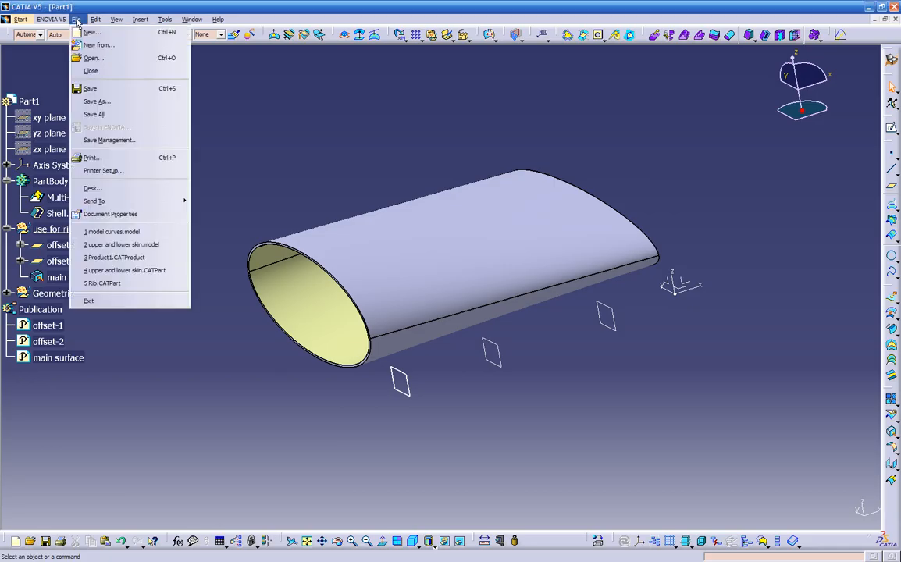
Step: Dismiss the save overview and close the model curves.model document, keeping Part1 open
left_click(125, 141)
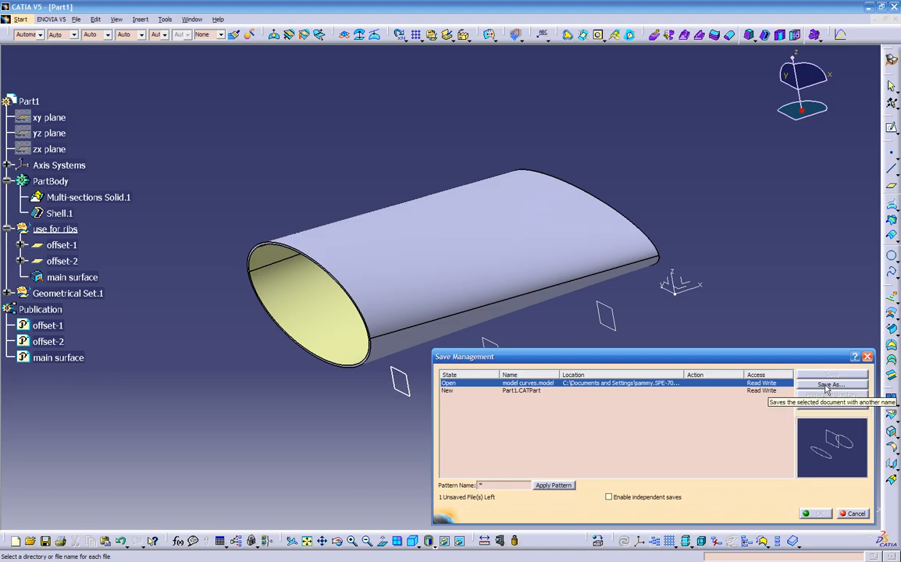
left_click(857, 514)
left_click(192, 20)
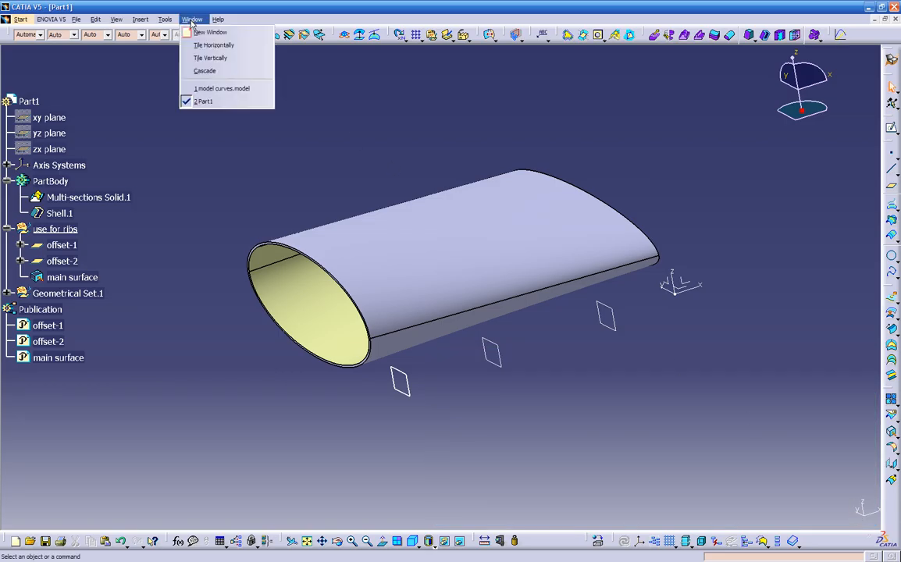
left_click(209, 87)
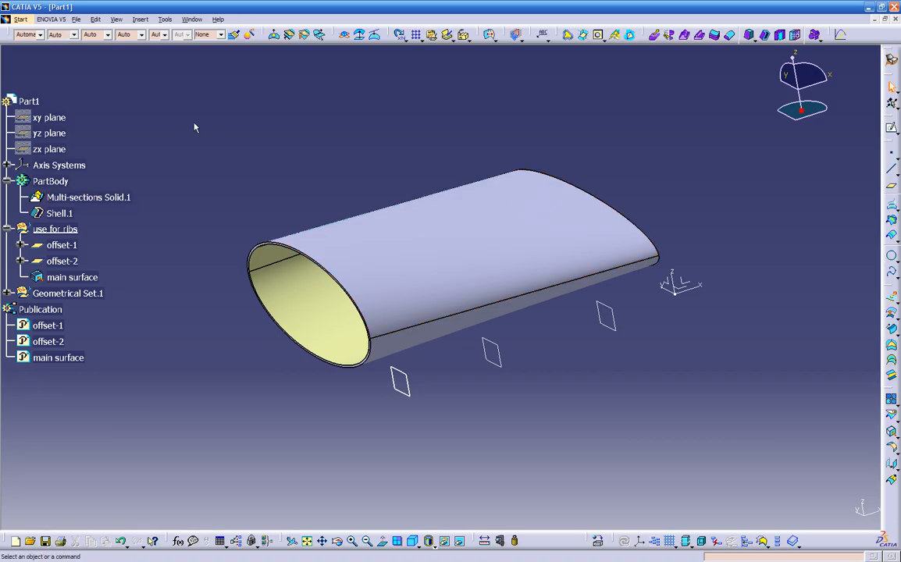
Step: Start saving Part1 under a new name and create a folder named "temp ribs" on the Desktop as its location
left_click(76, 20)
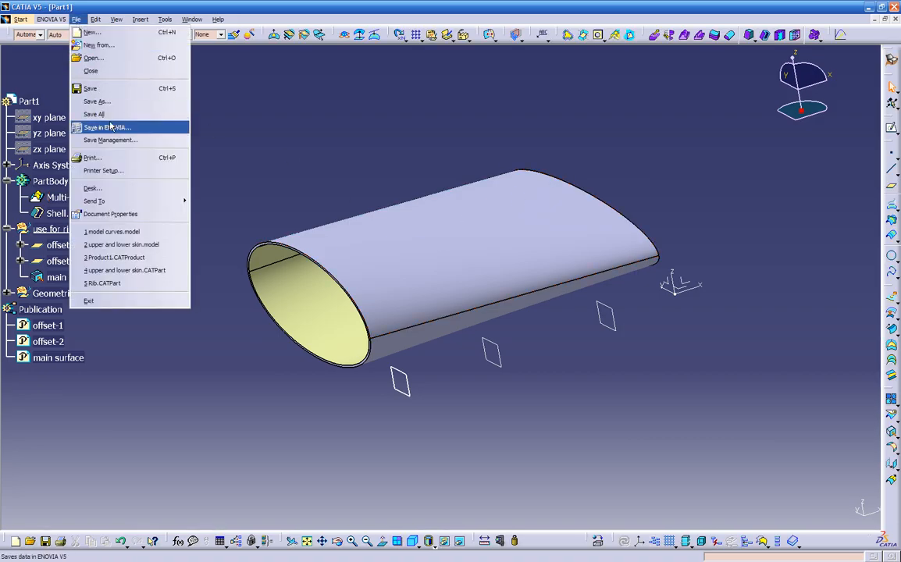
left_click(111, 141)
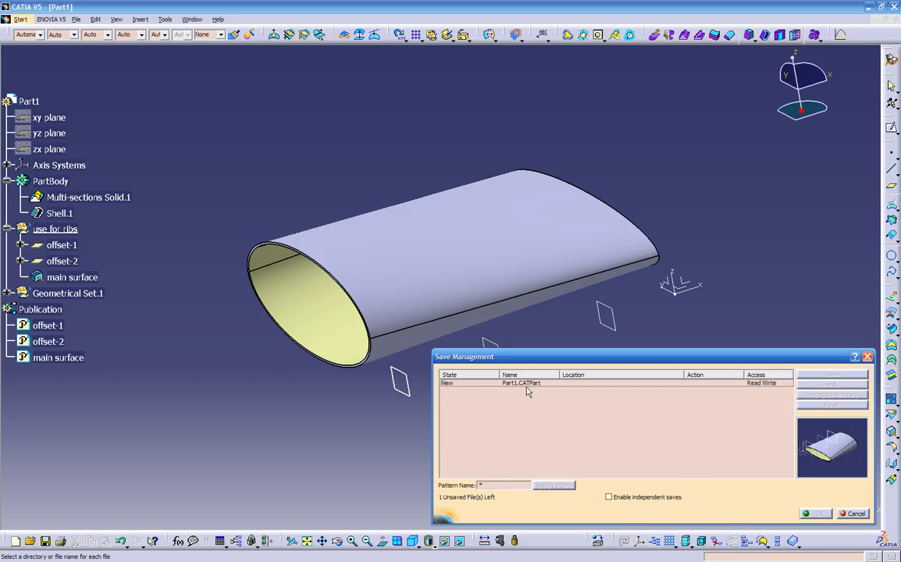
left_click(829, 385)
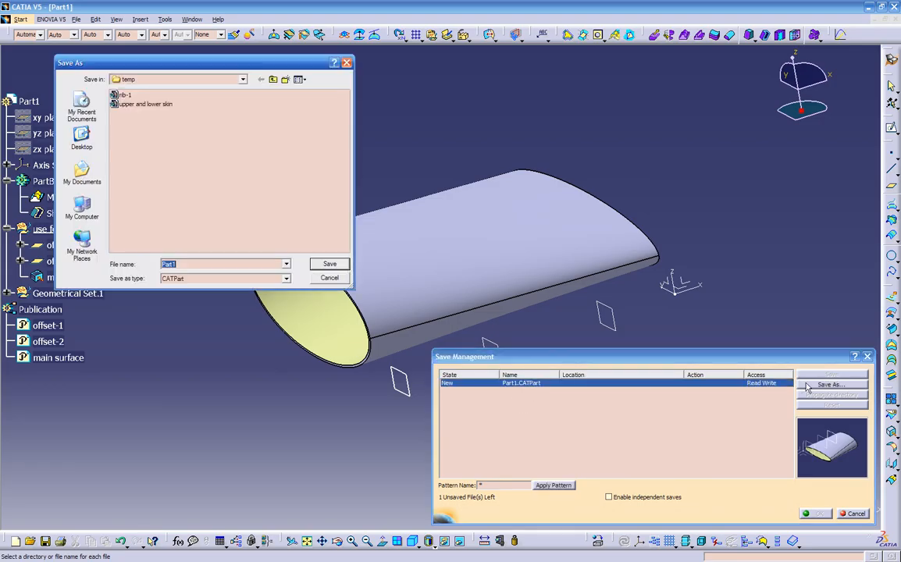
left_click(273, 80)
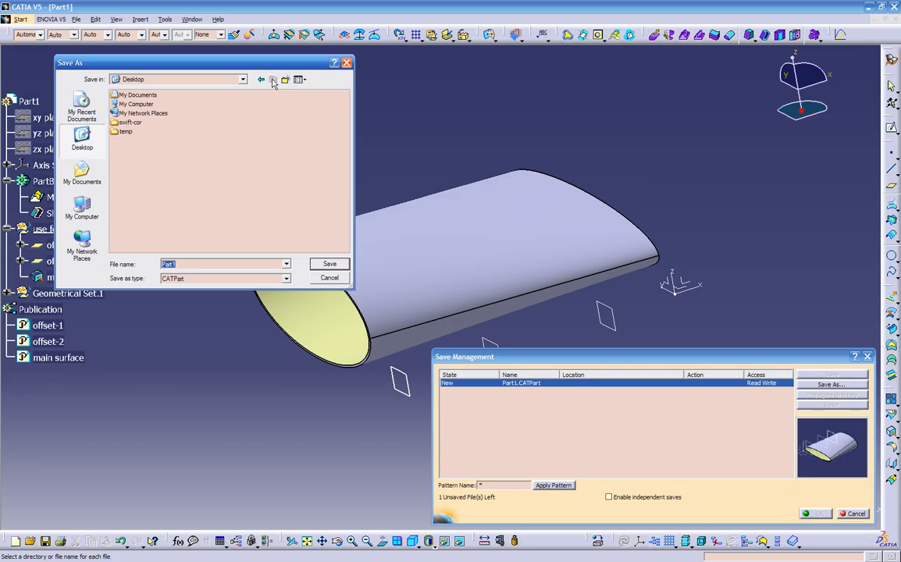
left_click(285, 79)
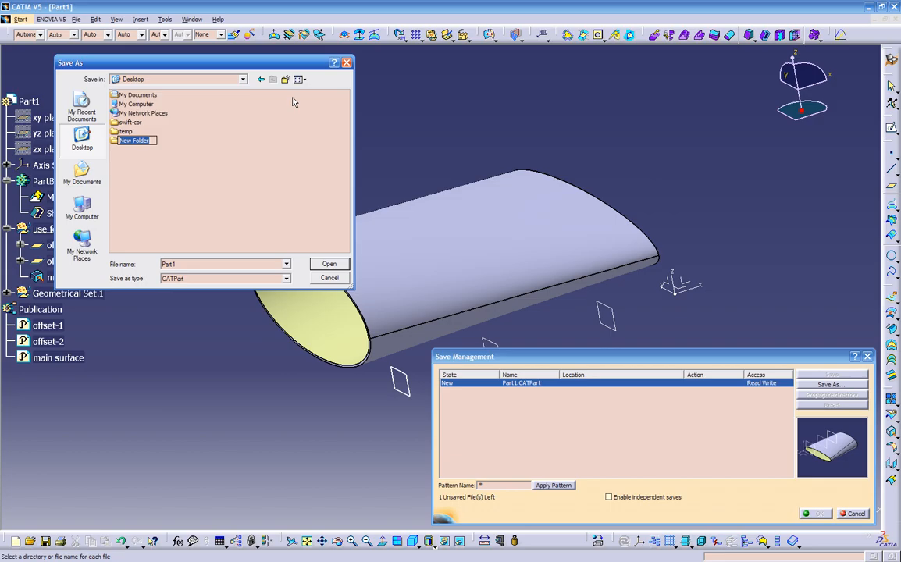
type("temp ribs")
key("Return")
key("Return")
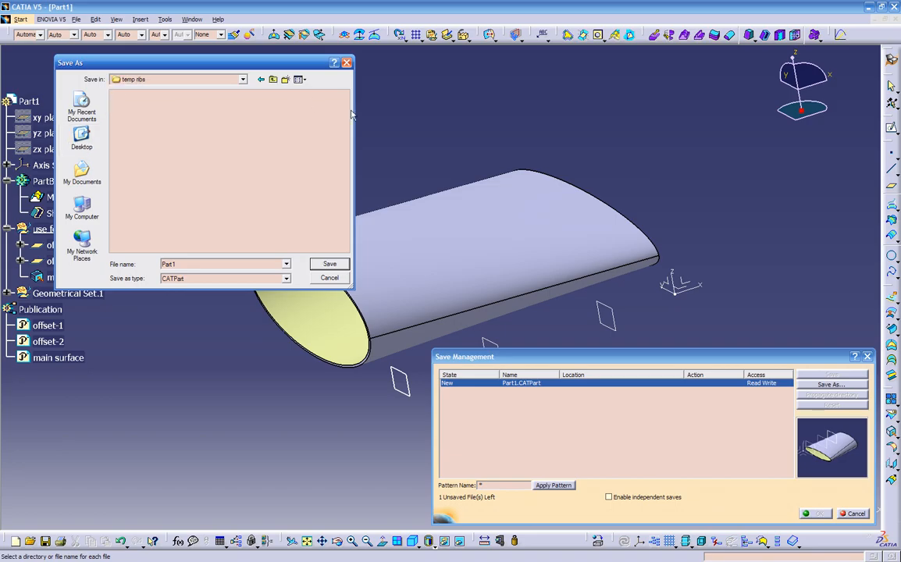
Step: Name the file "main part" and save the CATPart into the temp ribs folder
double_click(191, 263)
type("main p")
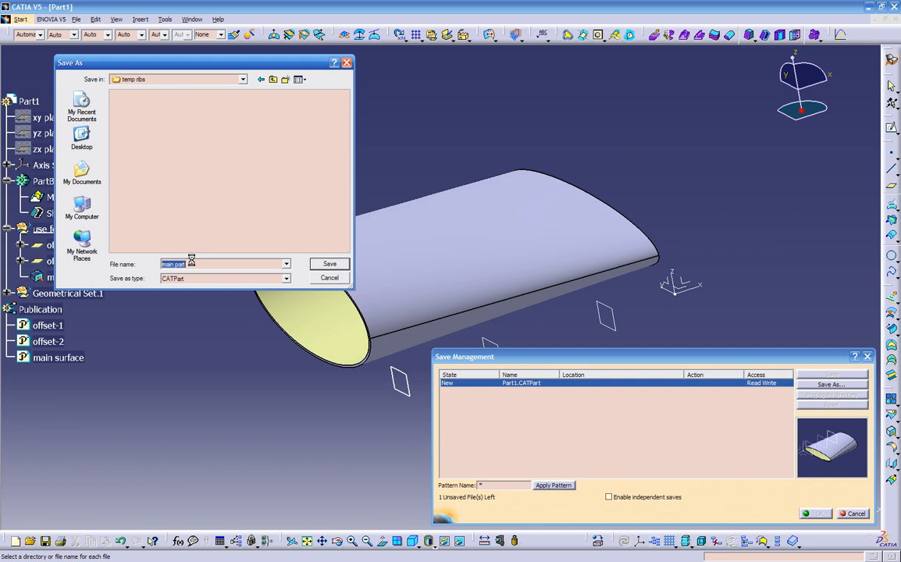
key("Return")
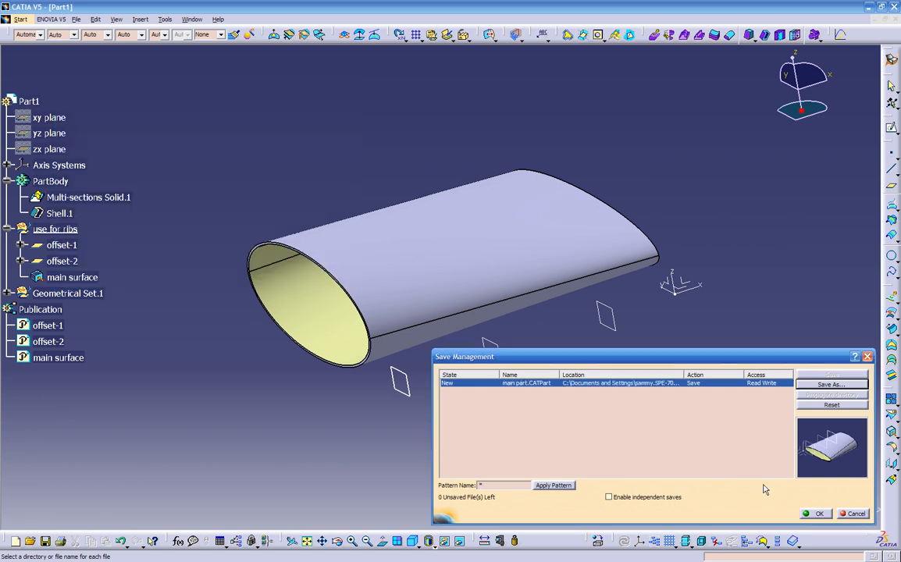
left_click(815, 513)
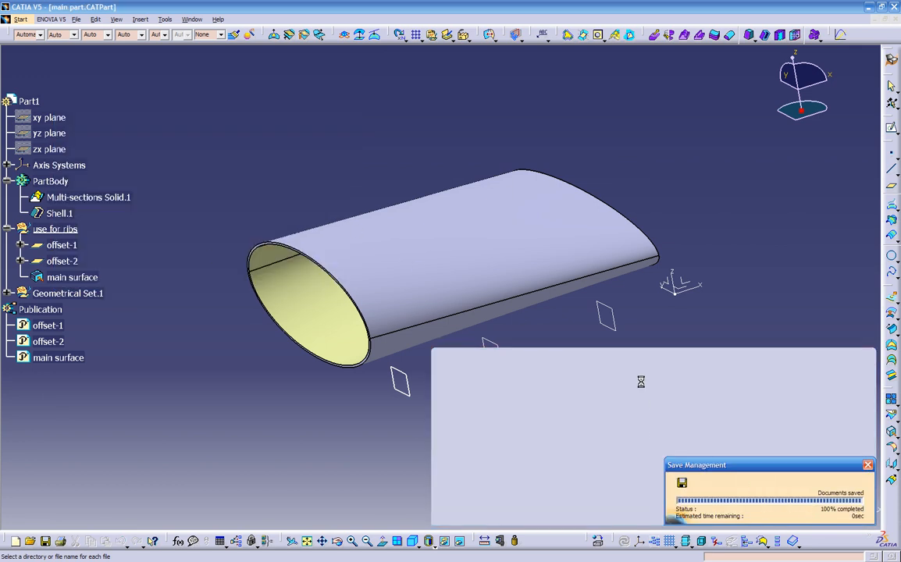
Step: Close the main part document and start a new product in the Assembly Design workbench
middle_click_drag(595, 391, 558, 383)
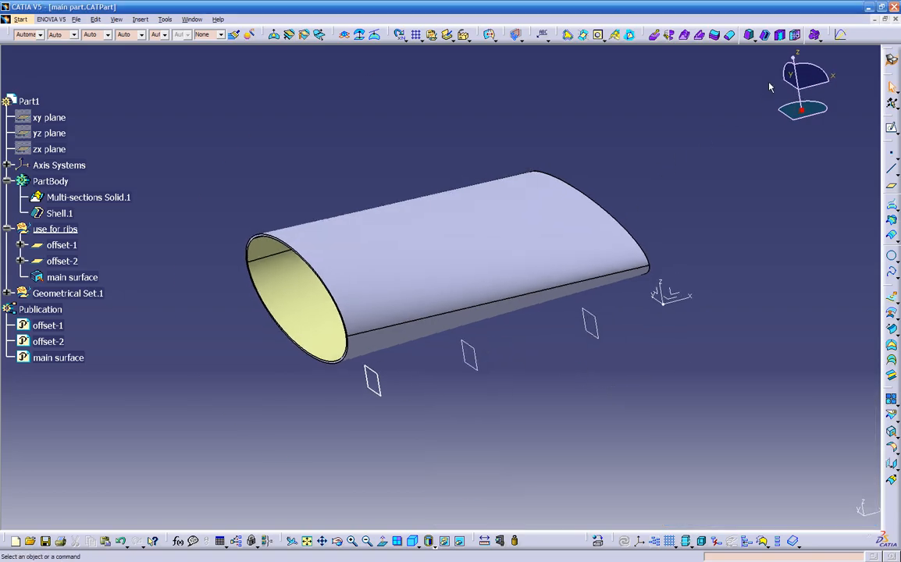
left_click(896, 20)
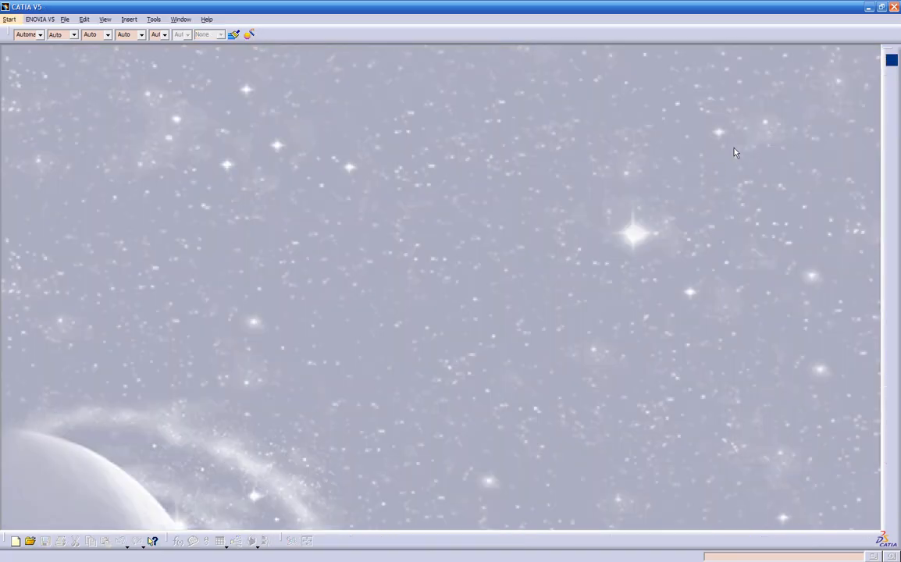
left_click(892, 61)
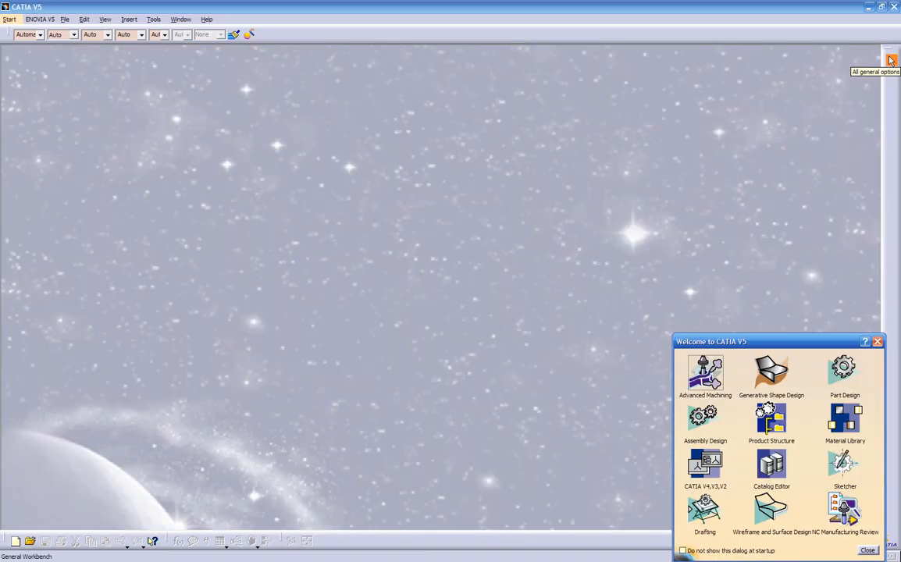
left_click(702, 421)
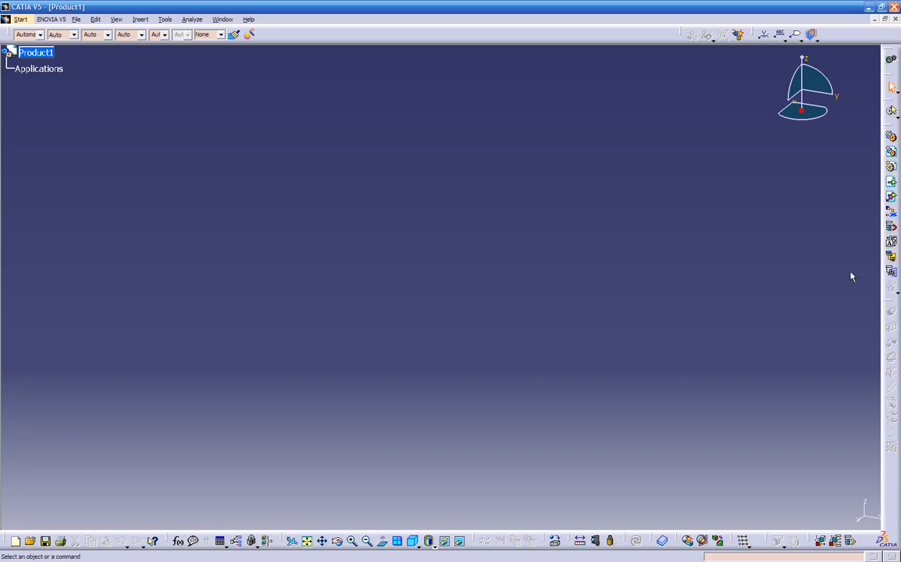
Step: Insert the existing component "main part" from the Desktop's temp ribs folder into Product1
right_click(46, 55)
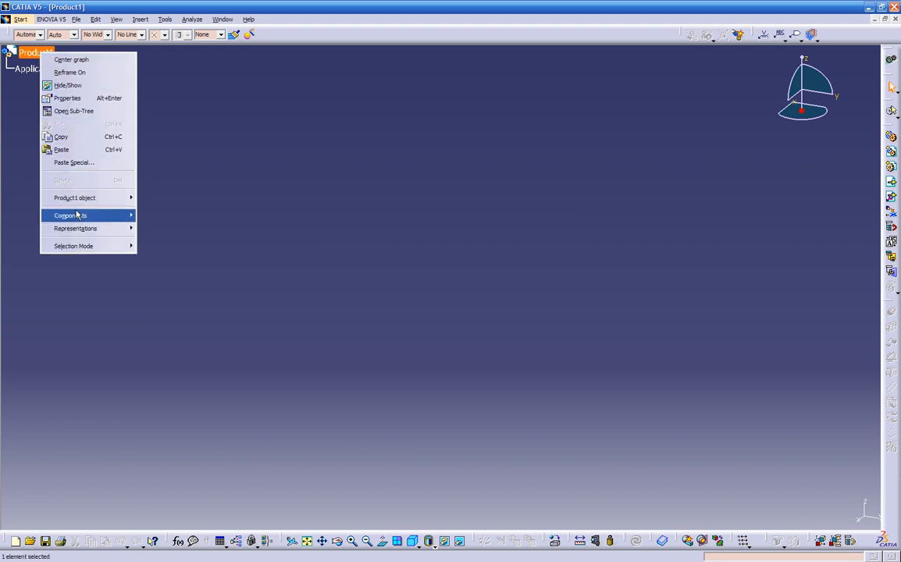
mouse_move(77, 214)
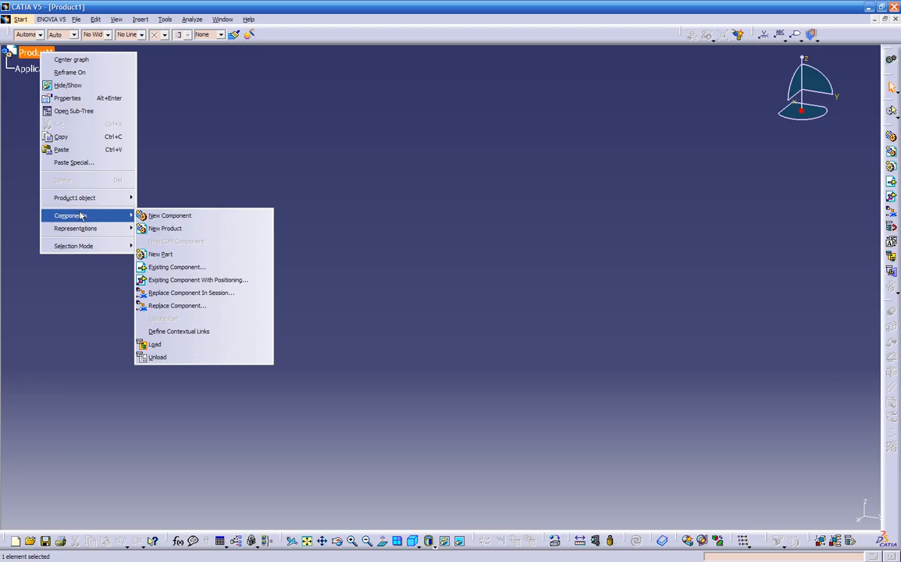
left_click(182, 268)
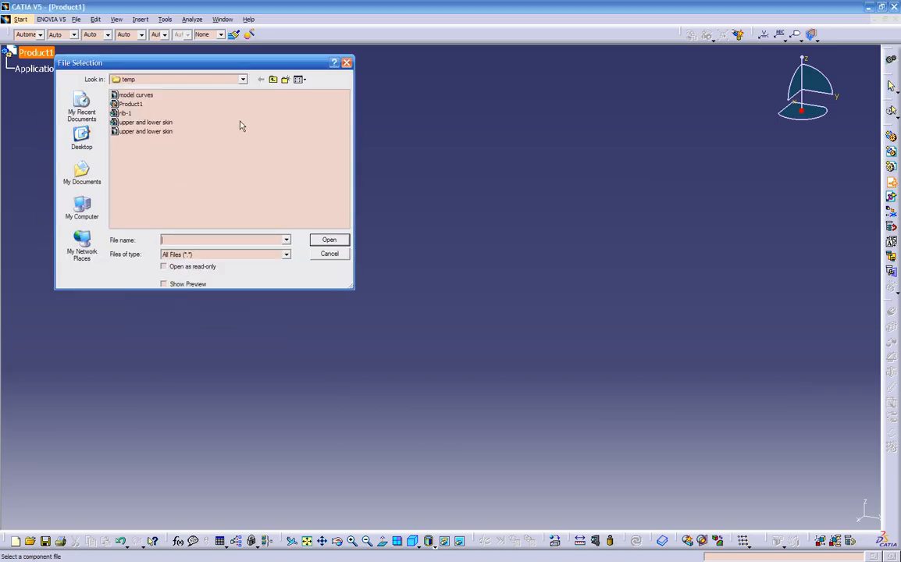
left_click(273, 79)
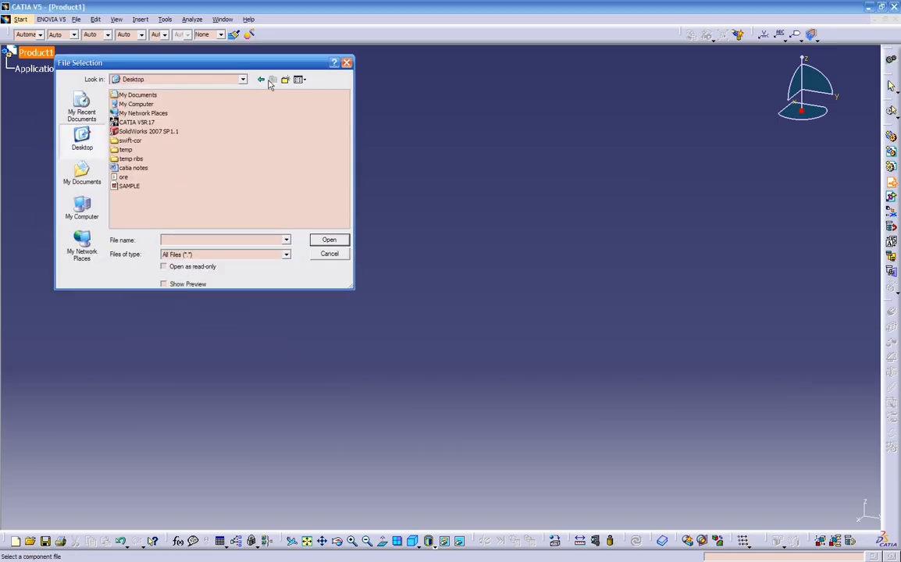
double_click(132, 160)
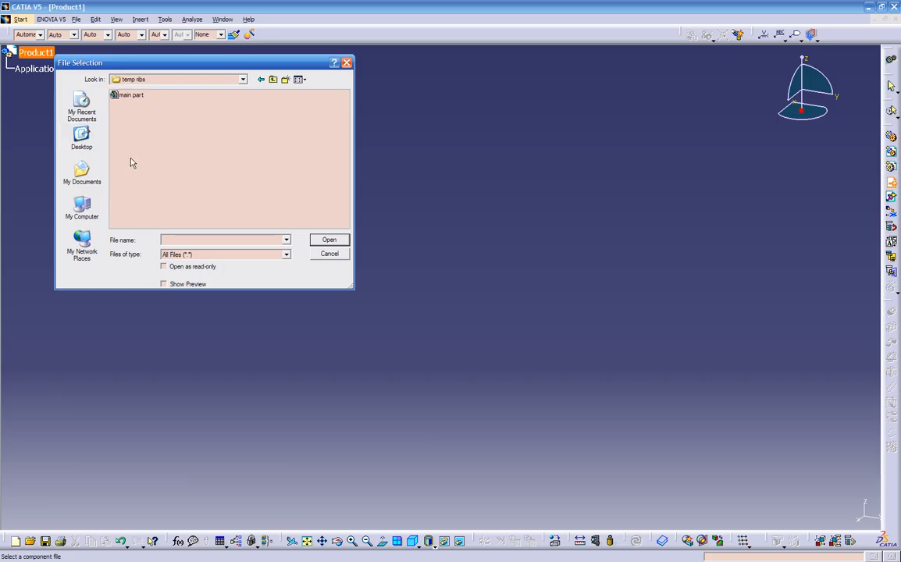
left_click(127, 95)
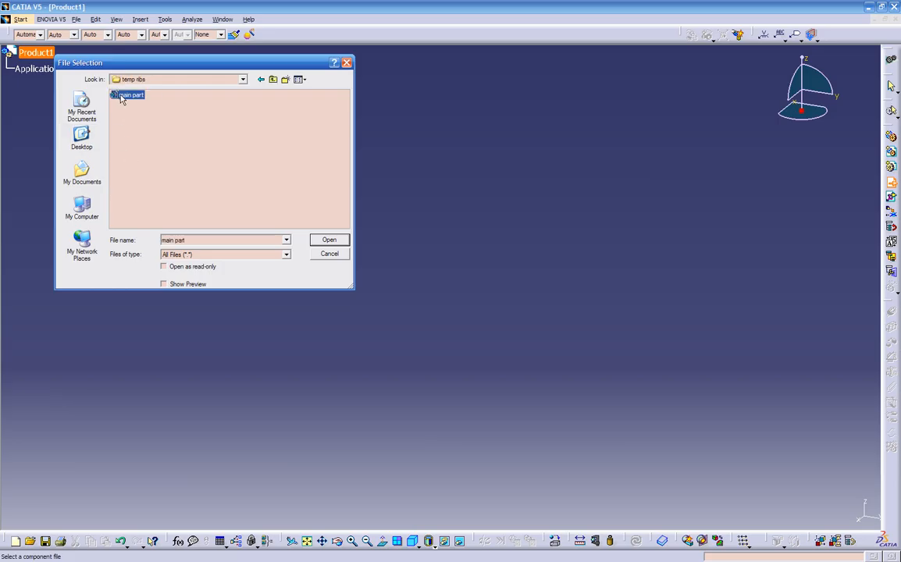
left_click(329, 241)
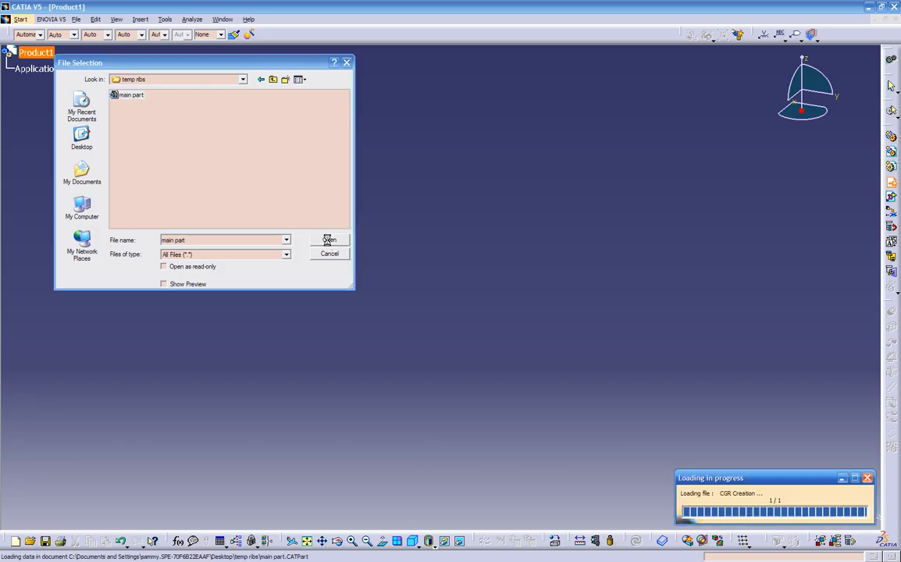
Step: Expand the inserted part's publications and its feature structure in the specification tree
middle_click_drag(262, 351, 394, 358)
left_click(17, 68)
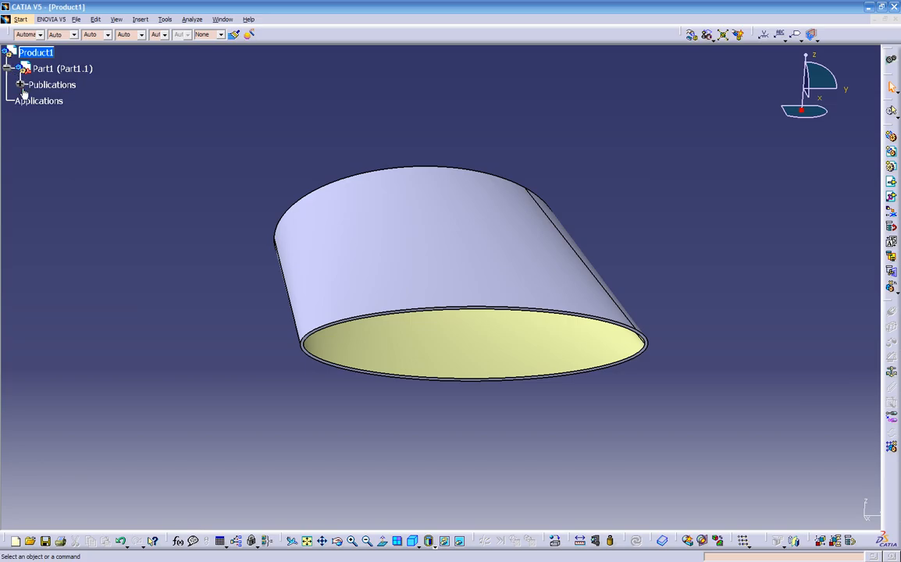
left_click(21, 84)
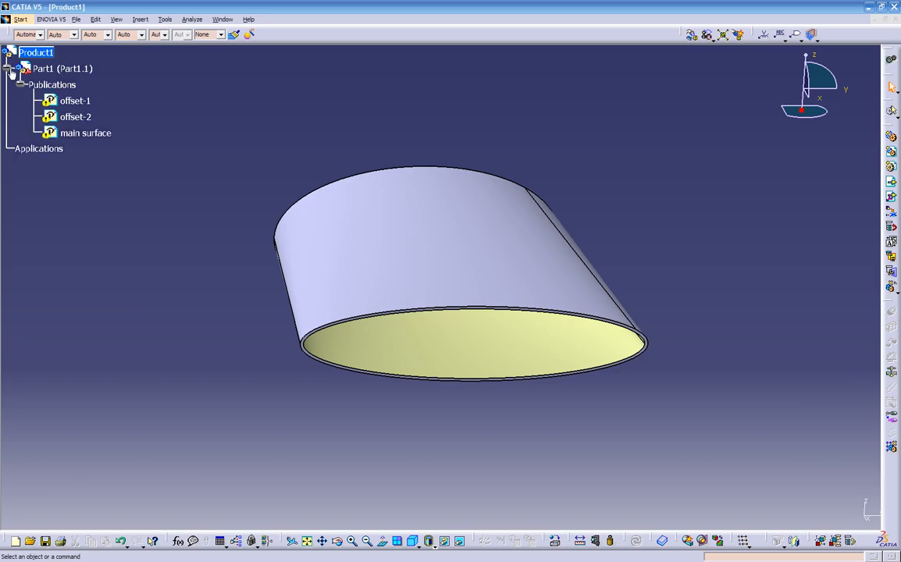
left_click(53, 69)
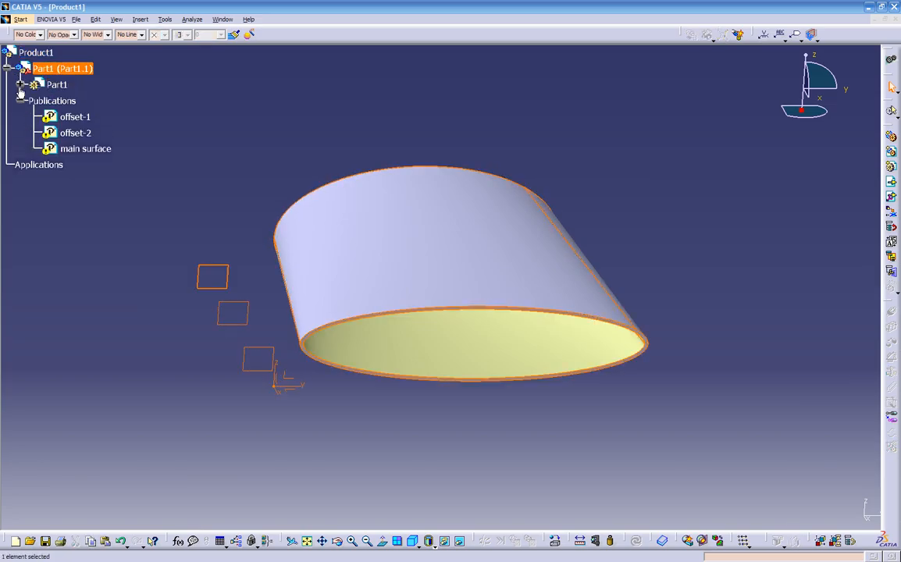
left_click(20, 85)
middle_click_drag(221, 364, 332, 389)
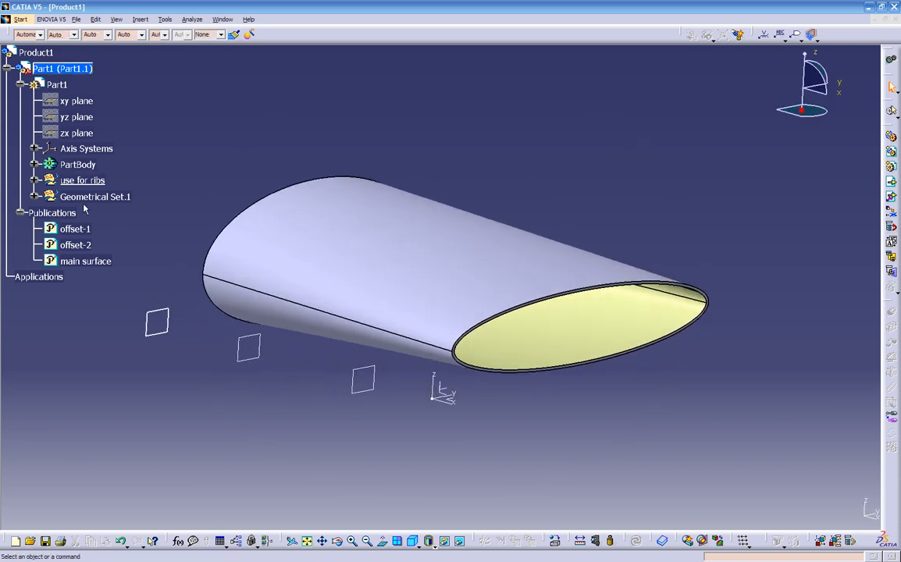
Step: Change the inserted component's properties, setting the instance name to "multisection" and the part number to "main part"
left_click(68, 70)
right_click(67, 71)
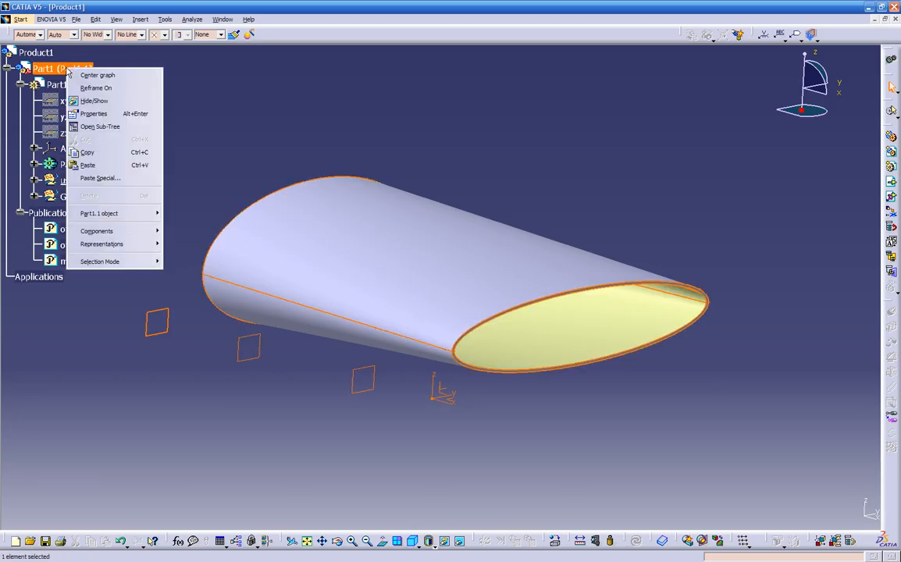
left_click(94, 114)
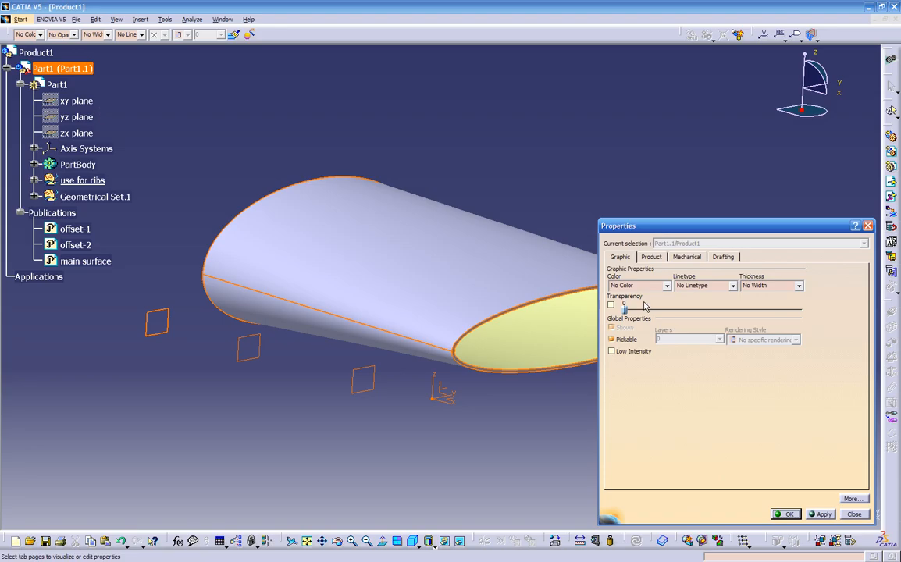
left_click(651, 257)
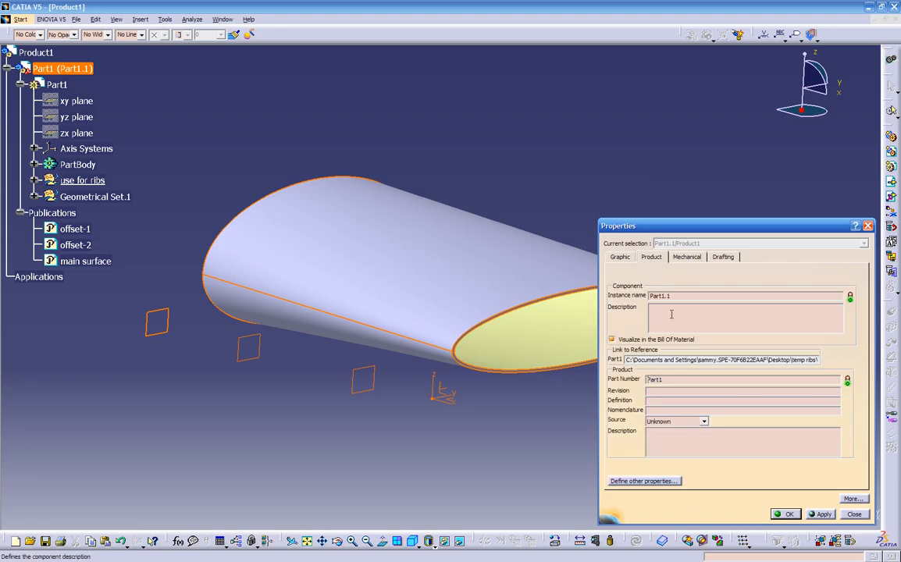
type("multisection")
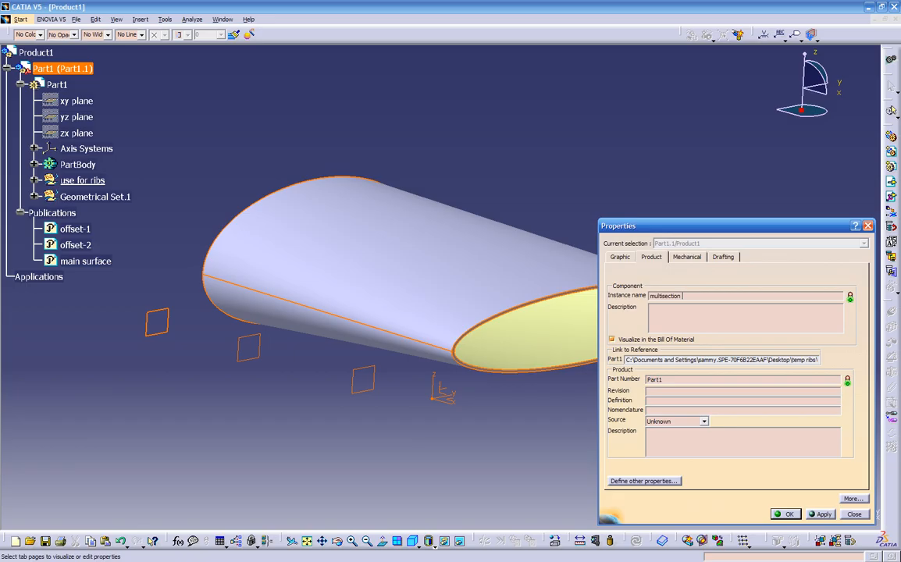
left_click_drag(685, 379, 518, 390)
type("main p")
key("Return")
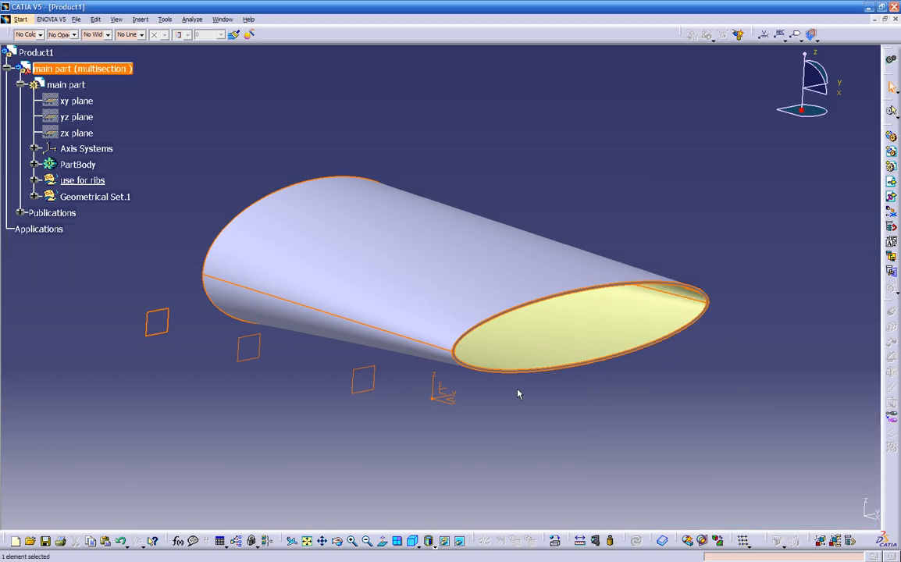
left_click(257, 114)
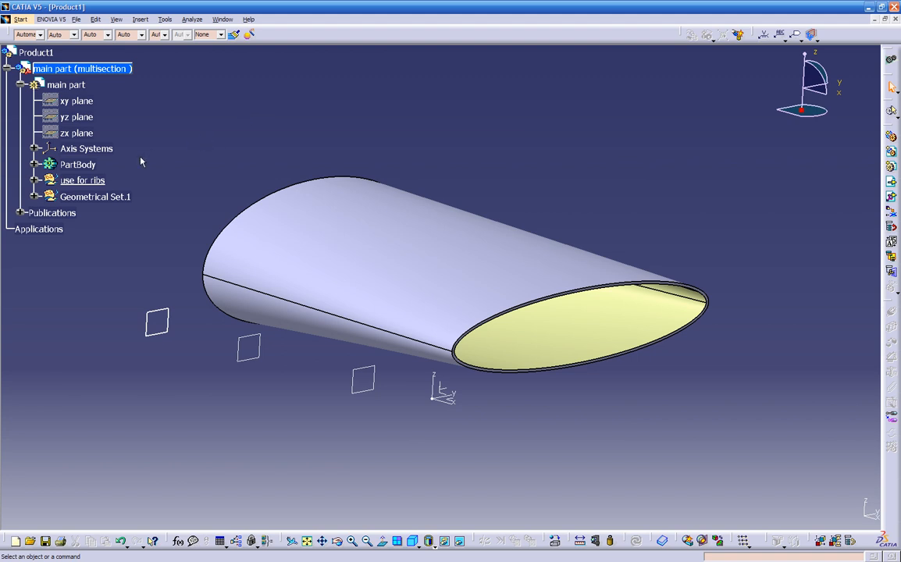
Step: Expand the main part's publications and set the Part Infrastructure options to keep links with selected objects, show new external references and confirm link creation
left_click(20, 211)
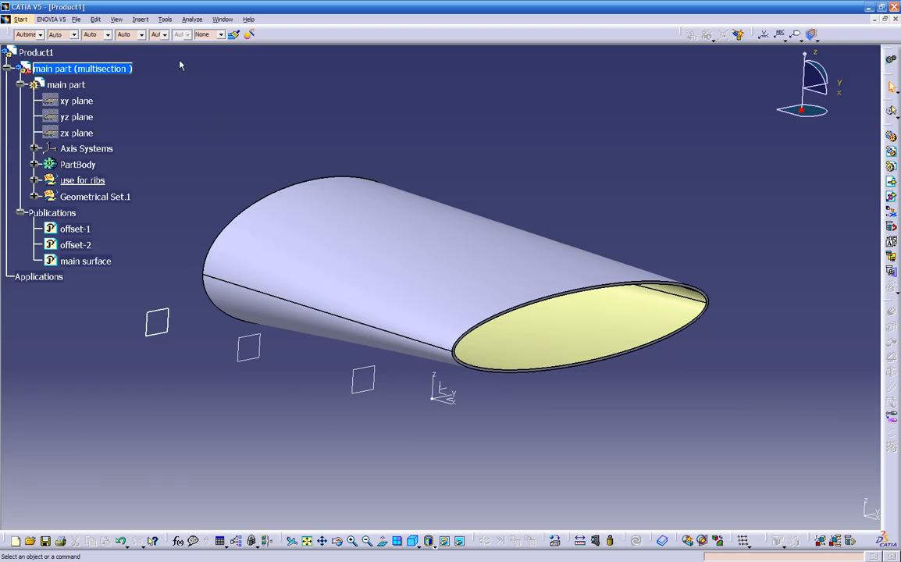
left_click(165, 19)
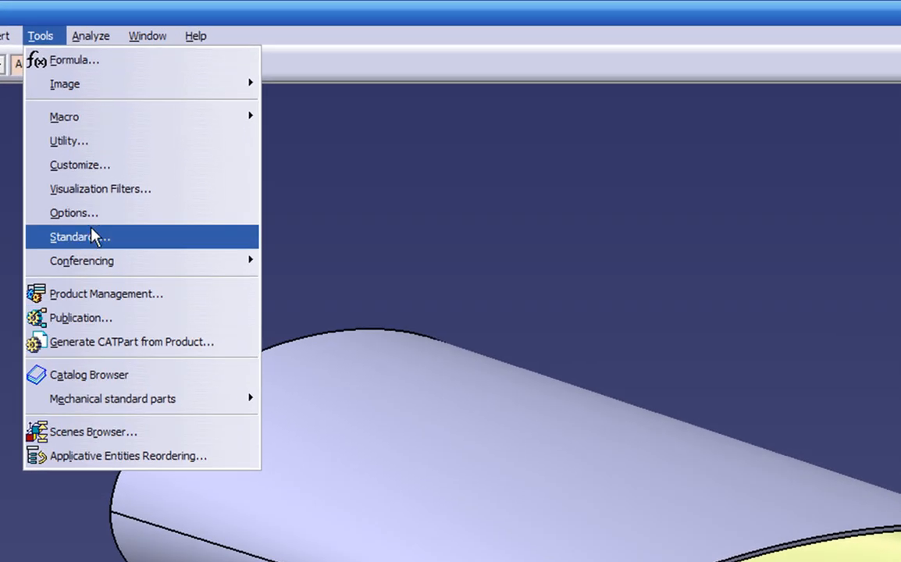
left_click(171, 135)
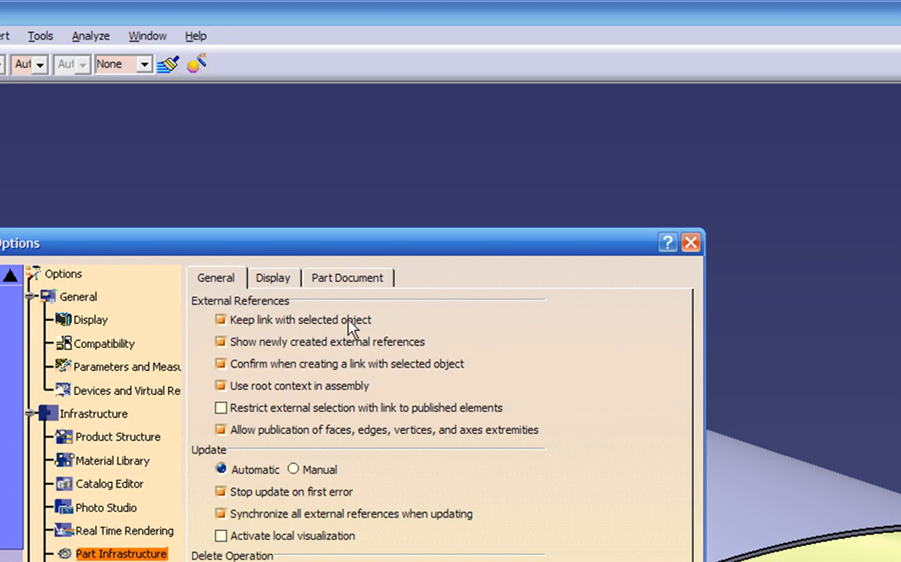
left_click(221, 321)
left_click(221, 342)
left_click(221, 364)
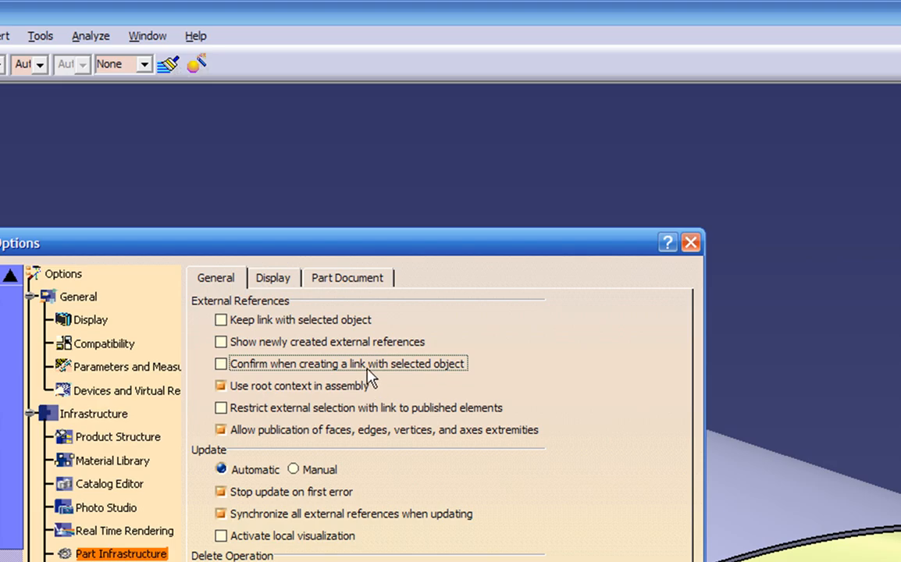
left_click(221, 321)
left_click(221, 342)
left_click(221, 364)
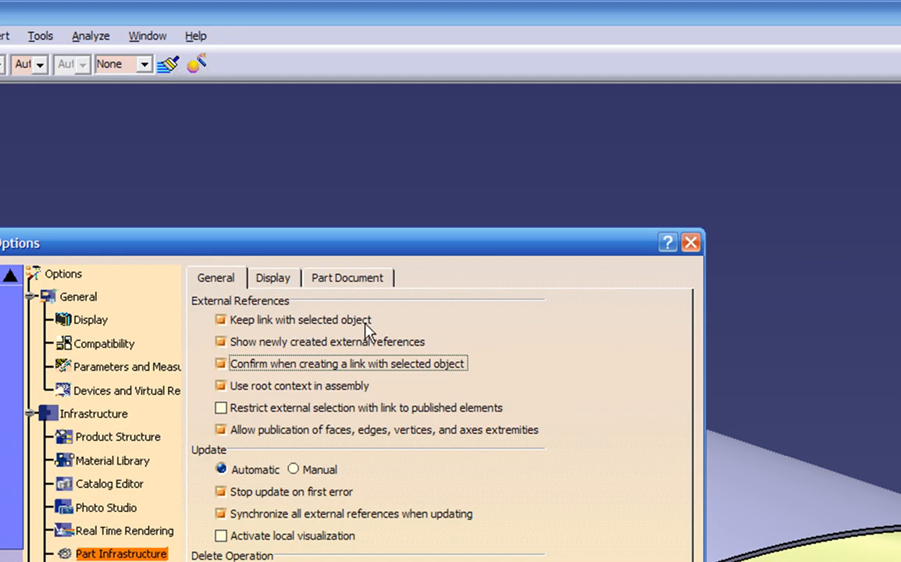
mouse_move(367, 331)
key("Return")
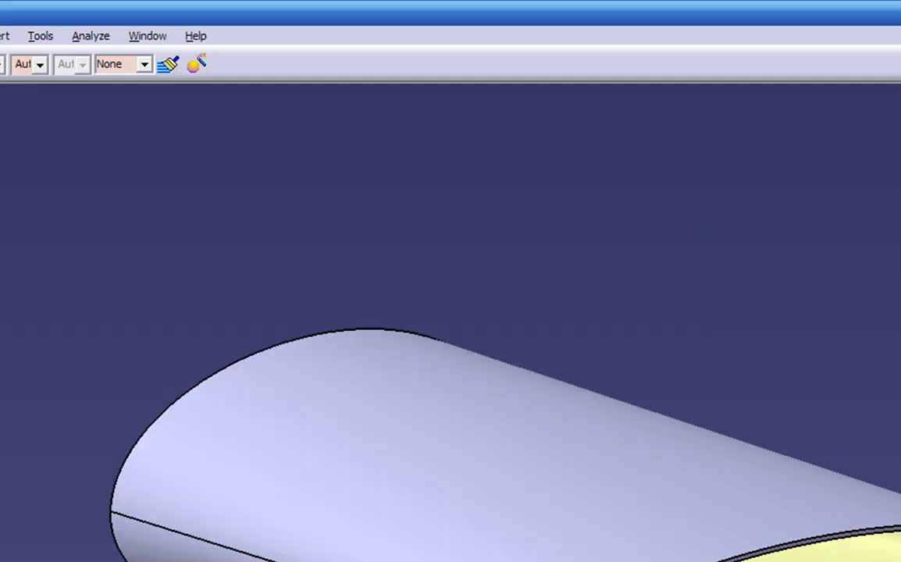
Step: Hide the main part's PartBody so only the surface geometry is displayed, and collapse the part's feature tree
middle_click_drag(391, 407, 372, 427)
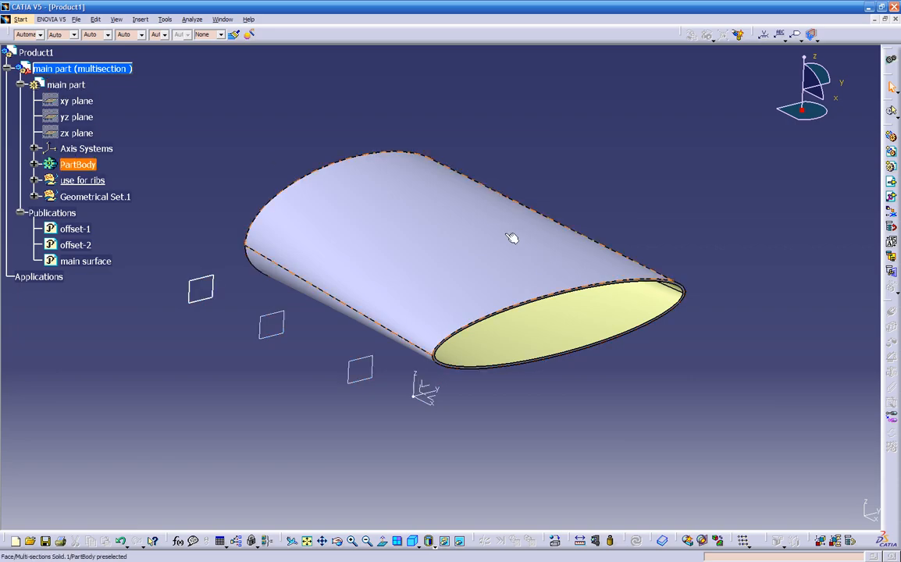
mouse_move(316, 431)
middle_mouse_down()
mouse_move(327, 409)
mouse_move(318, 419)
middle_mouse_up()
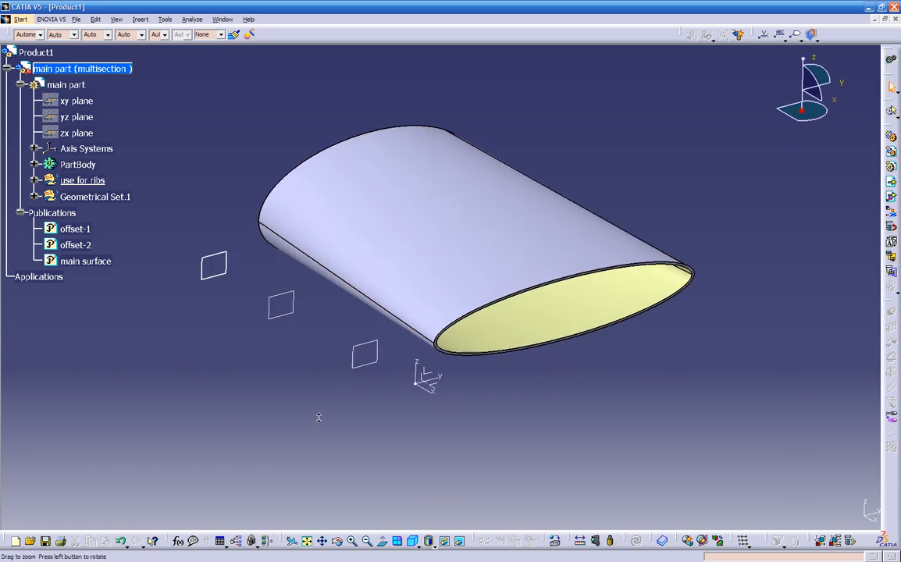
right_click(71, 166)
left_click(98, 187)
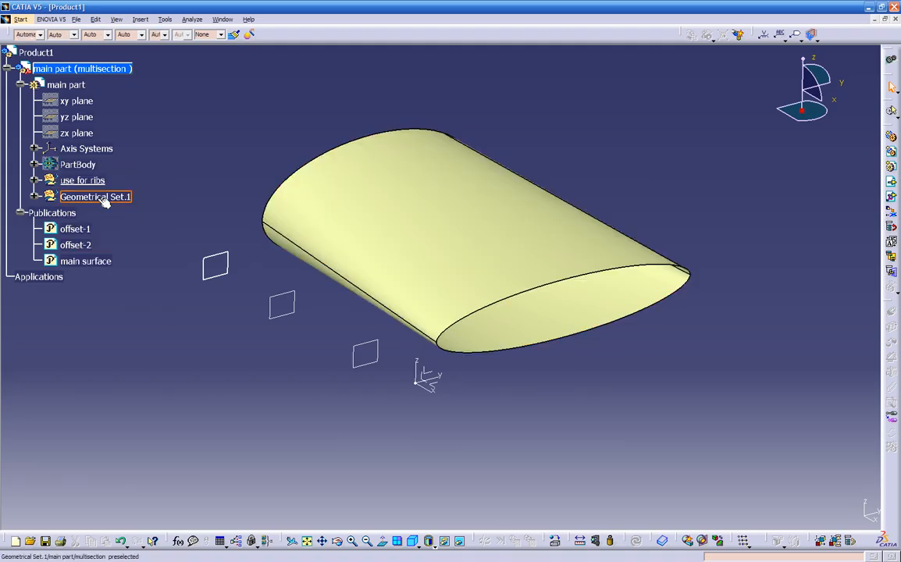
left_click(20, 84)
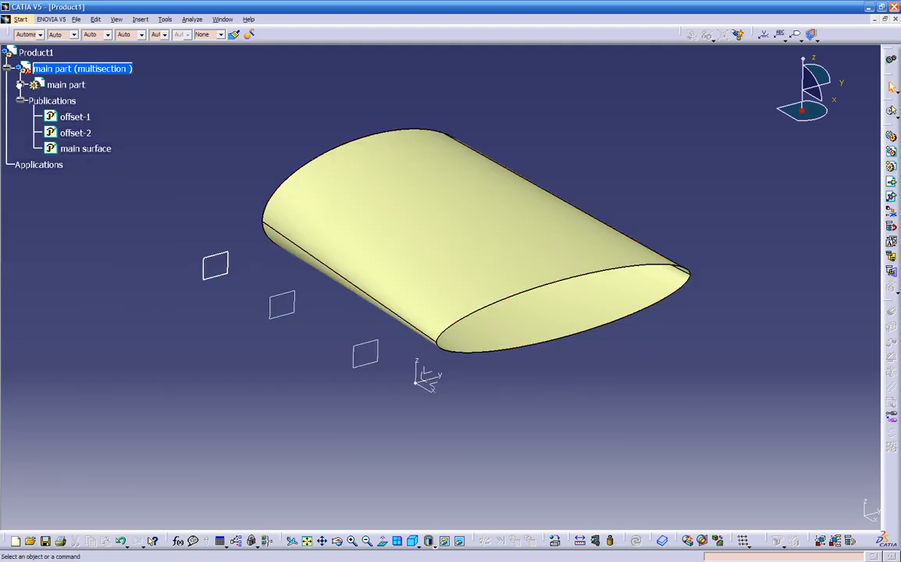
Step: Hide the entire main part and show it again
right_click(42, 89)
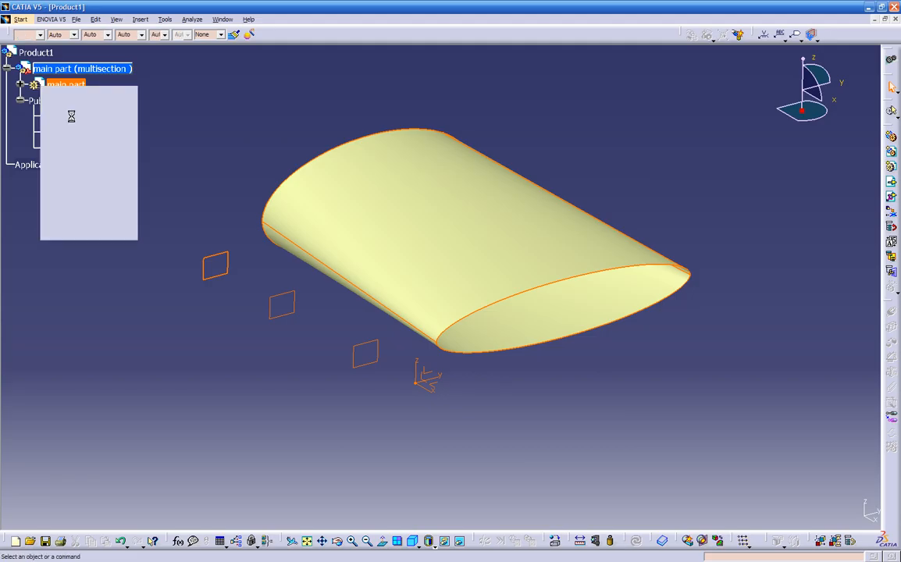
left_click(62, 117)
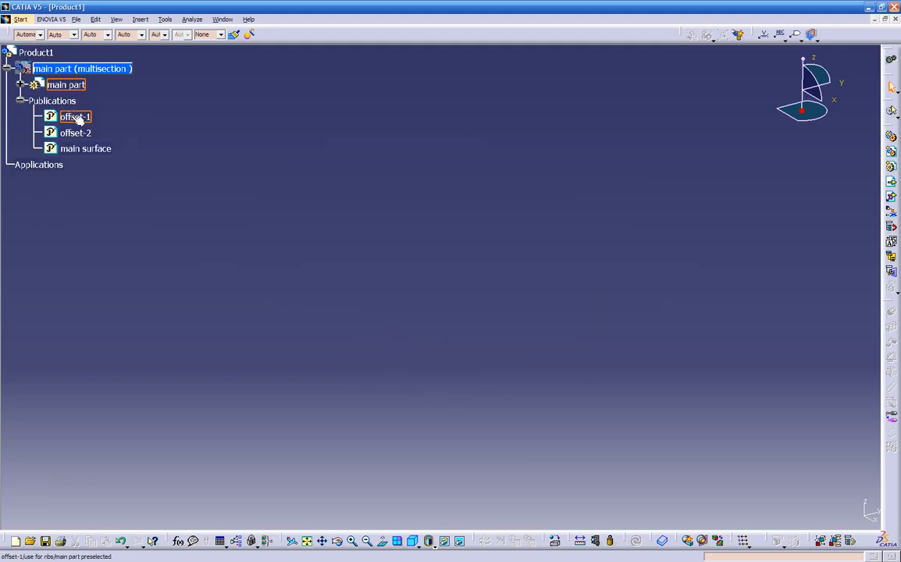
left_click(53, 86)
left_click(154, 227)
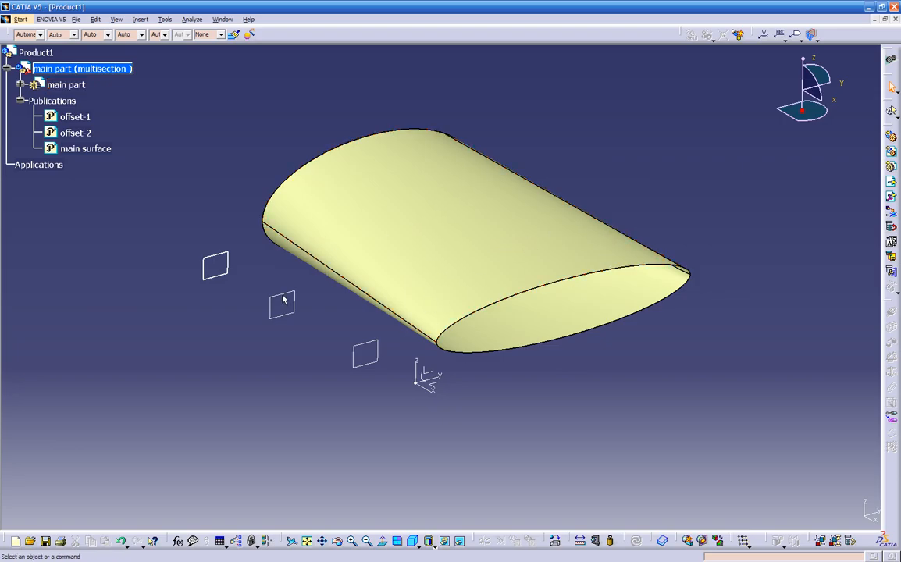
Step: Insert a new part into Product1 using the assembly's origin point, and expand its feature structure in the specification tree
right_click(41, 56)
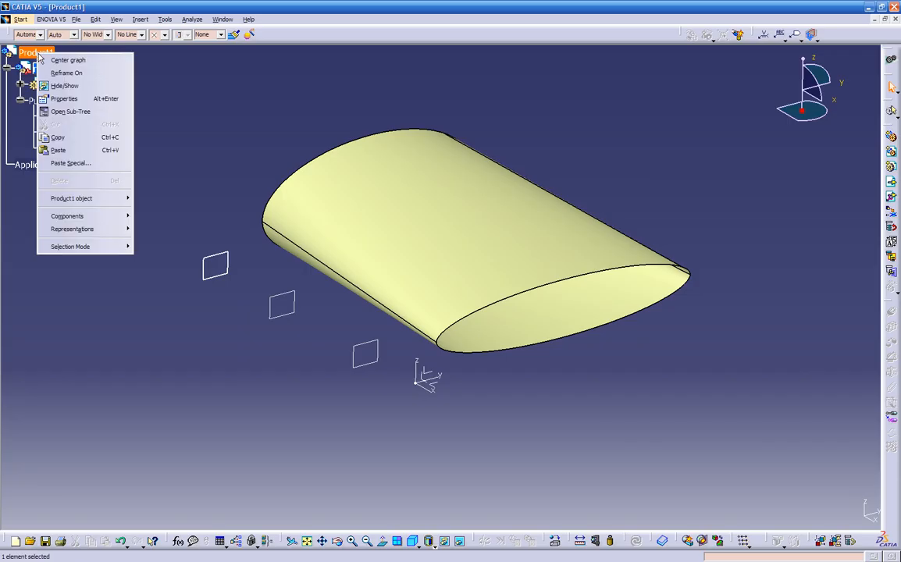
mouse_move(78, 222)
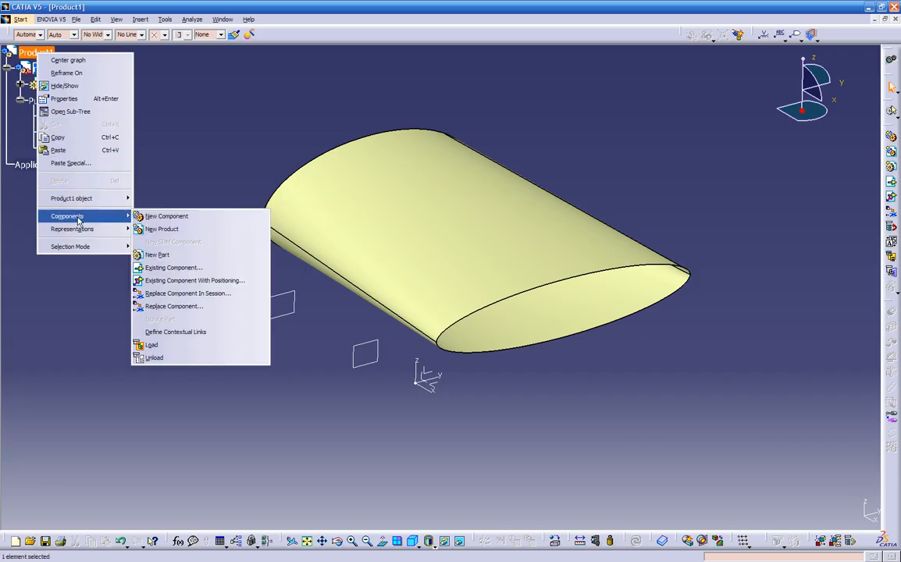
left_click(154, 254)
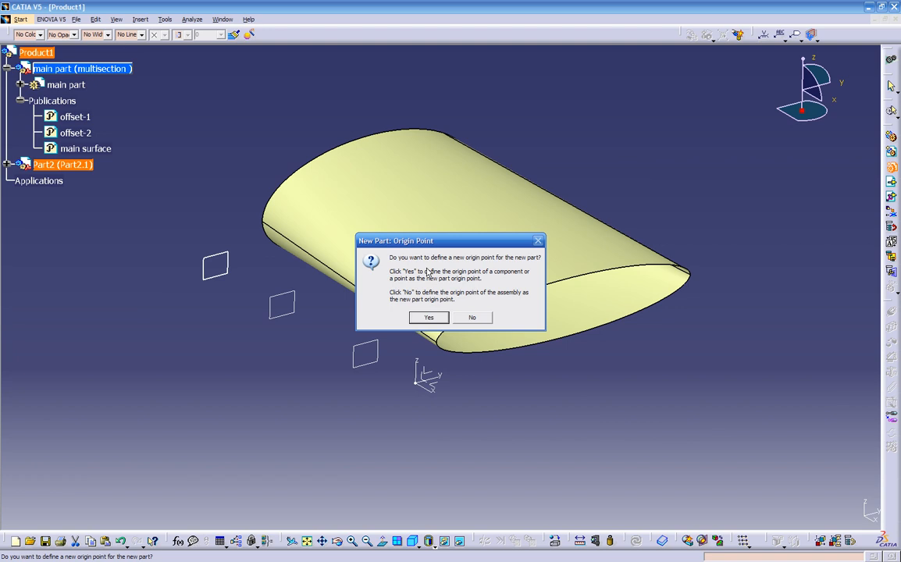
left_click(473, 317)
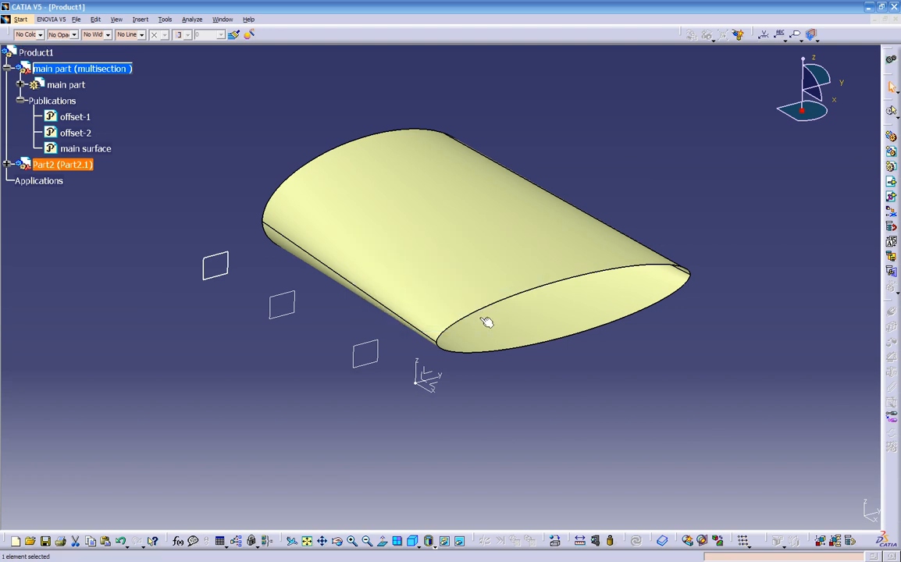
left_click(7, 165)
left_click(20, 180)
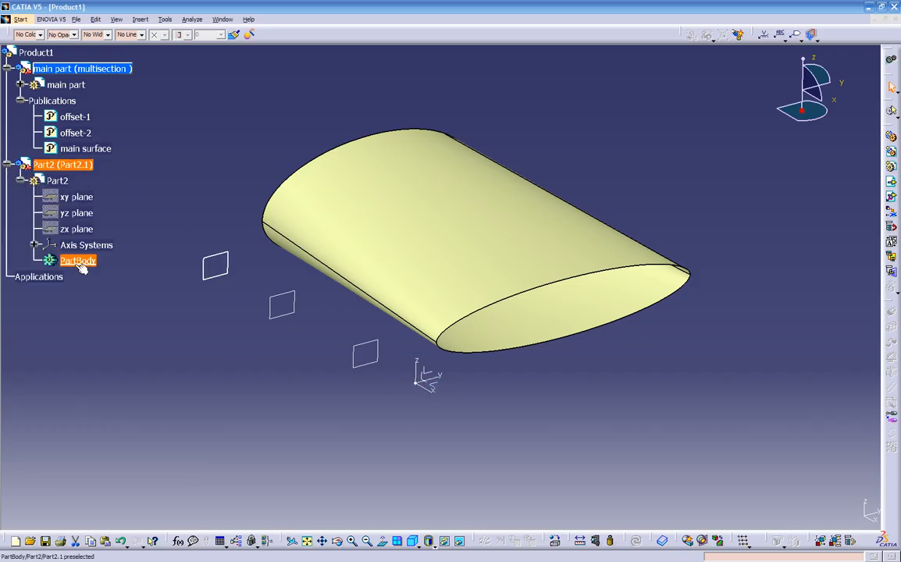
Step: Change the new part's properties, setting the instance name to "rib-1 solid" and the part number to "rib-1"
right_click(78, 165)
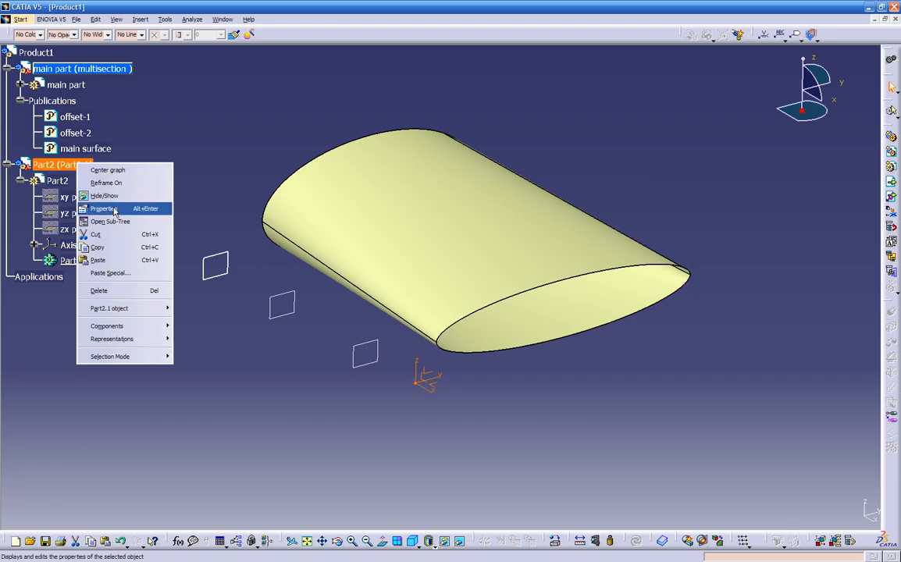
left_click(103, 209)
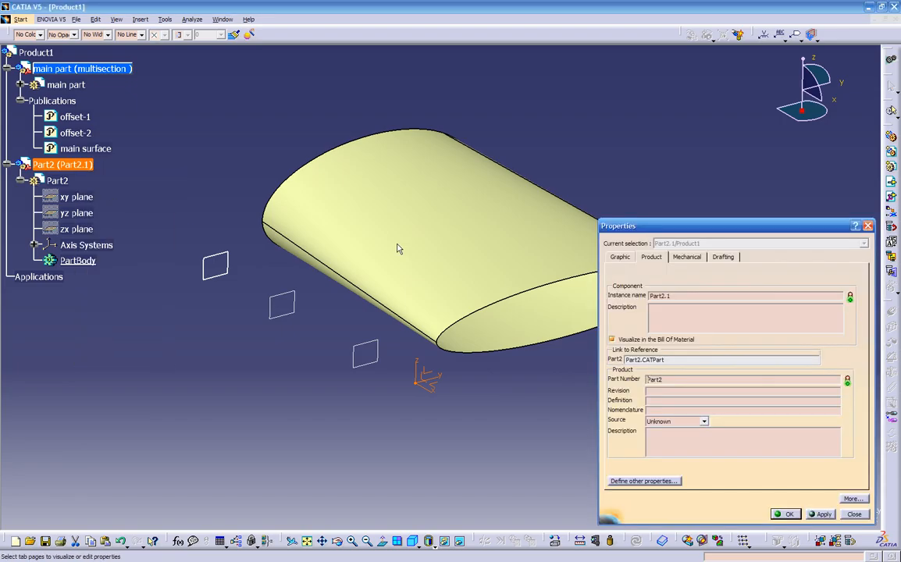
left_click_drag(679, 296, 519, 273)
type("n")
left_click_drag(666, 380, 568, 385)
type("ri")
key("Return")
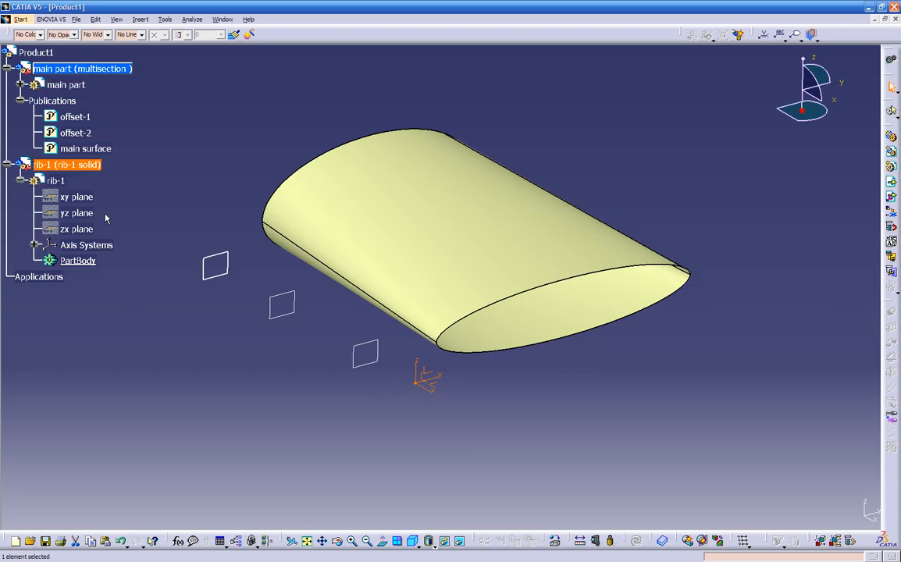
Step: Activate the rib-1 part through its PartBody and switch to the Part Design workbench
double_click(82, 263)
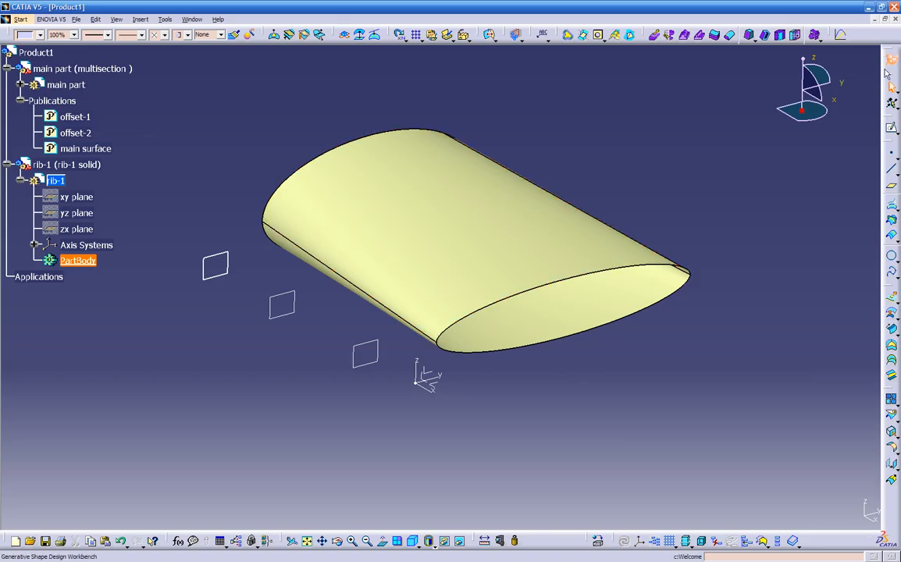
left_click(891, 62)
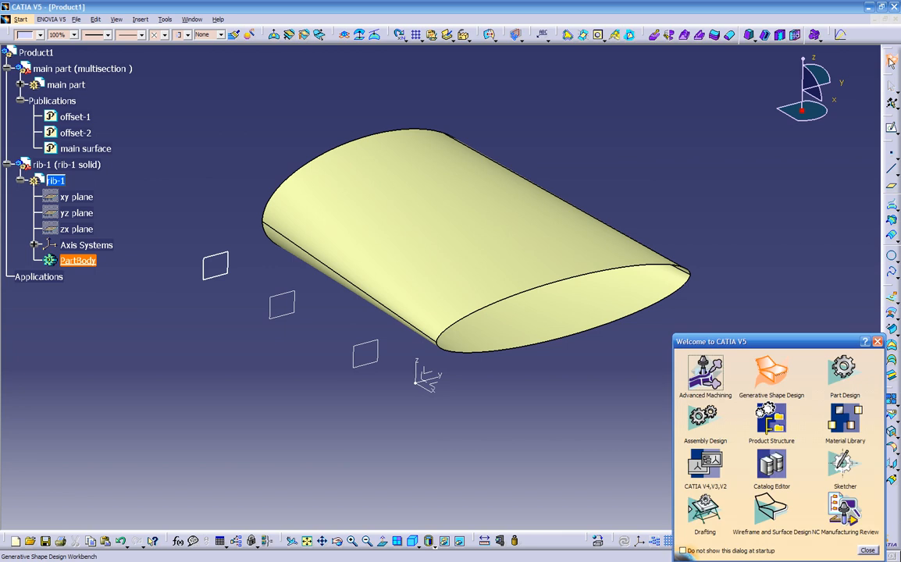
left_click(842, 369)
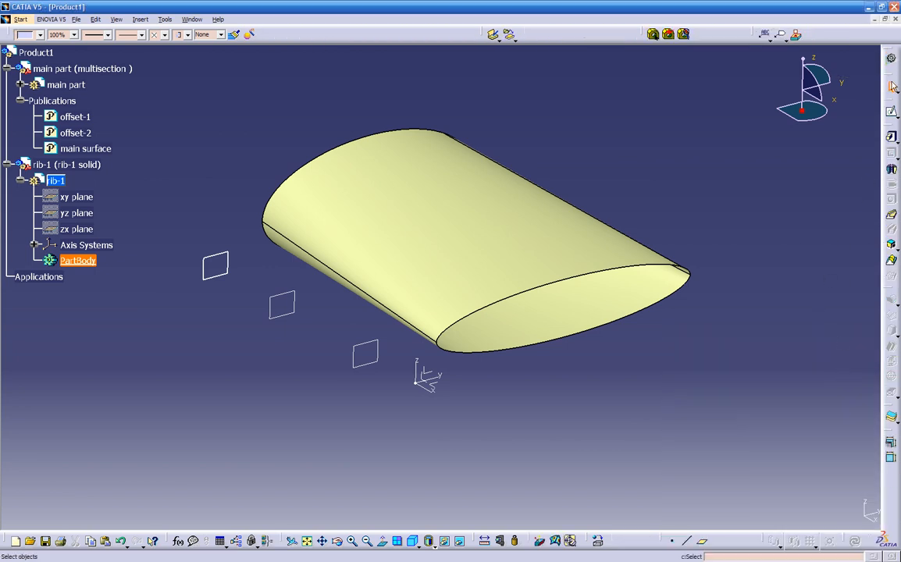
Step: Switch repeatedly between the Generative Shape Design and Part Design workbenches, ending in Part Design
left_click(891, 59)
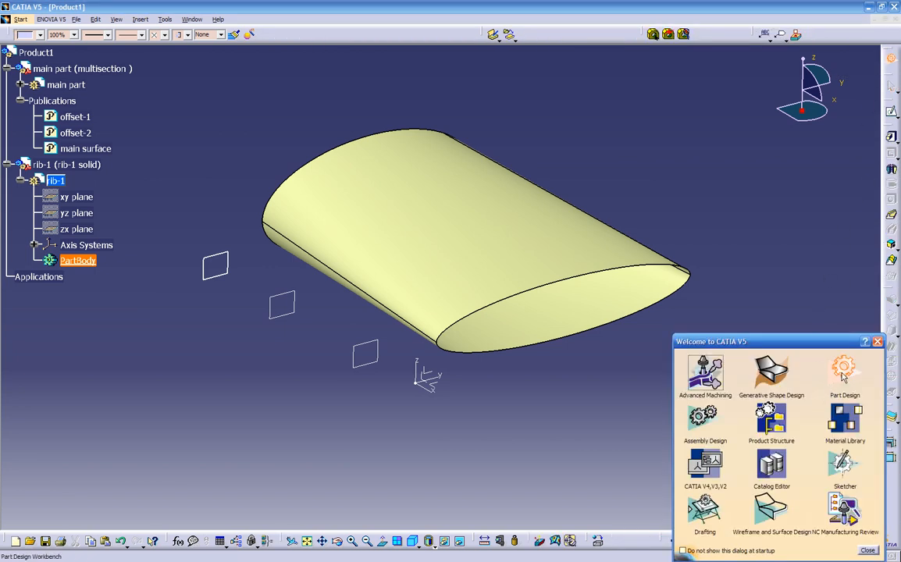
left_click(772, 371)
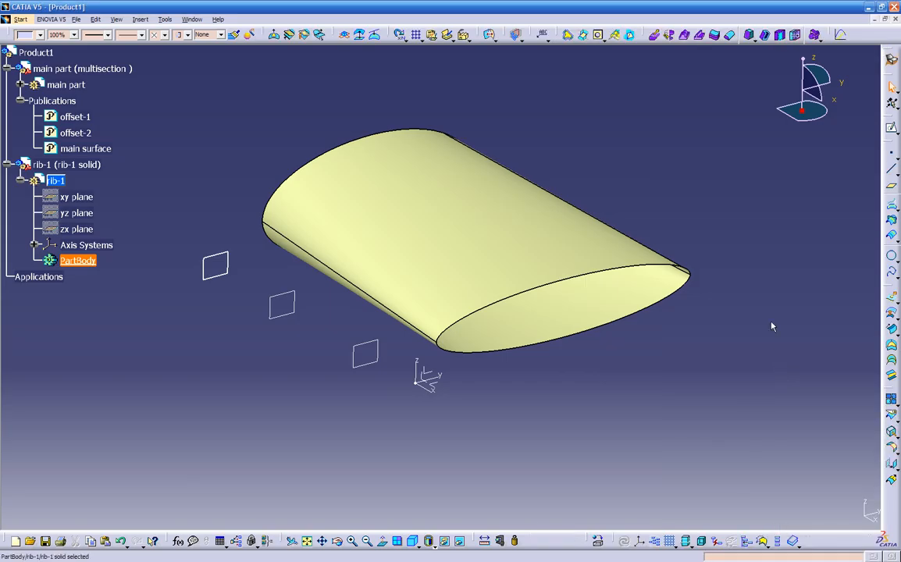
left_click(891, 59)
left_click(843, 368)
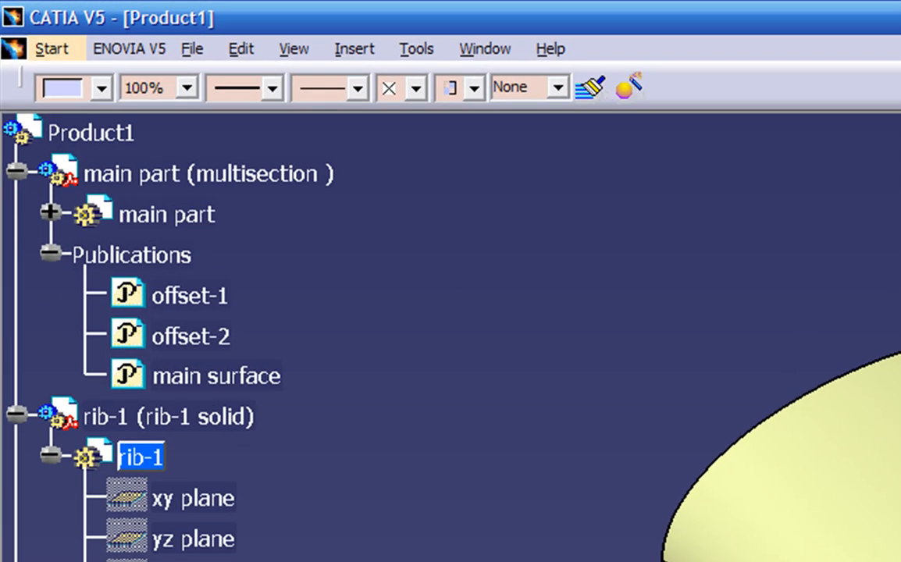
left_click(34, 43)
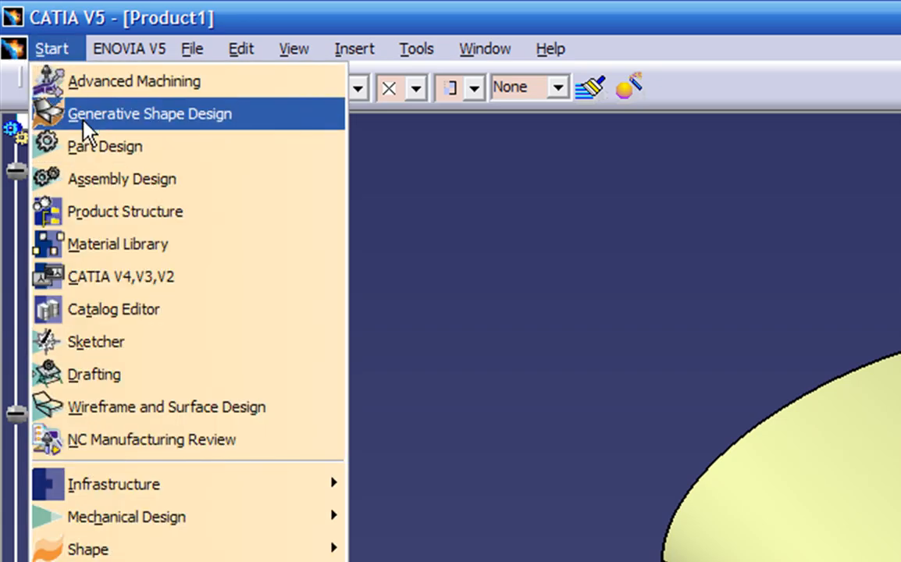
left_click(83, 122)
left_click(50, 48)
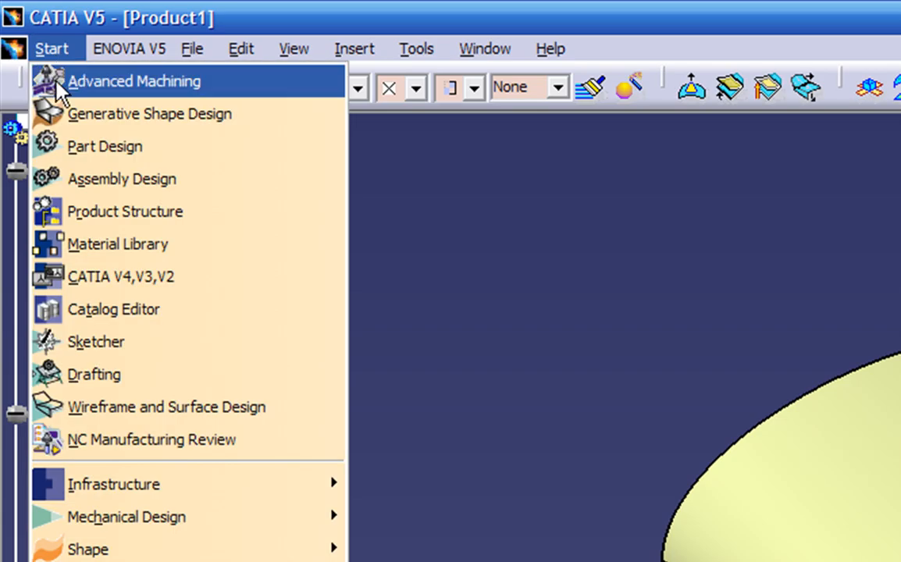
left_click(73, 146)
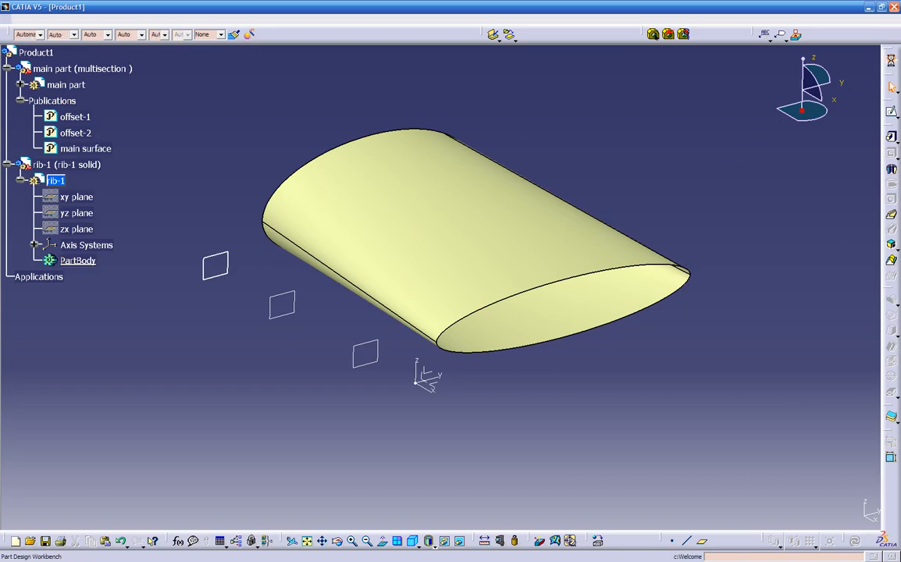
left_click(780, 378)
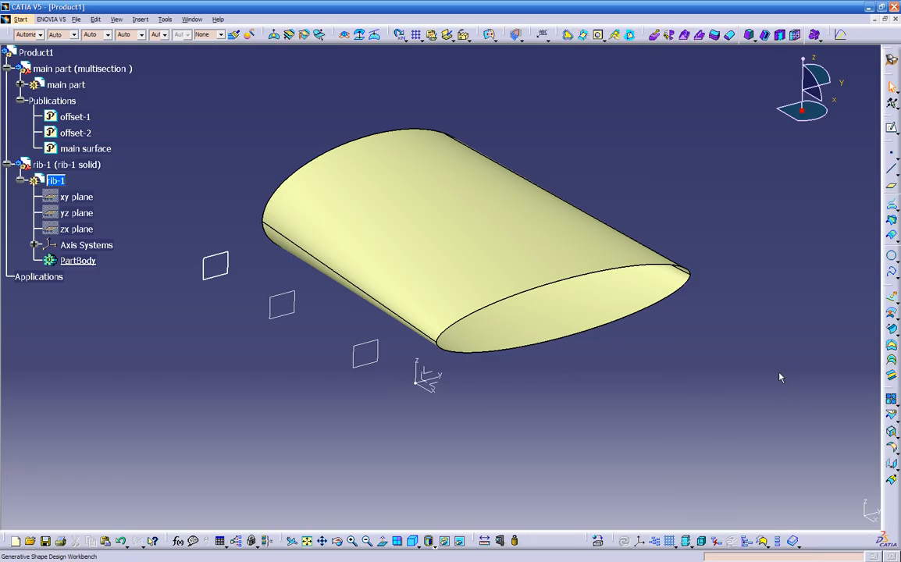
left_click(889, 63)
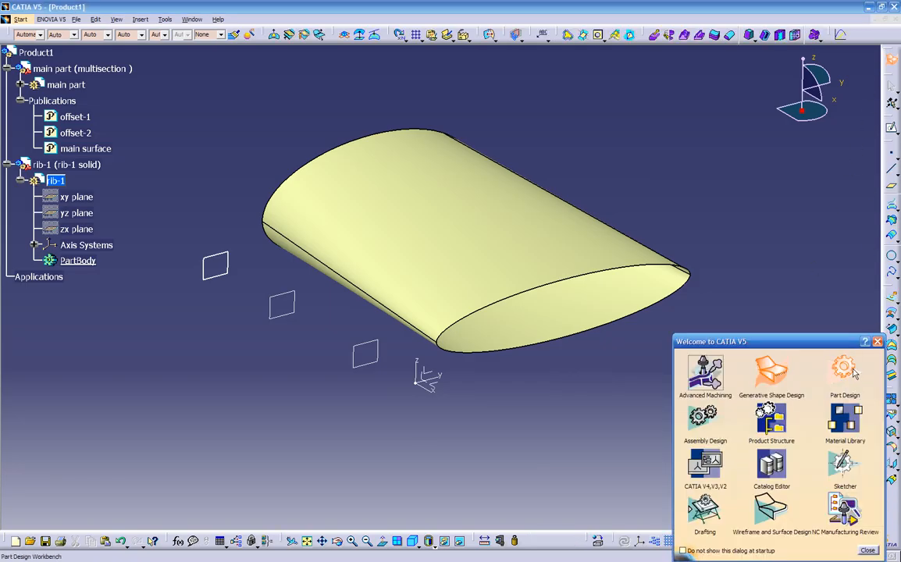
left_click(844, 371)
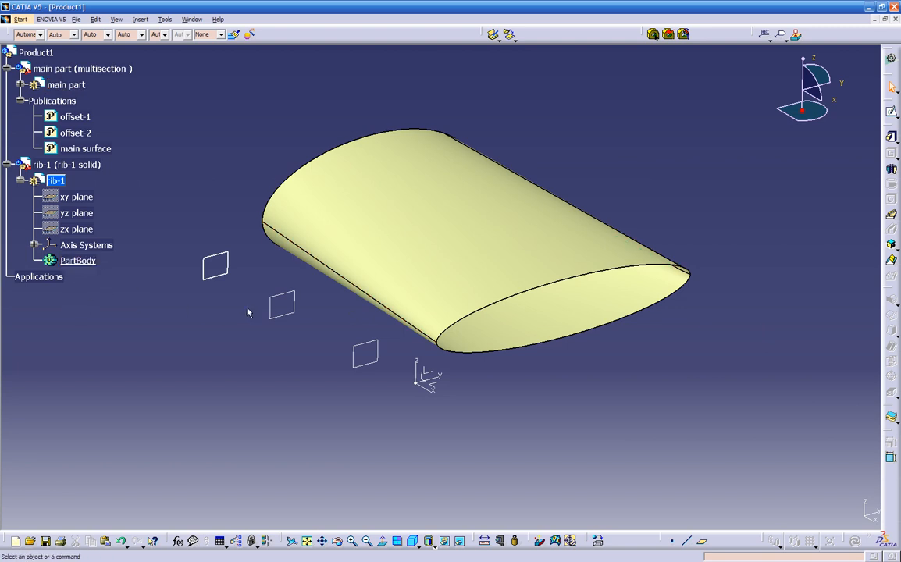
Step: Start a sketch in rib-1 on the published offset-1 plane, keeping the link with the selected plane
left_click(892, 113)
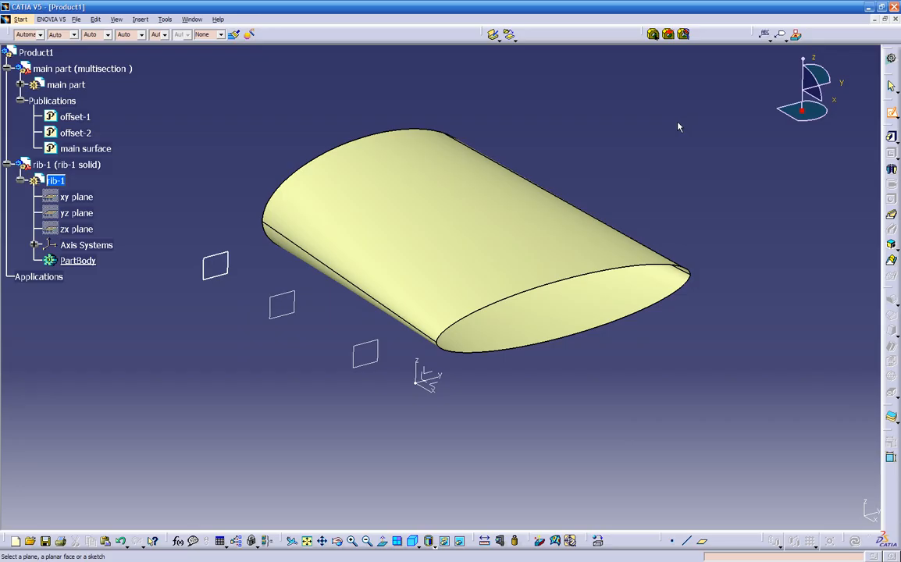
left_click(78, 119)
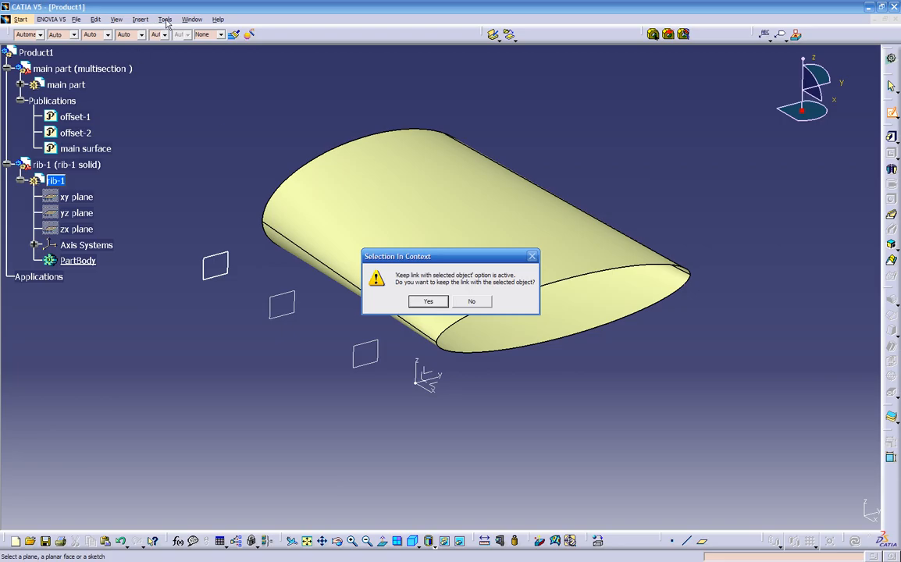
left_click(428, 302)
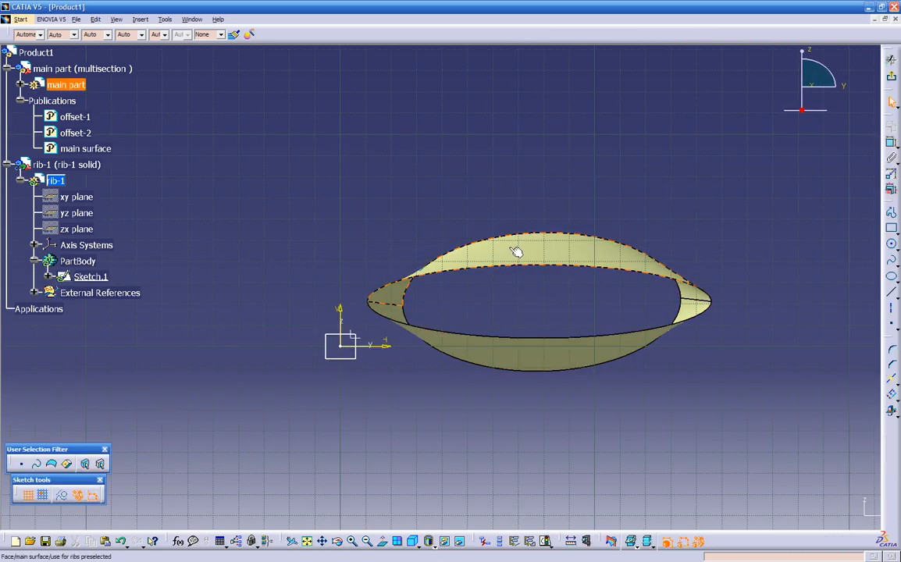
Step: Intersect the published main surface with the sketch plane, keeping the link with the surface, and exit the sketch
mouse_move(308, 384)
middle_mouse_down()
mouse_move(434, 457)
mouse_move(531, 469)
mouse_move(479, 368)
middle_mouse_up()
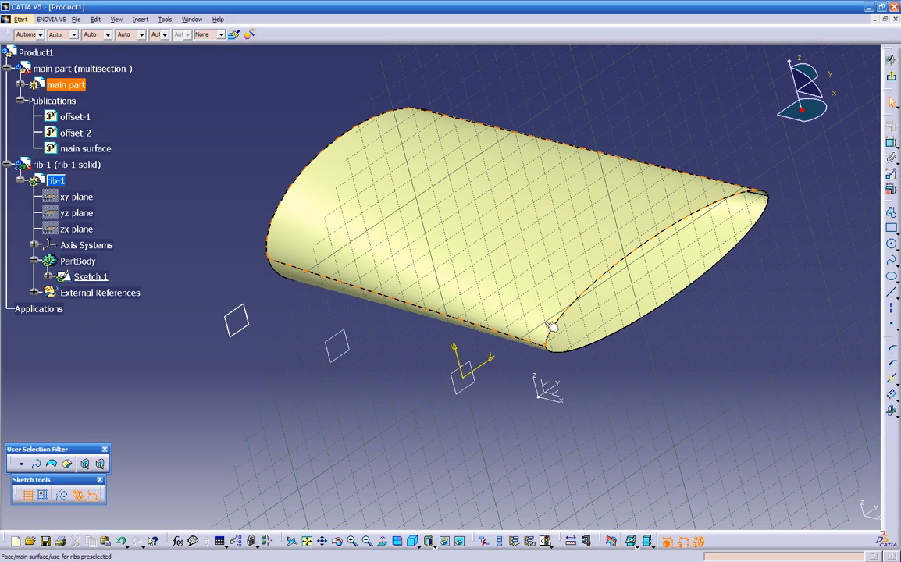
middle_click_drag(363, 482, 350, 294)
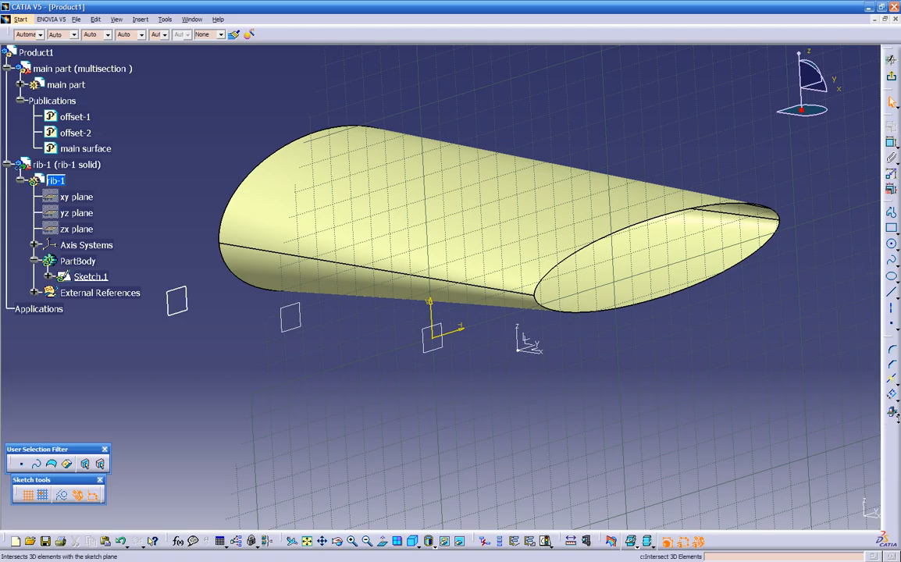
left_click(891, 414)
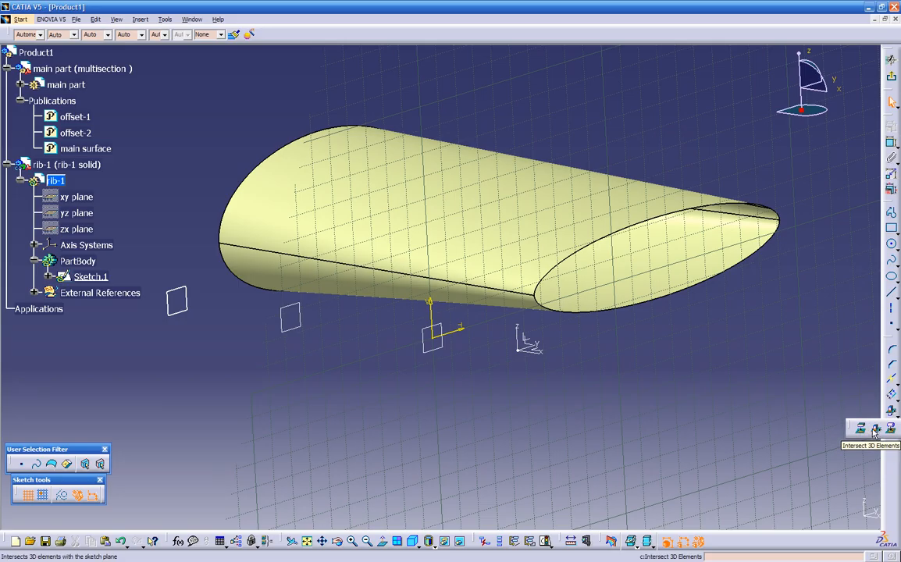
left_click(876, 431)
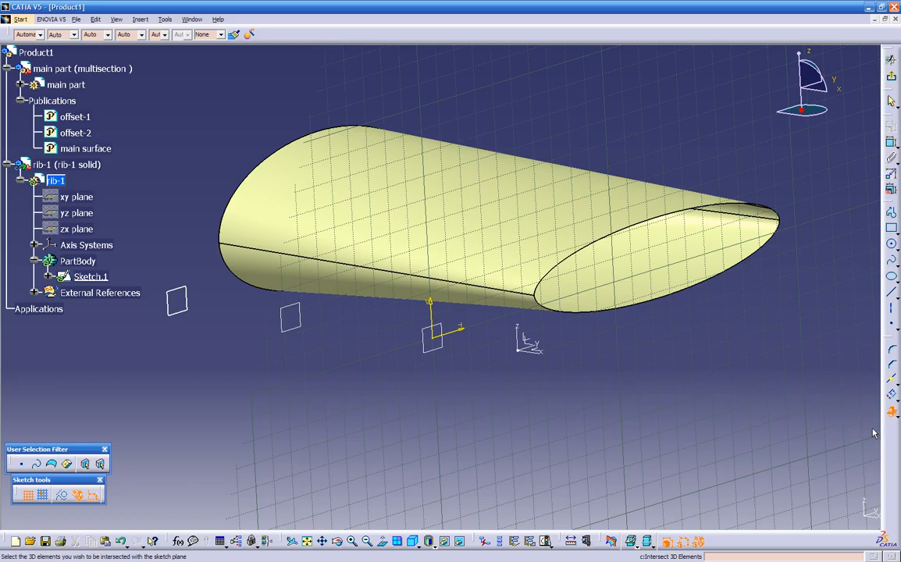
left_click(84, 149)
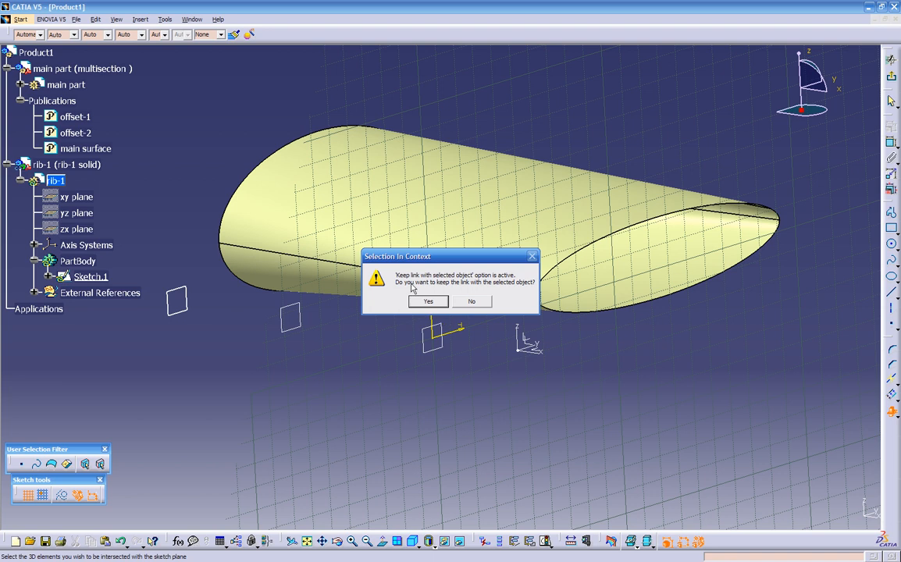
left_click(429, 303)
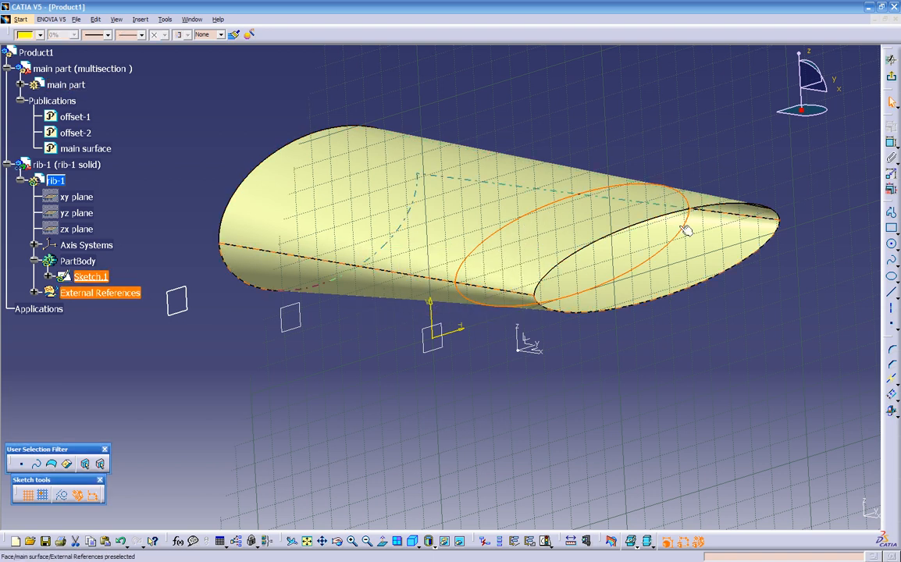
middle_click_drag(445, 405, 386, 382)
left_click(889, 79)
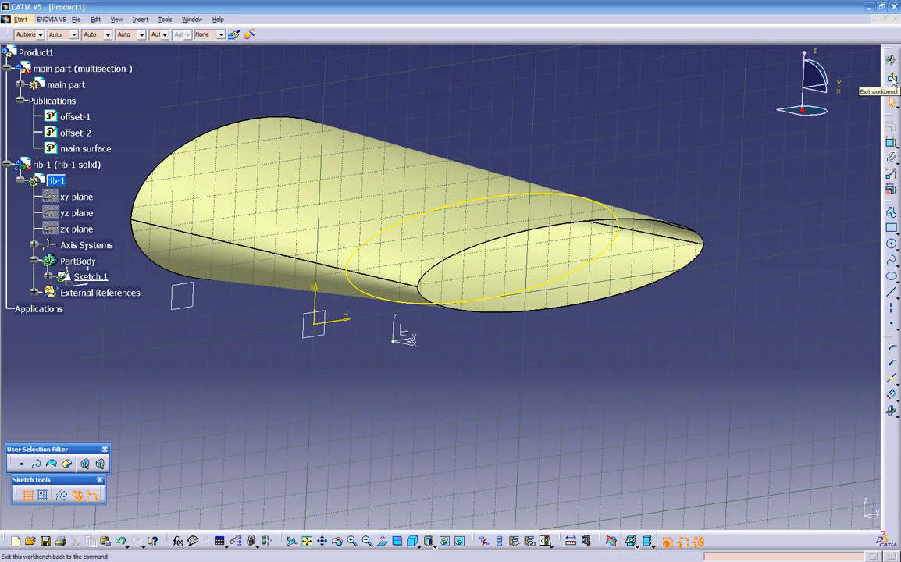
left_click(892, 81)
Step: Pad the intersection sketch to a length of 0.5 in, directed toward the wing's smaller end
middle_click_drag(663, 355, 613, 404)
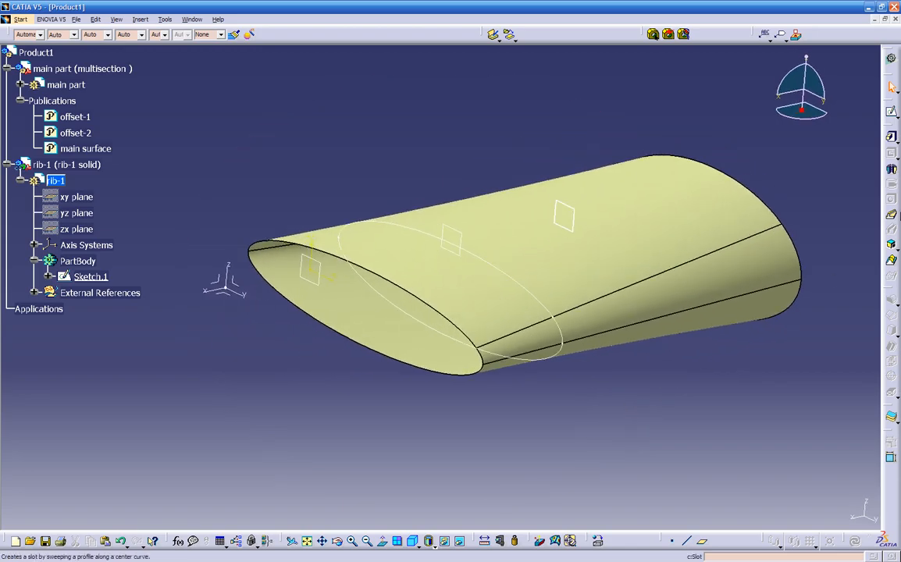
left_click(892, 137)
middle_click_drag(603, 249, 539, 293)
left_click(469, 328)
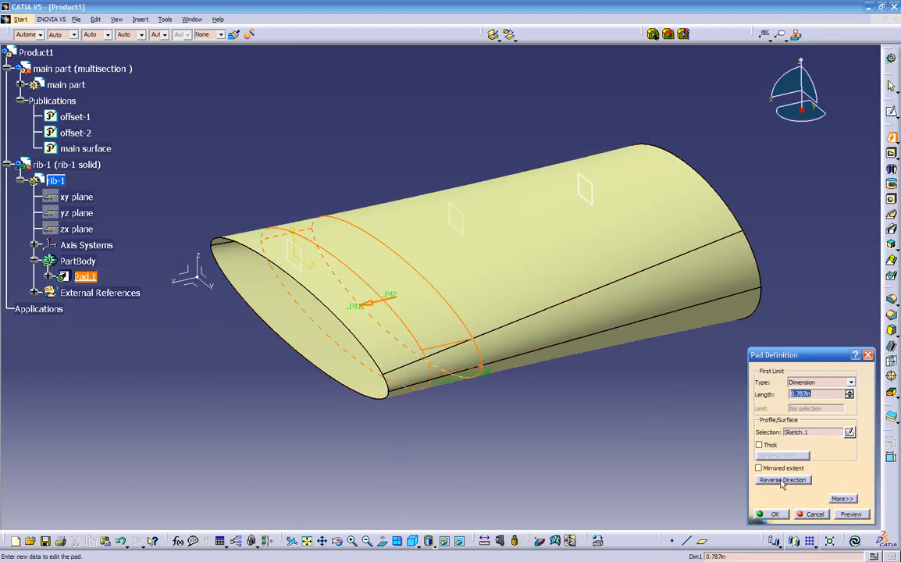
left_click(781, 481)
middle_click_drag(502, 366, 386, 306)
left_click(782, 480)
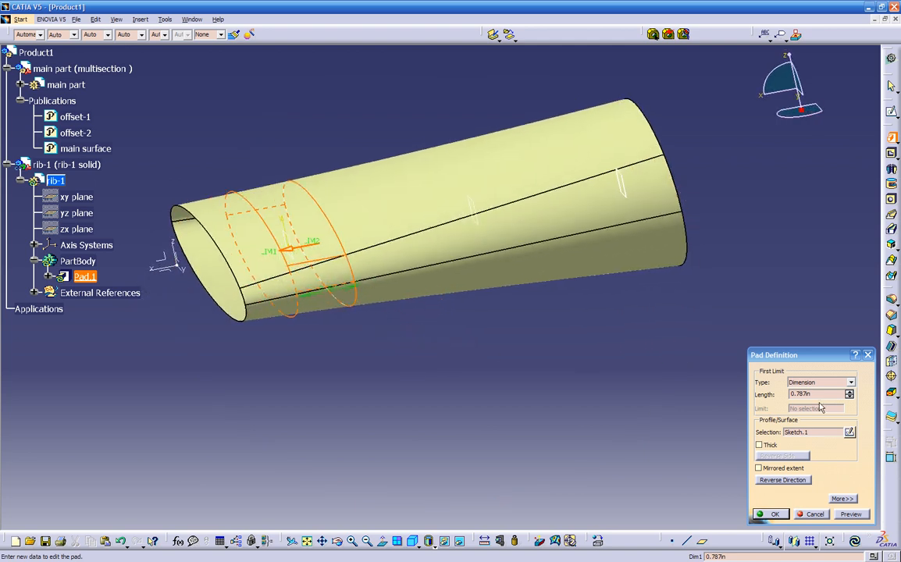
left_click_drag(814, 394, 778, 393)
type(".5")
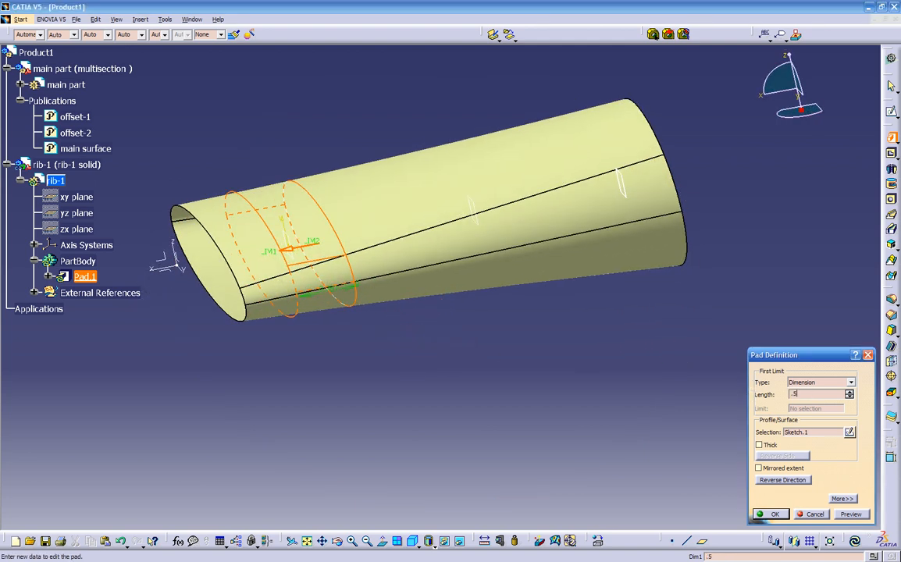
key("Return")
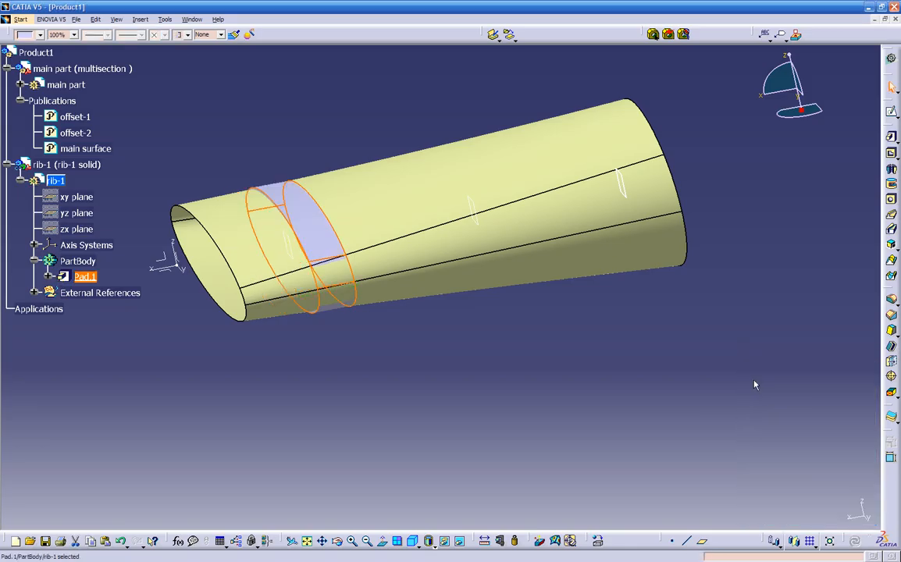
Step: Split the rib pad with the main surface, keeping the portion inside the wing
middle_click_drag(440, 339, 724, 306)
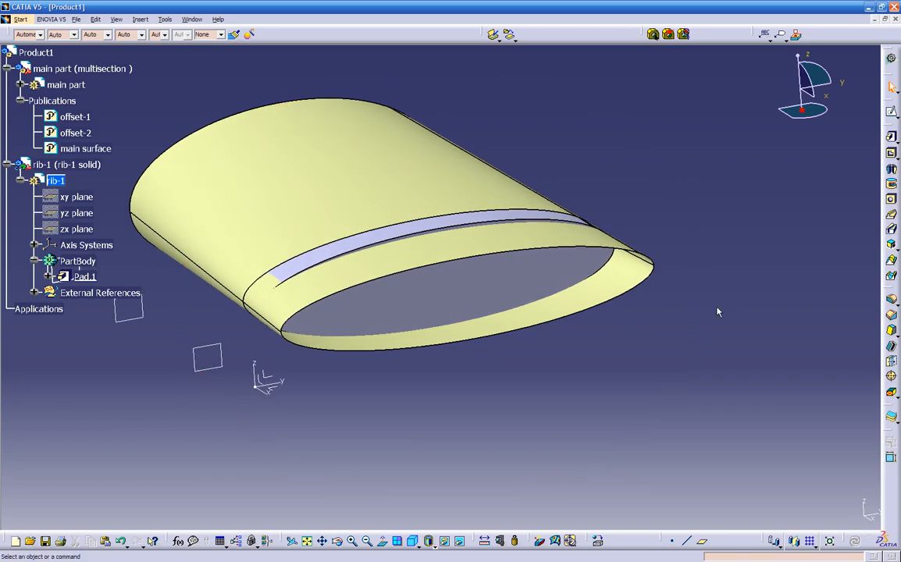
middle_click_drag(416, 233, 543, 258)
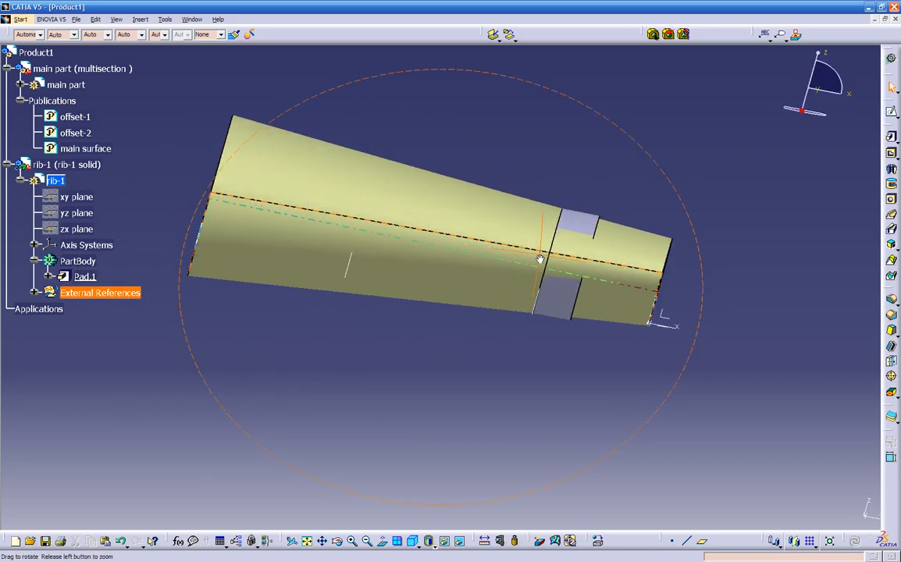
middle_click_drag(584, 217, 556, 256)
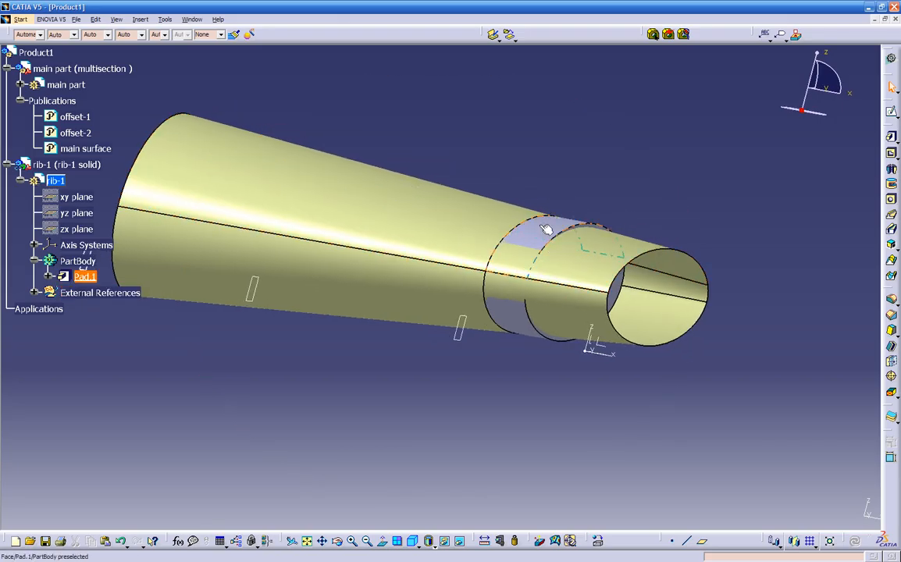
middle_click_drag(473, 308, 471, 383)
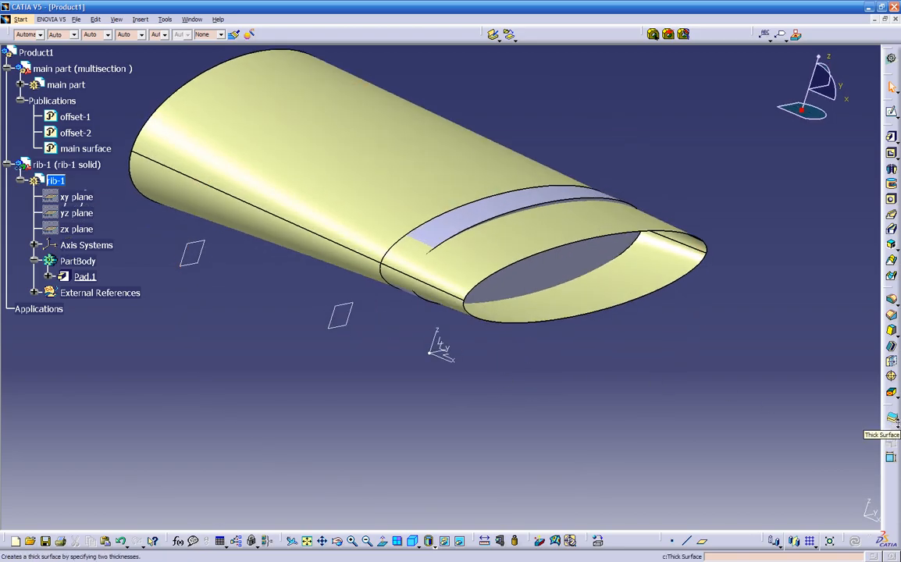
left_click(897, 421)
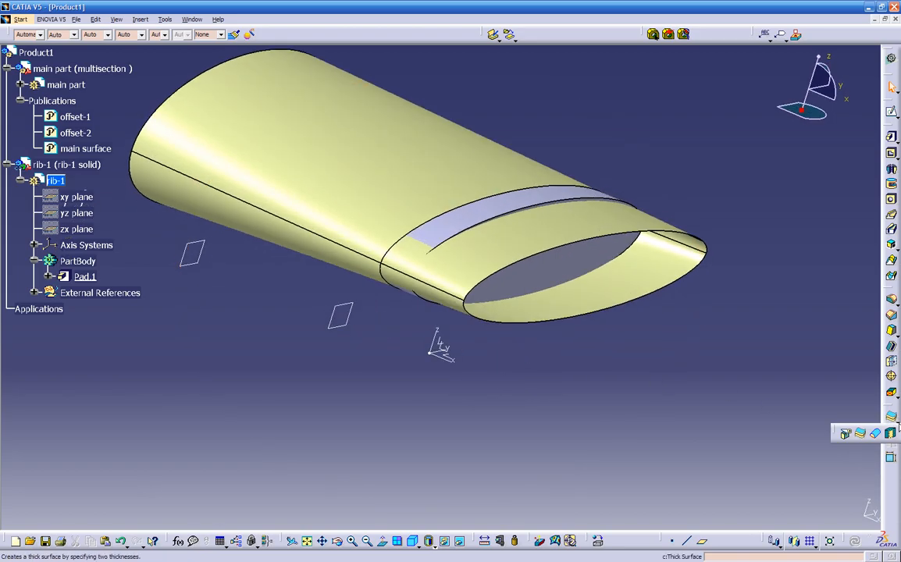
left_click(846, 435)
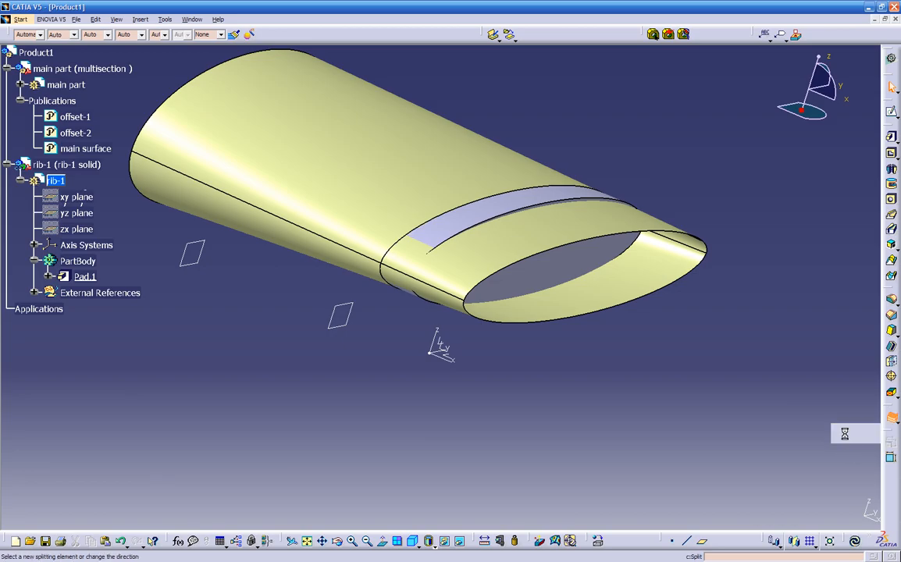
left_click(546, 268)
left_click(402, 136)
middle_click_drag(596, 405, 521, 360)
left_click(828, 509)
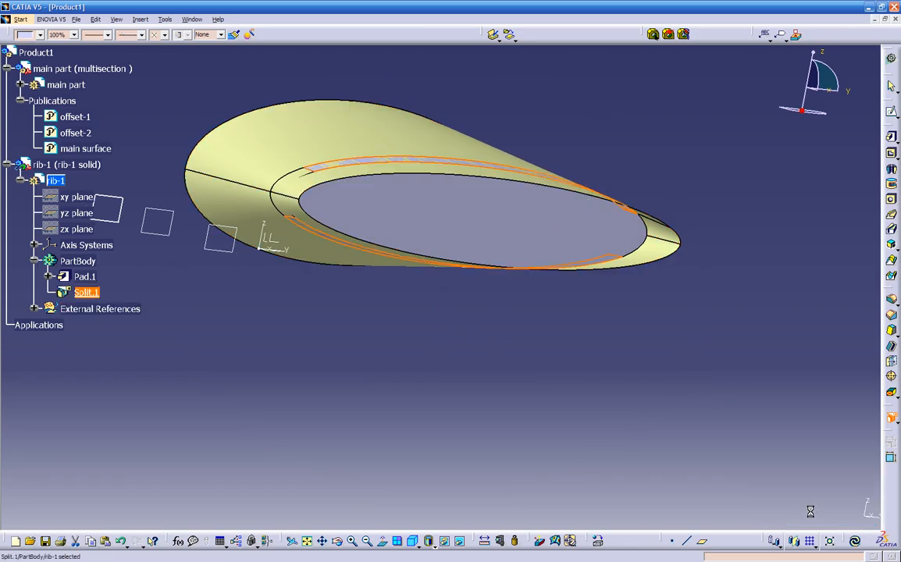
Step: Examine the trimmed rib and expand its External References and Pad.1 in the specification tree
middle_click_drag(519, 410, 553, 255)
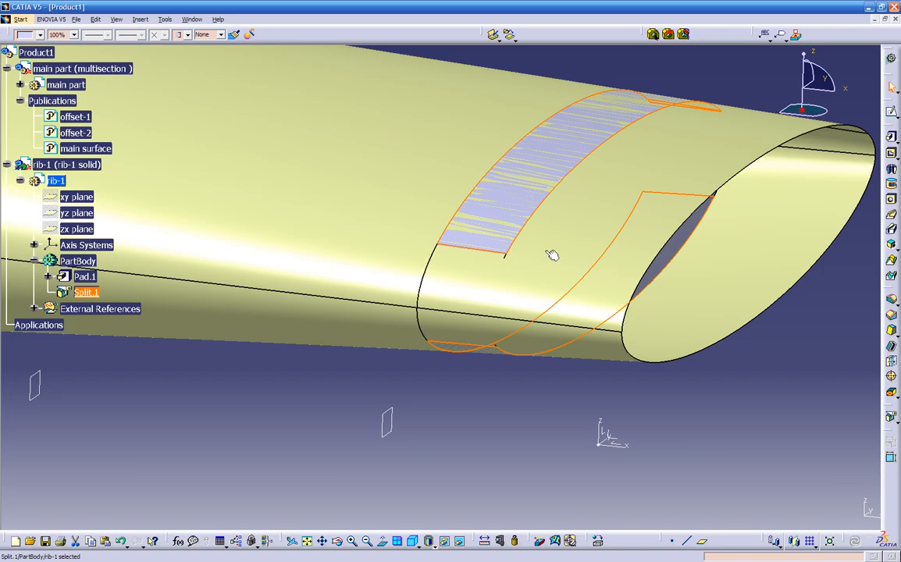
left_click(465, 413)
mouse_move(465, 414)
middle_mouse_down()
mouse_move(509, 343)
mouse_move(535, 338)
mouse_move(527, 410)
mouse_move(457, 407)
middle_mouse_up()
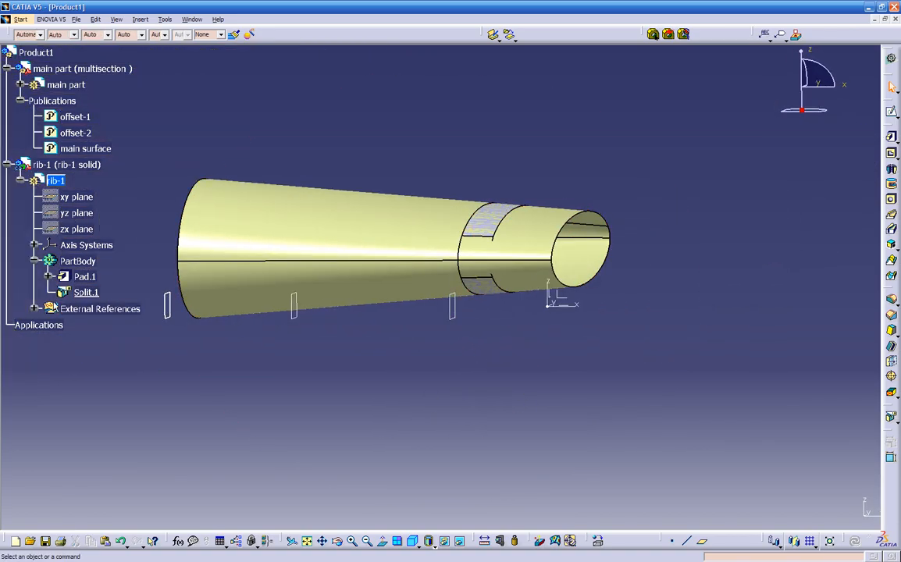
left_click(34, 309)
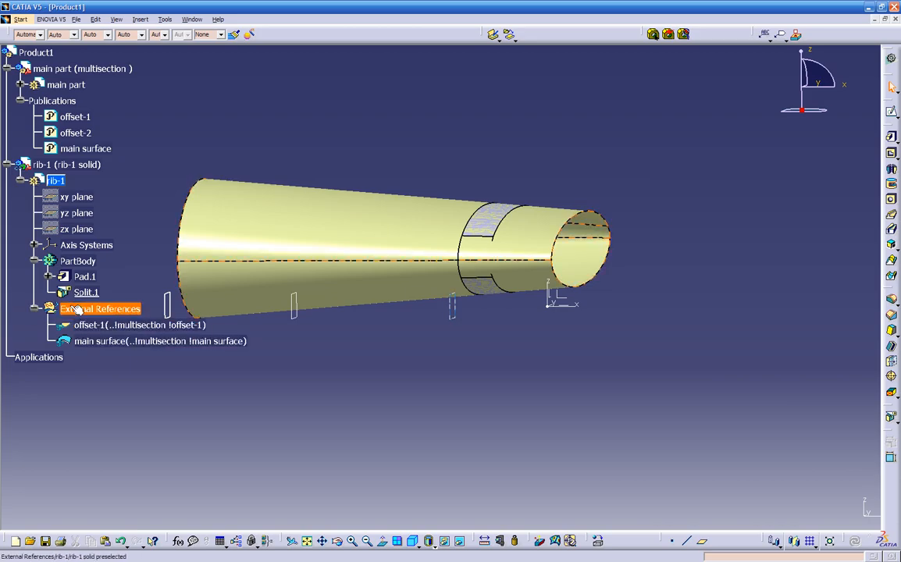
left_click(49, 277)
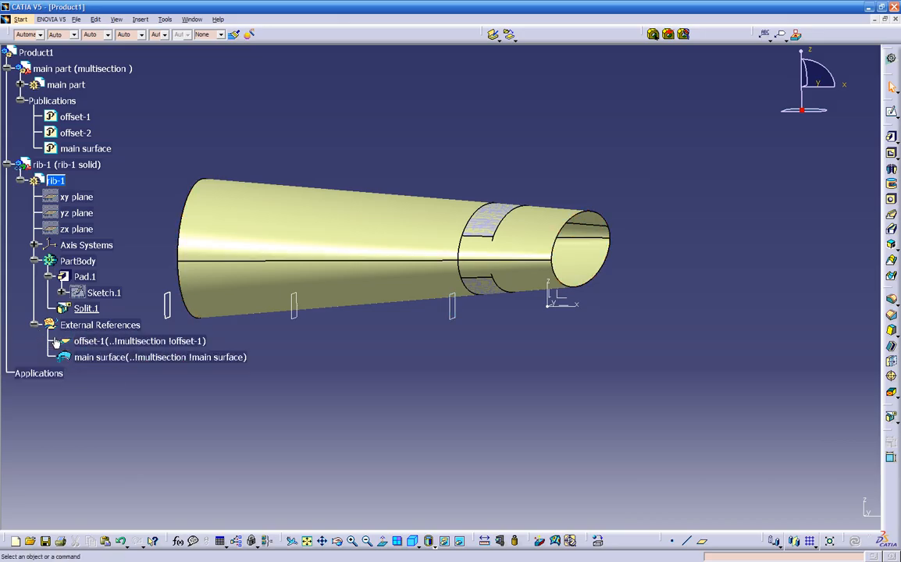
Step: Fillet the edges of the rib face nearest the wing's smaller end with a 0.05 in radius
middle_click_drag(339, 346, 298, 373)
middle_click_drag(432, 378, 401, 375)
left_click(508, 268)
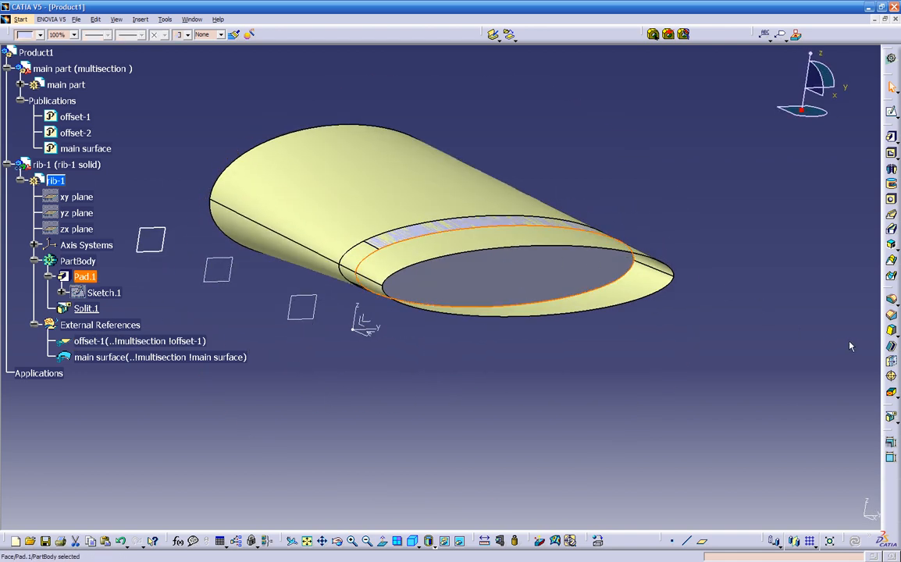
left_click(891, 299)
mouse_move(464, 372)
middle_mouse_down()
mouse_move(437, 406)
mouse_move(453, 332)
mouse_move(468, 358)
middle_mouse_up()
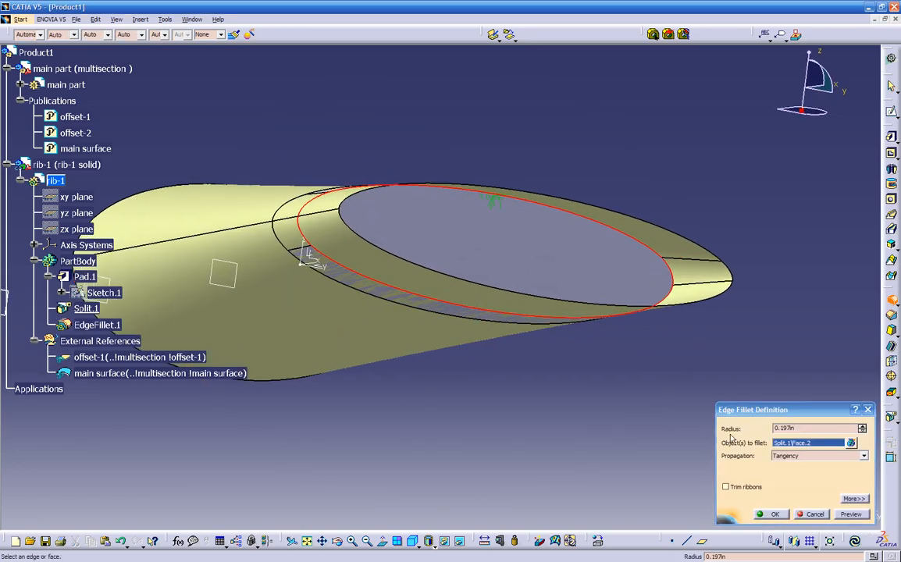
left_click_drag(804, 430, 690, 414)
type(".")
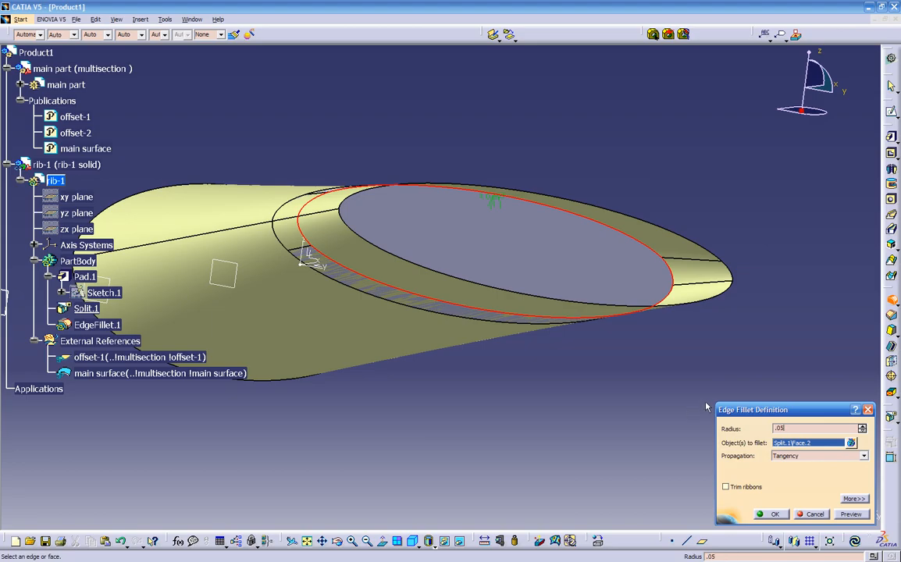
type("05")
key("Return")
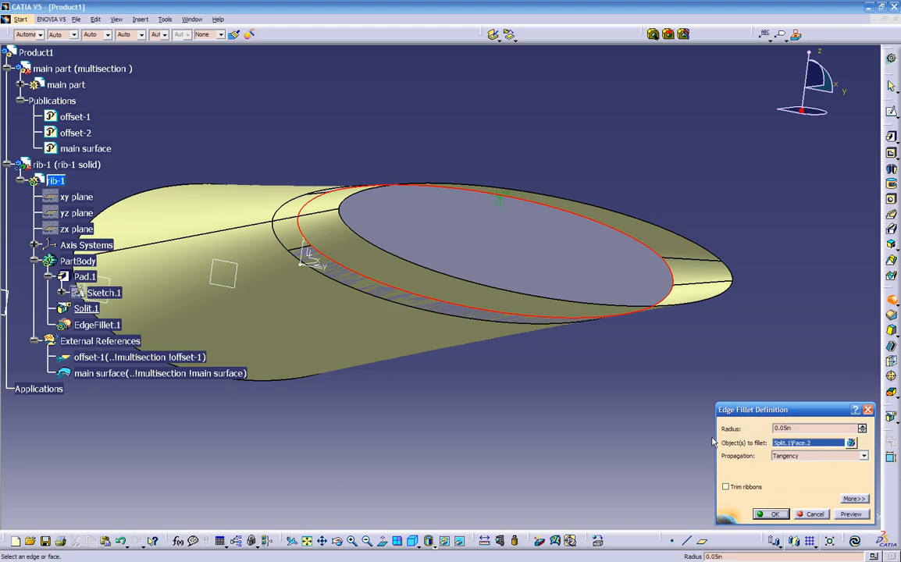
key("Return")
Step: Start a hole on the rib's filleted flat face and position its centre toward the low-Y end
middle_click_drag(633, 438, 811, 326)
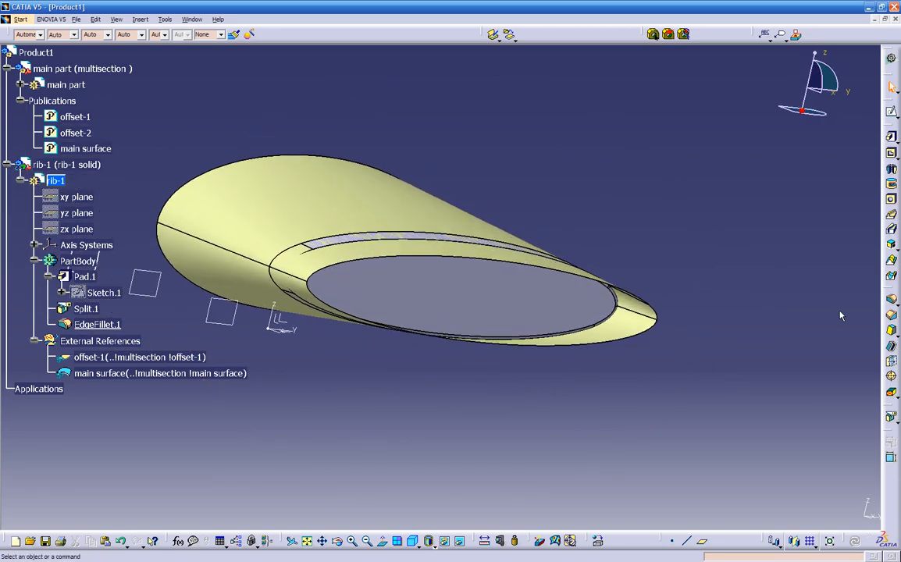
left_click(893, 200)
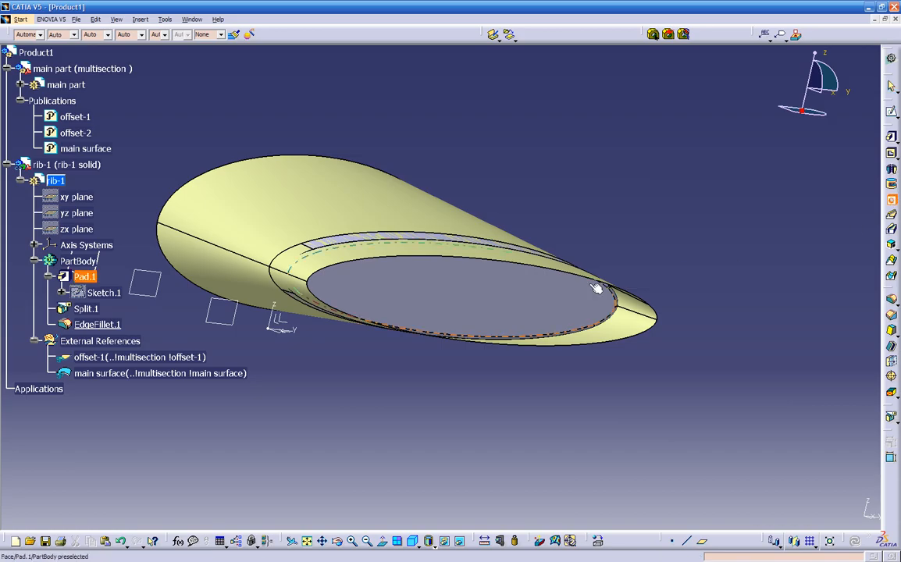
left_click(414, 292)
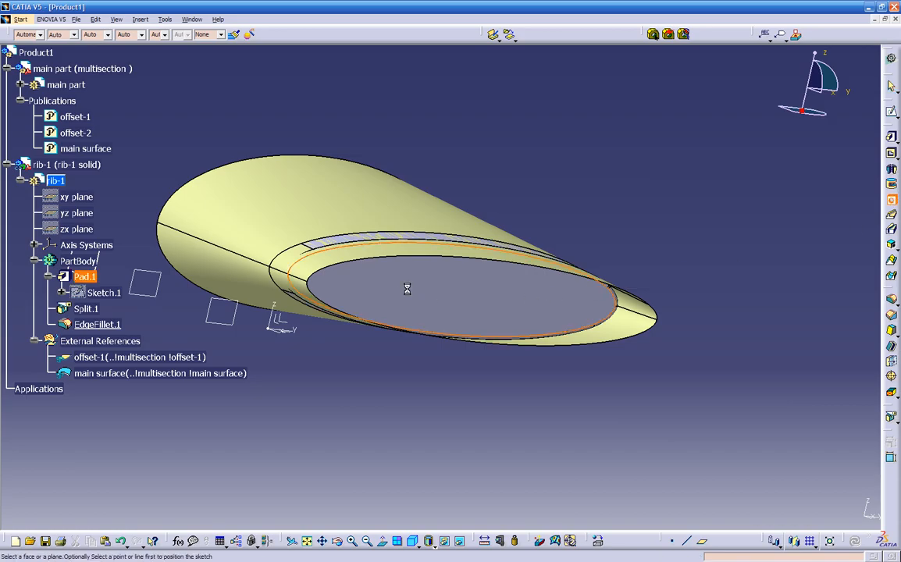
middle_click_drag(431, 307, 485, 257)
left_click_drag(389, 329, 368, 342)
middle_click_drag(508, 306, 384, 305)
left_click_drag(266, 261, 265, 247)
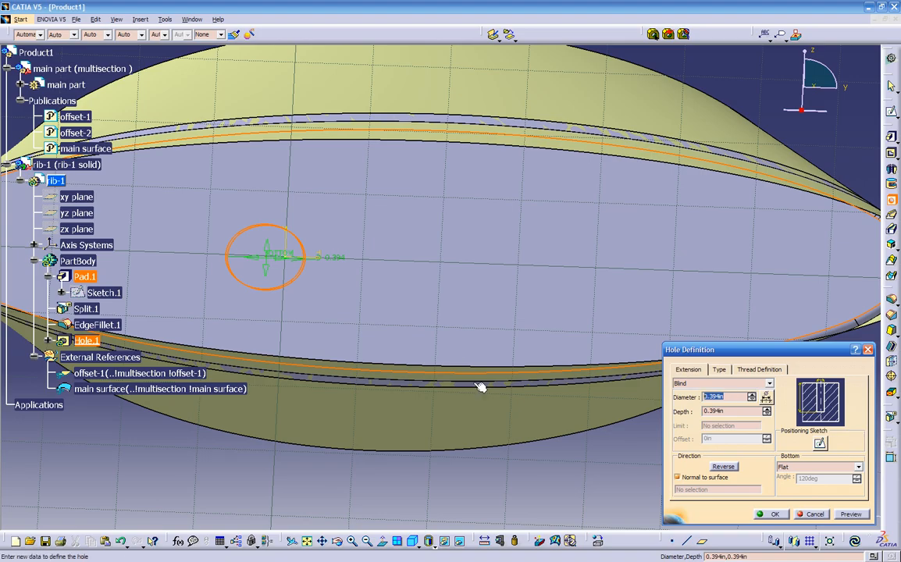
Step: Set the hole's diameter to 0.5 in with an Up To Next extension and preview the cut
type(".5")
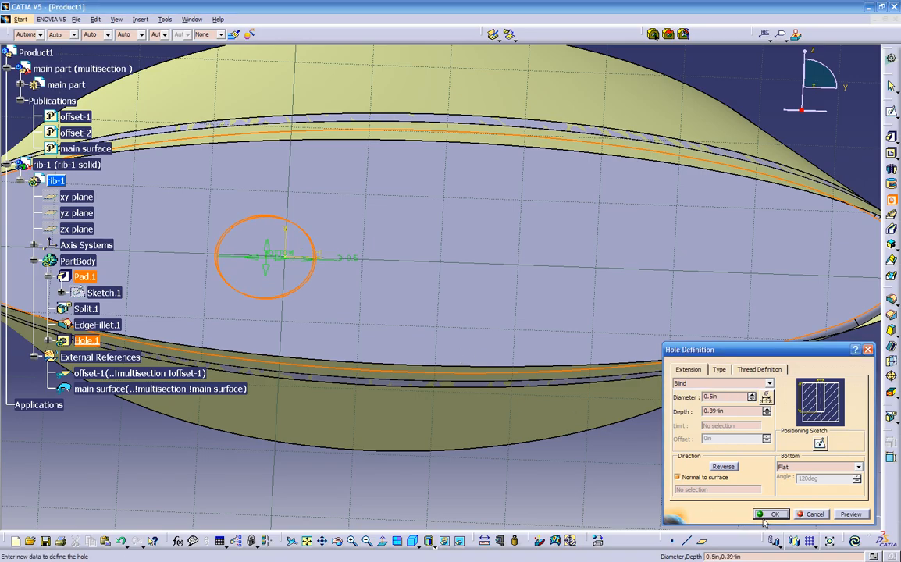
left_click(769, 384)
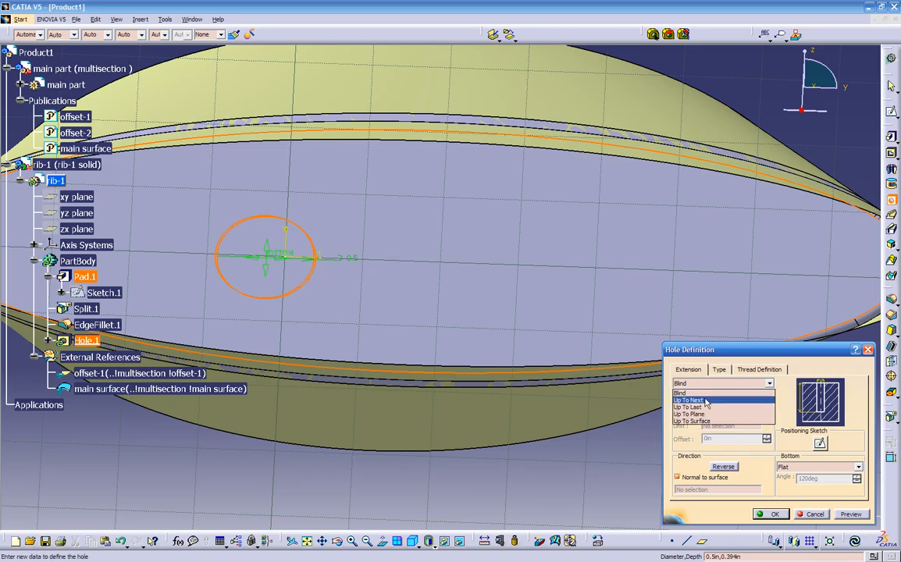
left_click(688, 400)
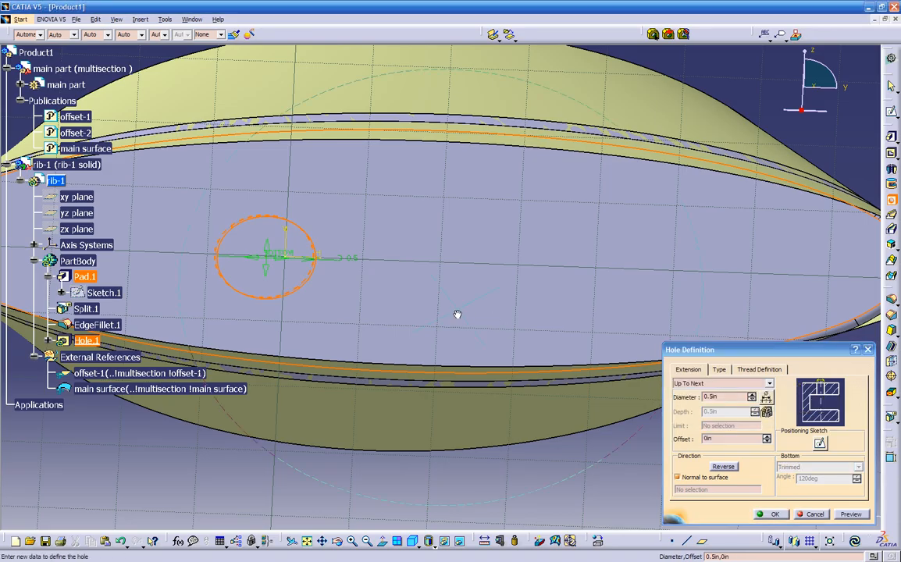
middle_click_drag(462, 312, 508, 329)
left_click(846, 517)
middle_click_drag(444, 364, 468, 306)
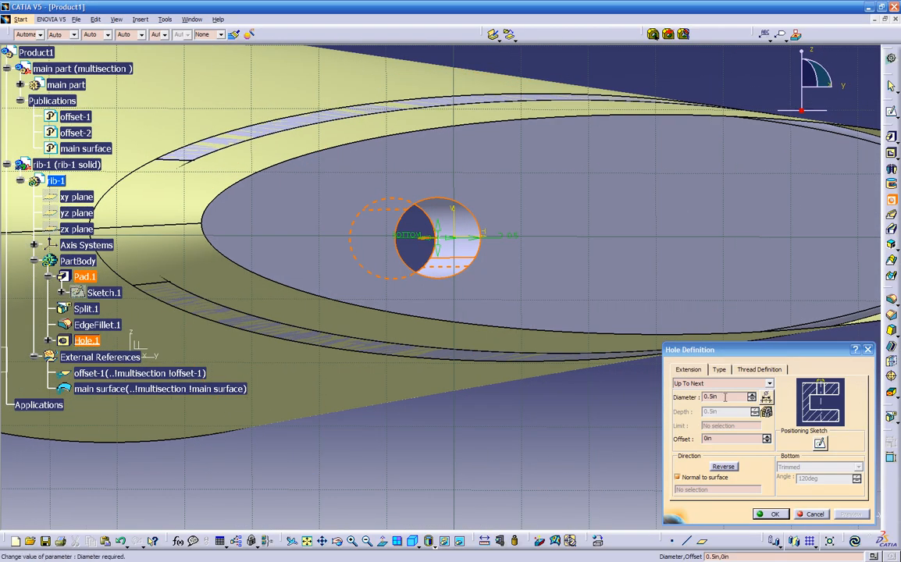
Step: Try a Blind extension for the first hole and preview it
left_click(729, 384)
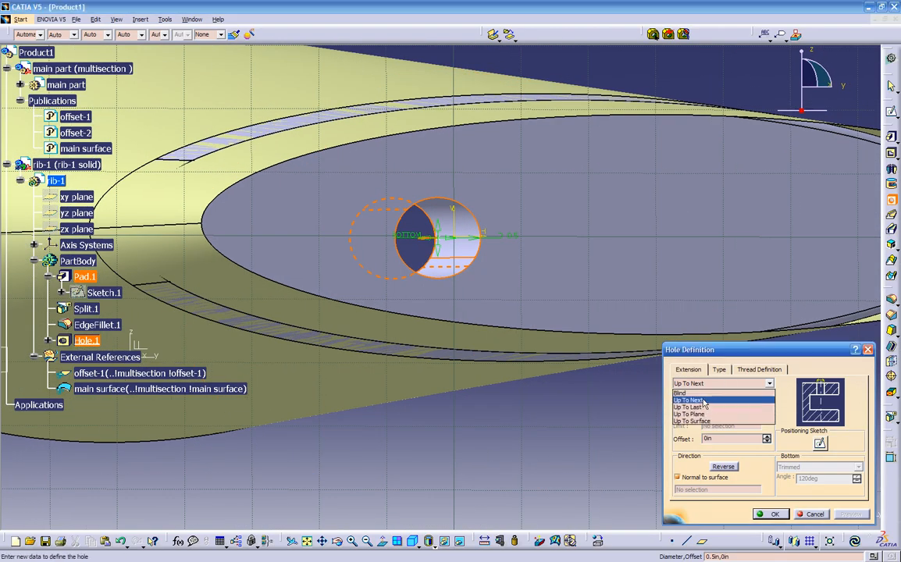
left_click(687, 393)
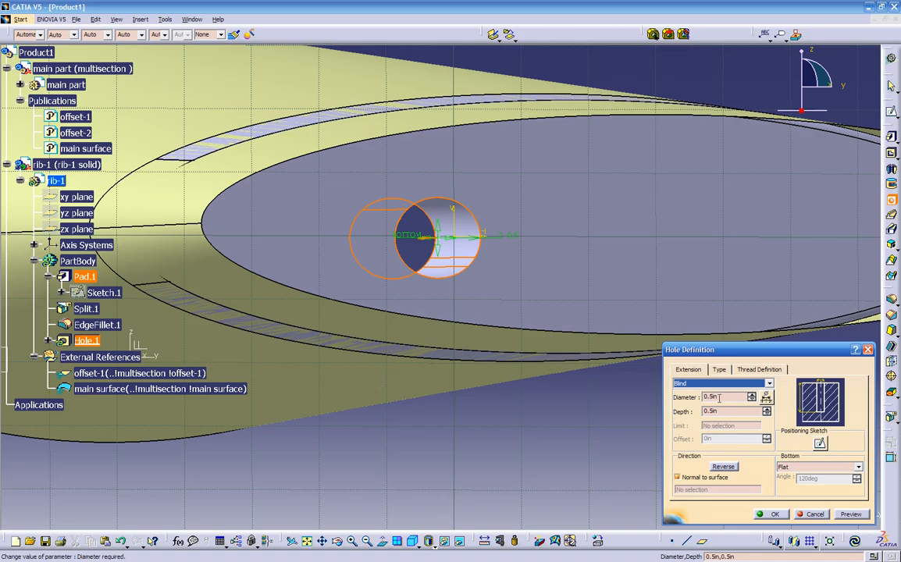
left_click(838, 513)
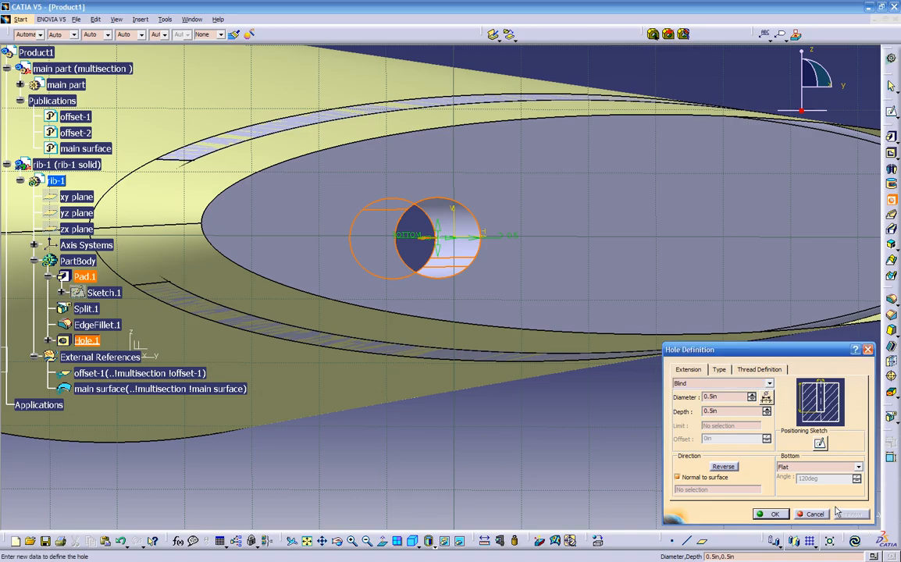
middle_click_drag(503, 356, 450, 358)
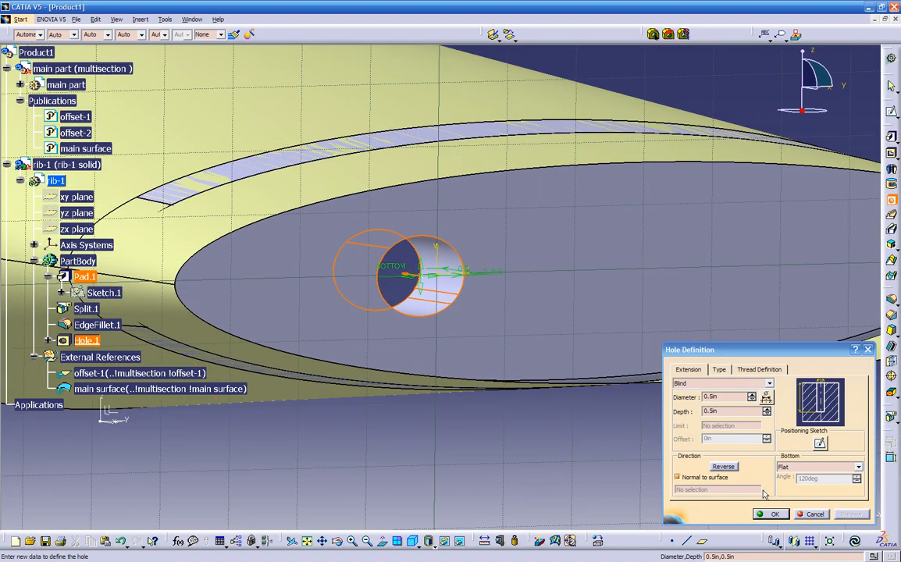
Step: Set the first hole's extension to Up To Next and create the hole
left_click(723, 383)
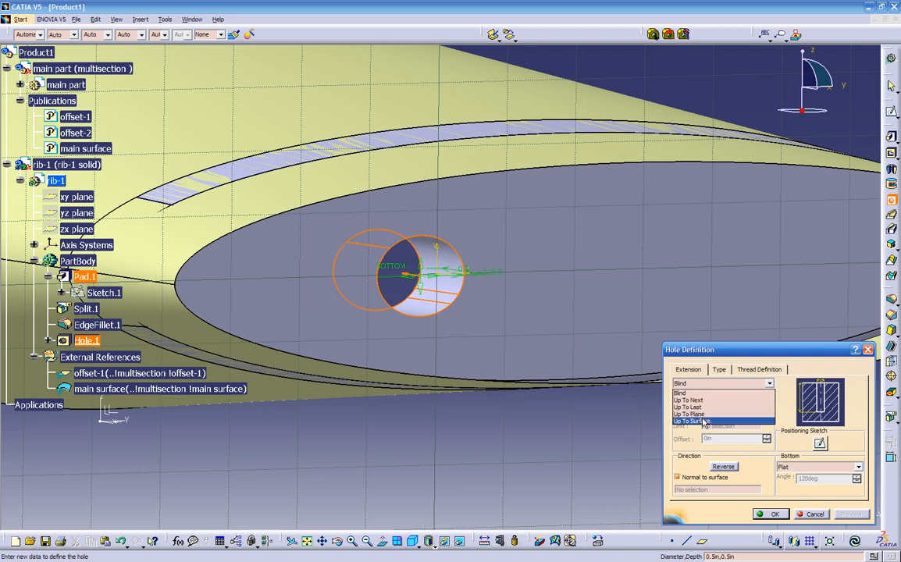
left_click(689, 400)
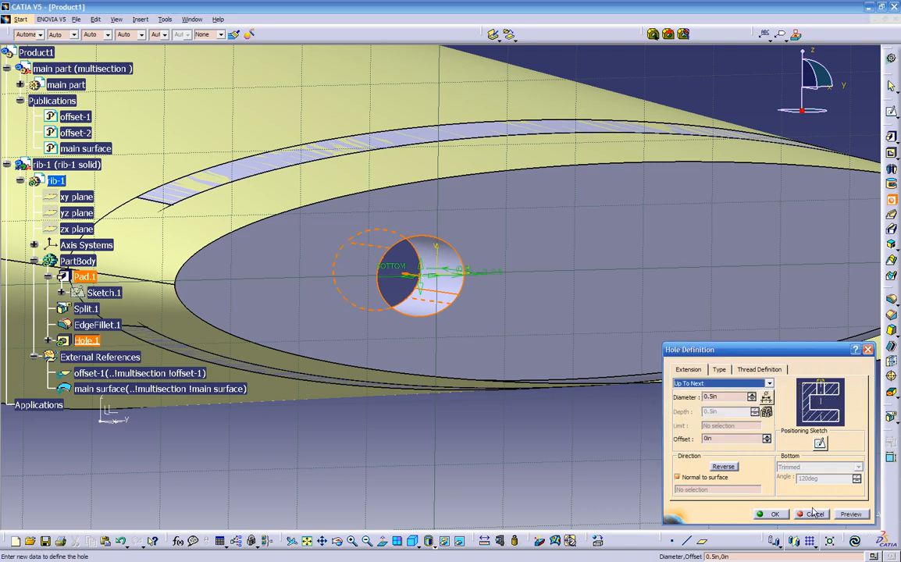
left_click(779, 514)
left_click(681, 492)
Step: Add a second 0.5 in Up To Next hole toward the opposite end of the same rib face
middle_click_drag(577, 423, 545, 258)
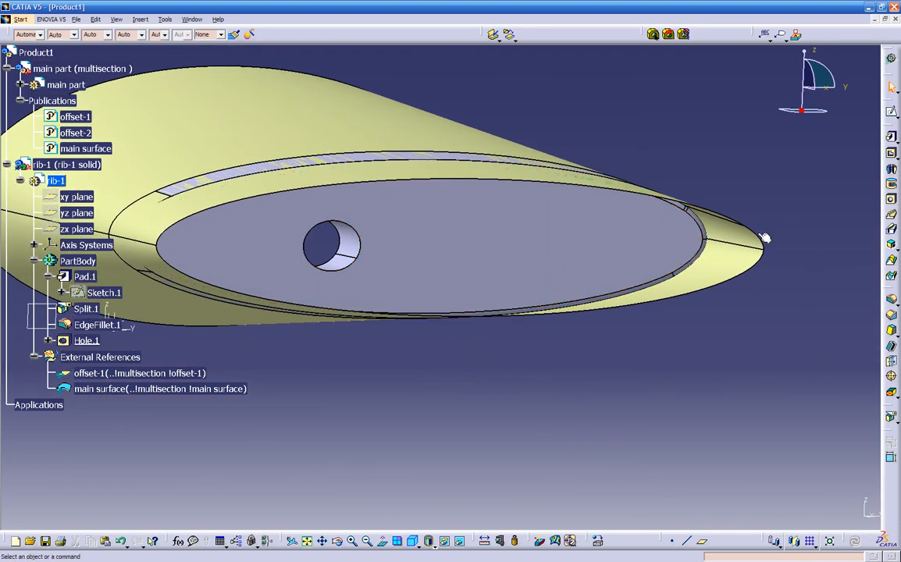
left_click(546, 245)
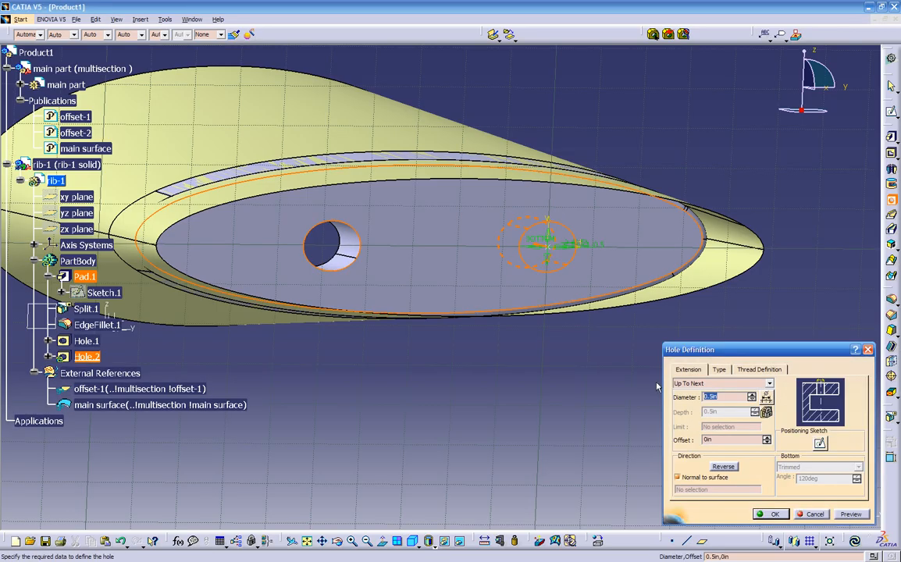
left_click(729, 385)
left_click(729, 386)
left_click(730, 386)
left_click(729, 386)
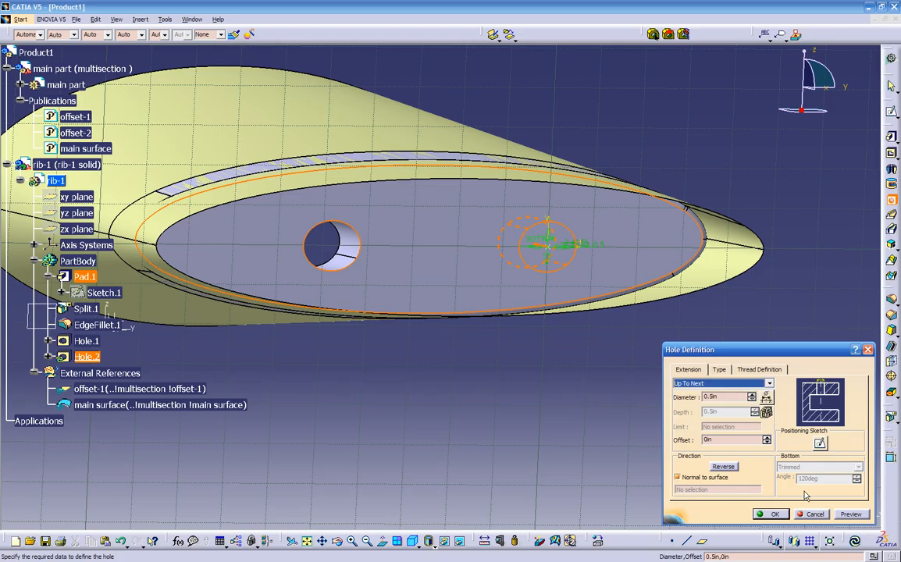
left_click(851, 514)
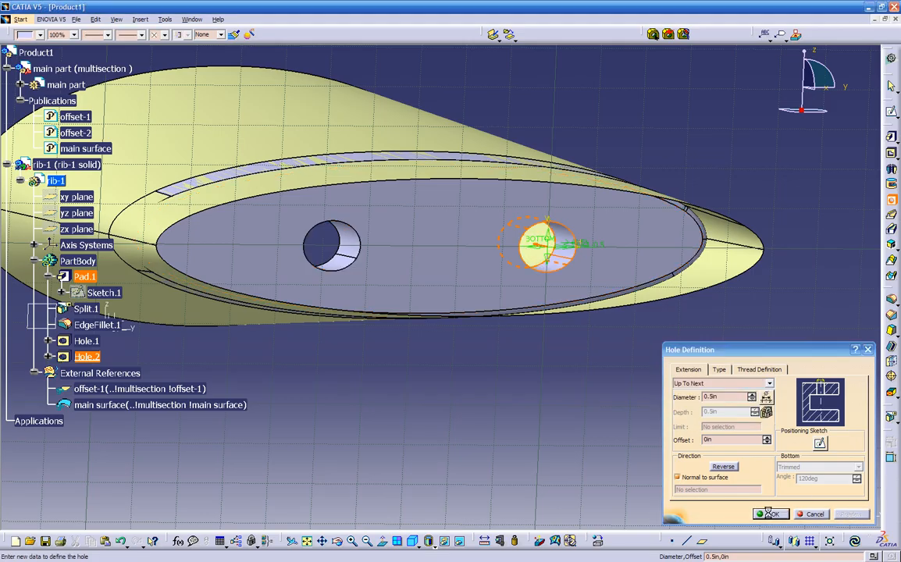
left_click(769, 514)
Step: Fillet the circular edges of both holes on the rib face with a 0.2 in radius
middle_click_drag(477, 307, 524, 334)
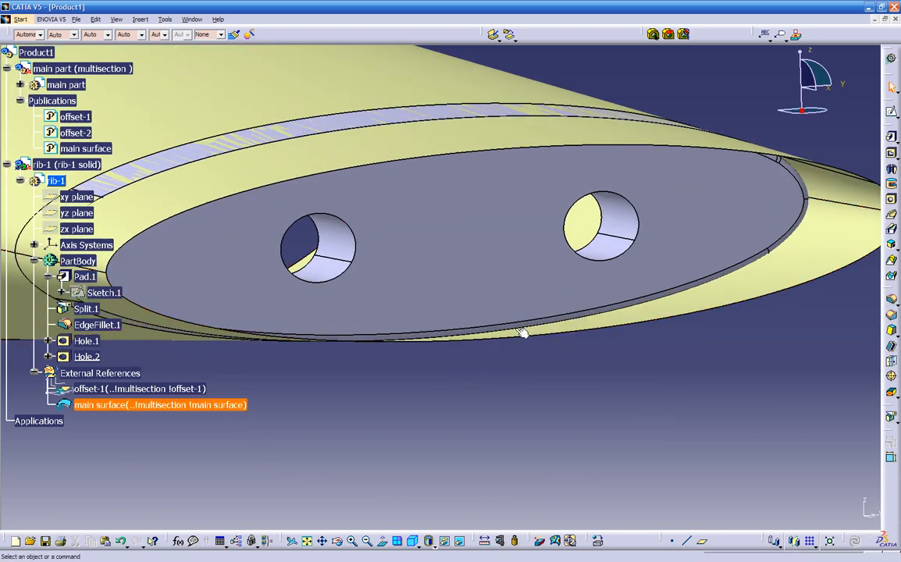
left_click(588, 254)
left_click(344, 280, "ctrl")
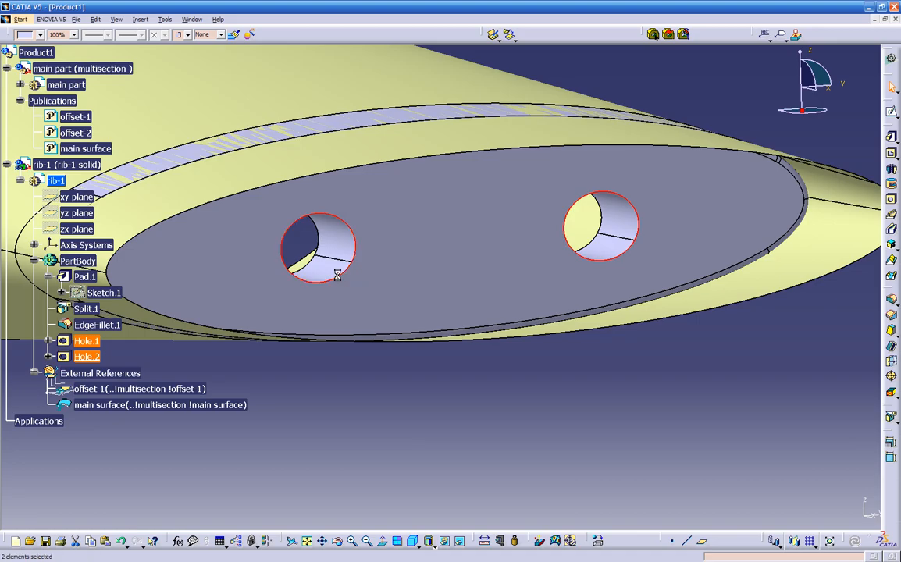
left_click(892, 302)
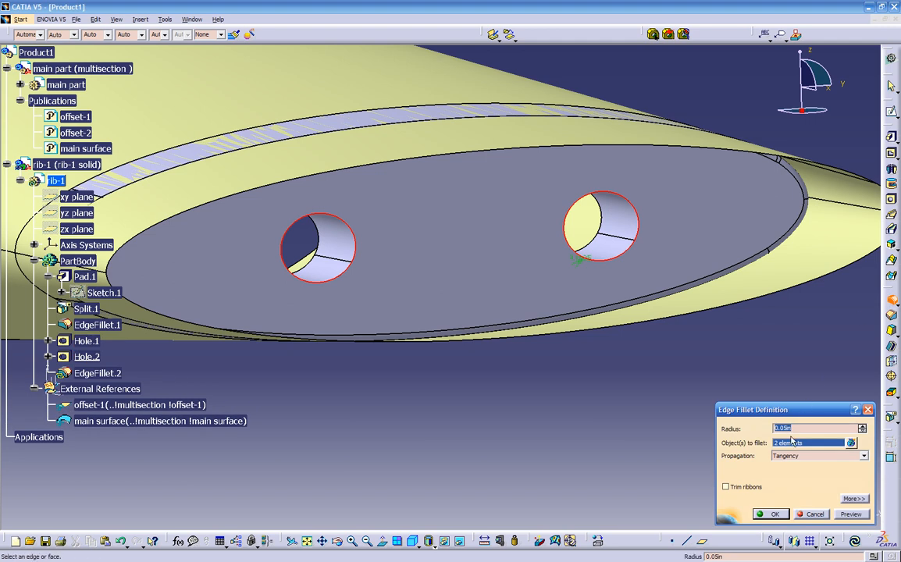
type("2")
left_click(771, 514)
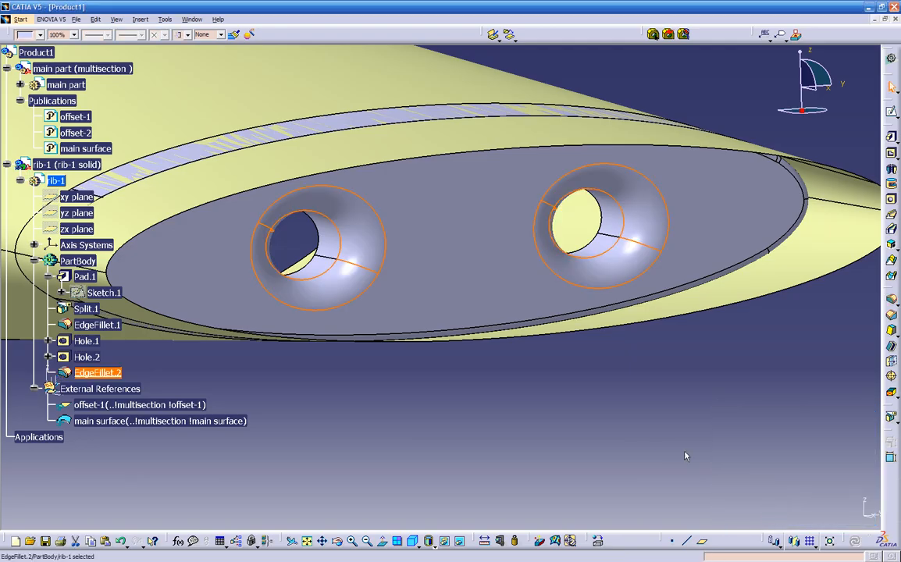
Step: Shell the rib to a 0.05 in inside thickness, removing the flat face opposite the filleted side
left_click(604, 432)
middle_click_drag(604, 433, 539, 355)
middle_click_drag(472, 348, 426, 327)
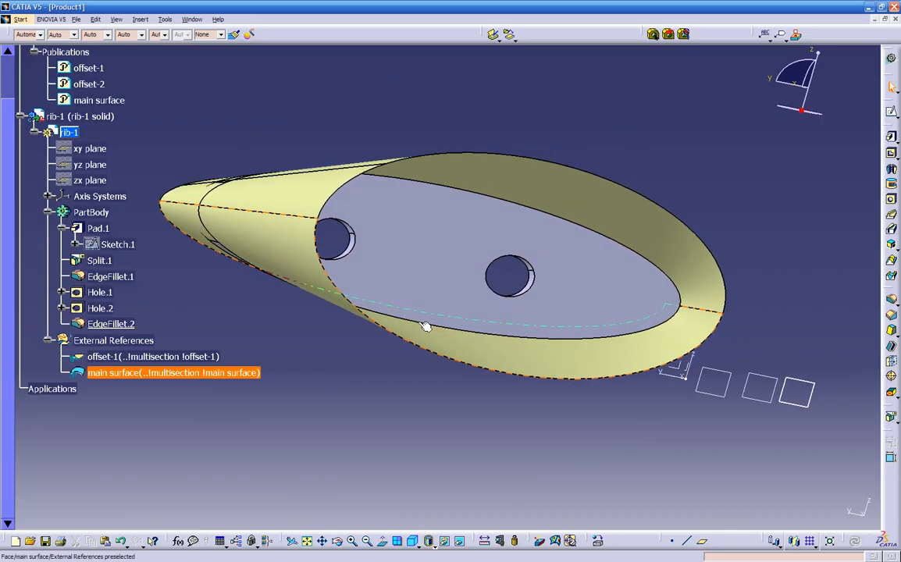
left_click(892, 350)
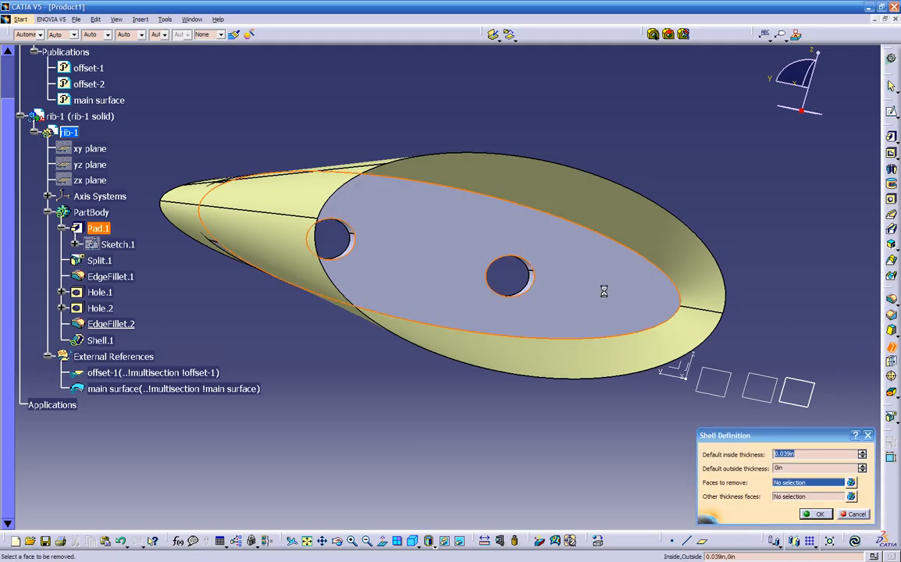
left_click(604, 292)
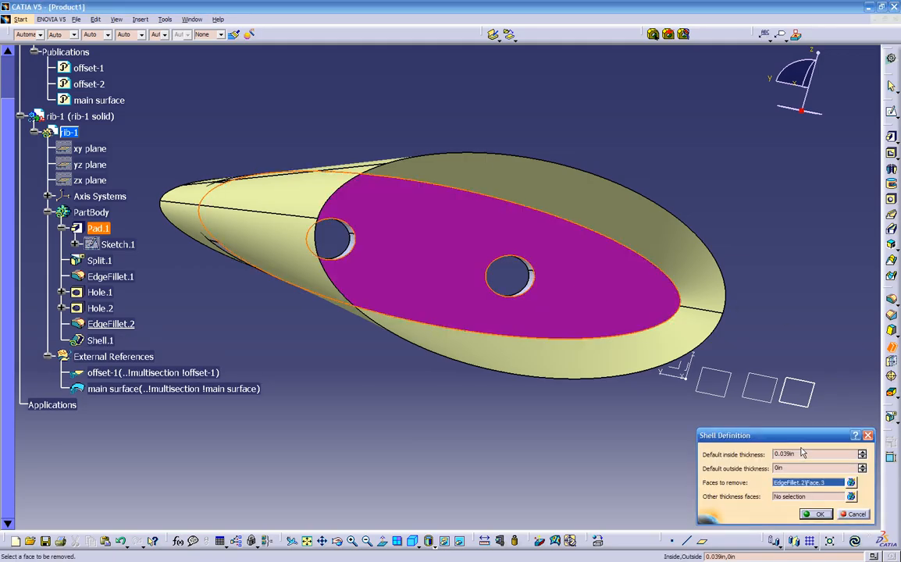
left_click_drag(800, 455, 761, 455)
type(".05")
key("Return")
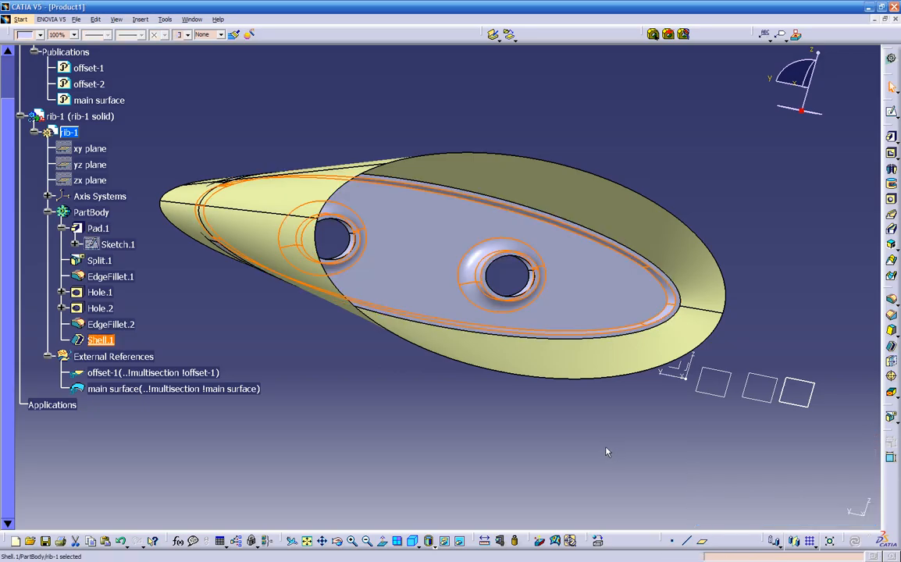
Step: Set the assembly to save as Product1 in the temp ribs folder using Save Management
middle_click_drag(589, 354, 467, 400)
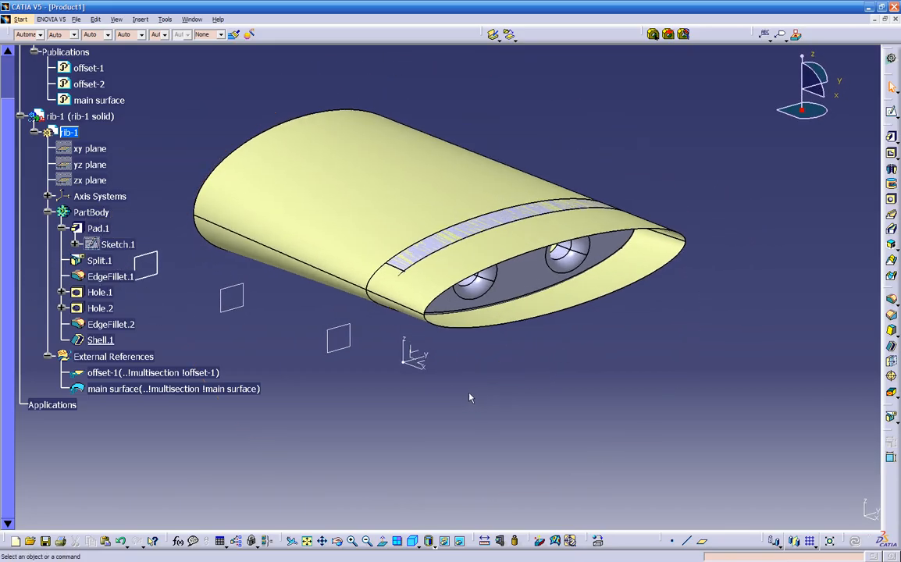
scroll(472, 394, "up", 3)
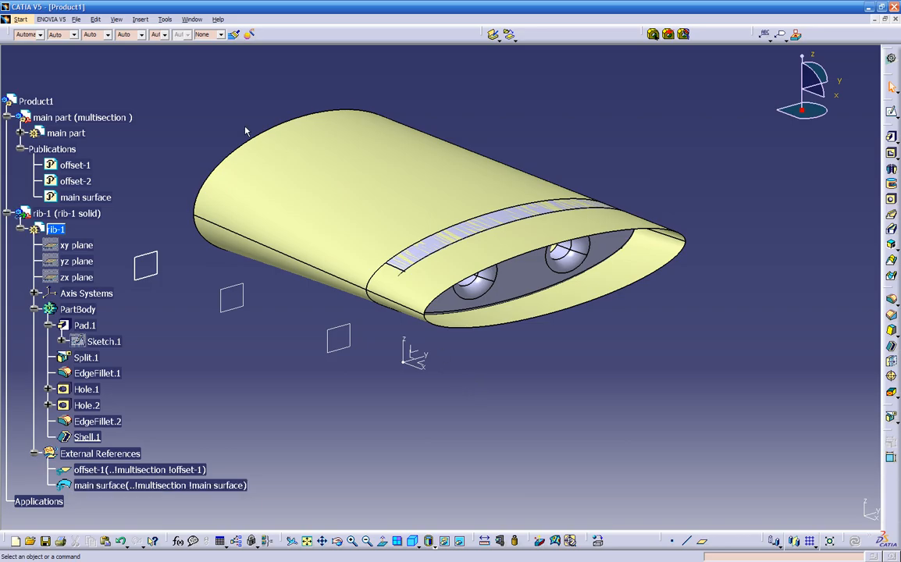
left_click(76, 21)
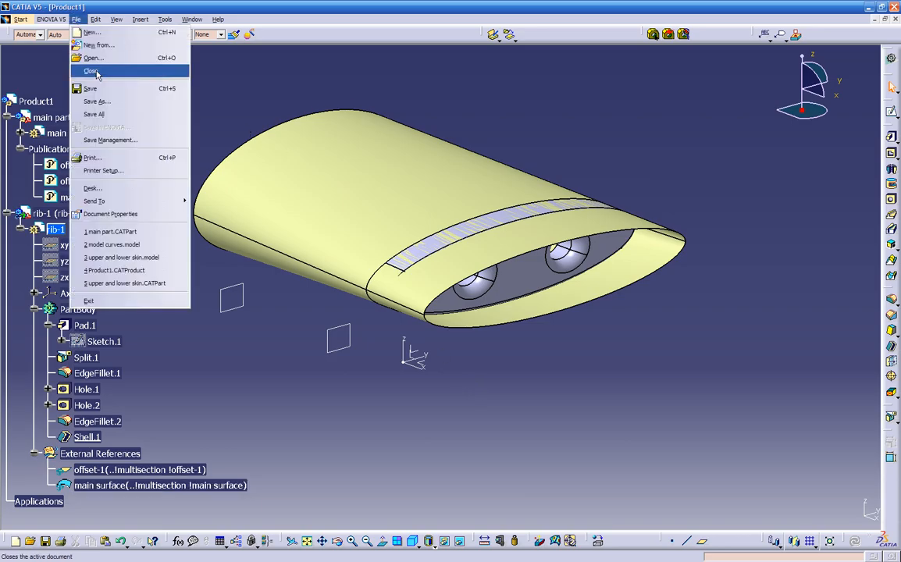
left_click(127, 142)
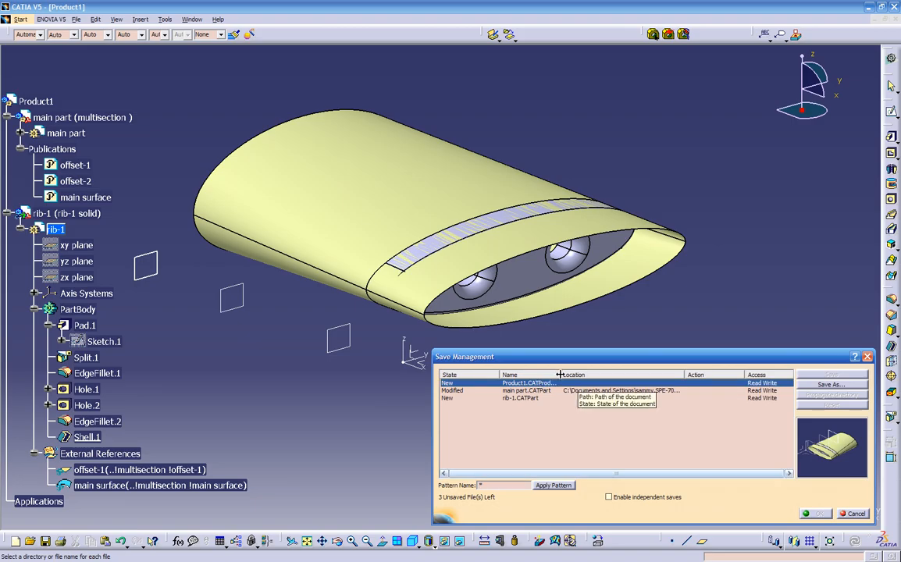
left_click_drag(559, 375, 584, 375)
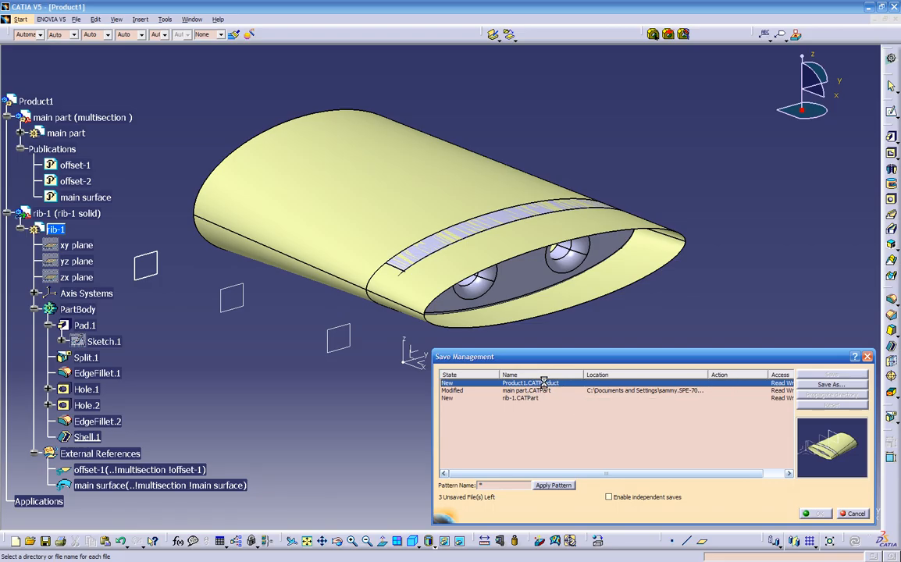
left_click(809, 385)
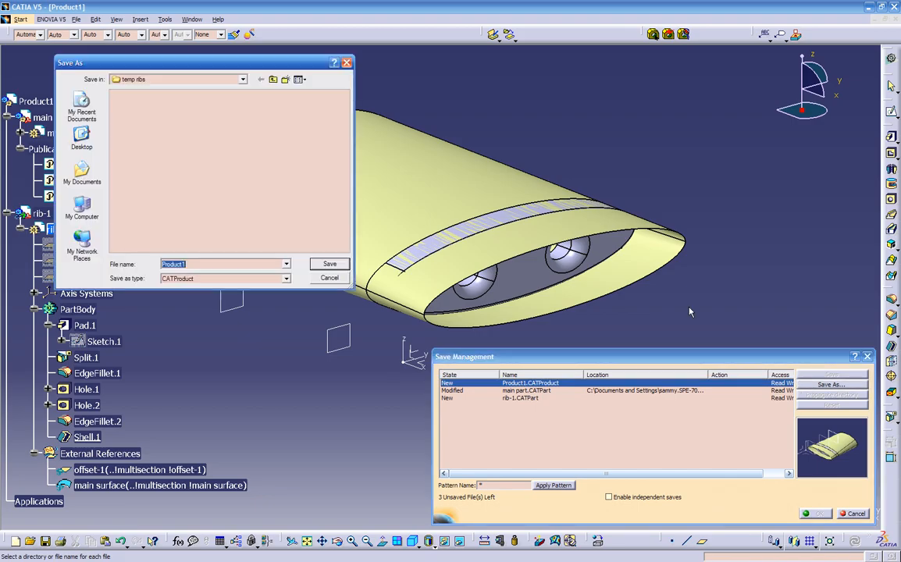
left_click(199, 265)
left_click(328, 266)
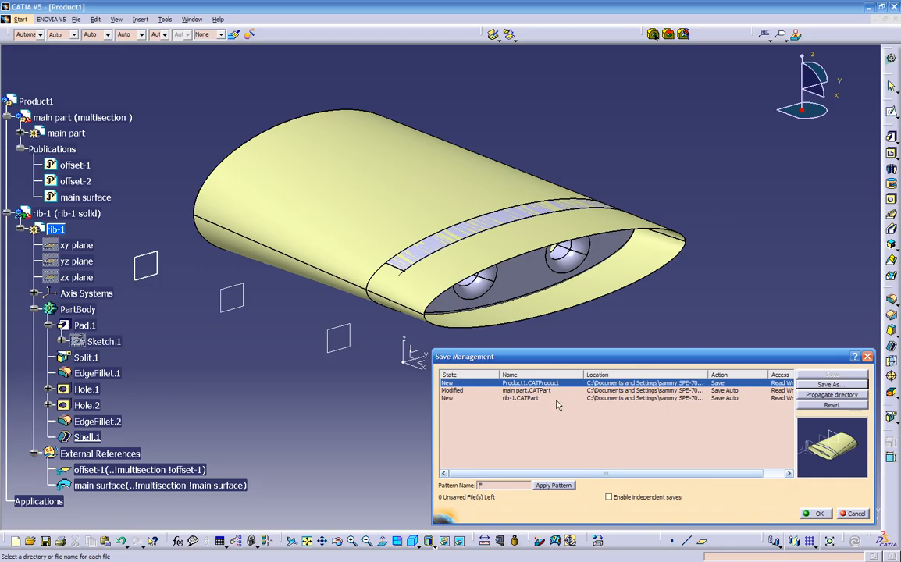
Step: Set rib-1 to save as a CATPart in the temp ribs folder and save all listed files
mouse_move(709, 375)
left_mouse_down()
mouse_move(789, 373)
mouse_move(717, 375)
left_mouse_up()
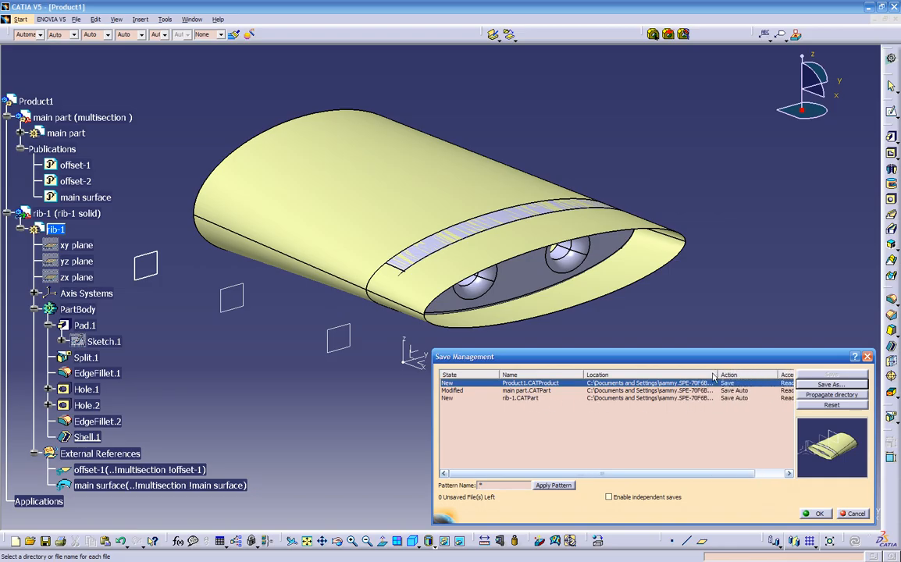
left_click(528, 398)
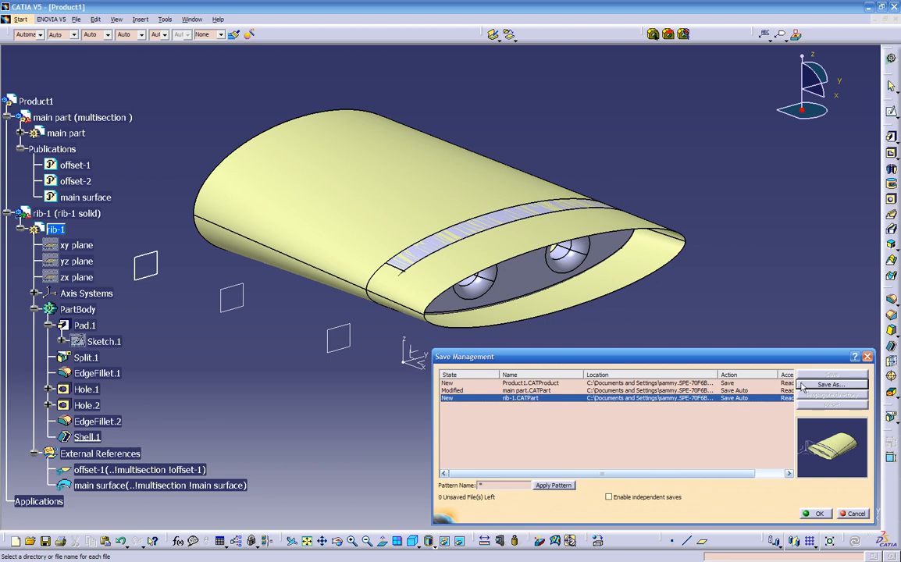
left_click(832, 385)
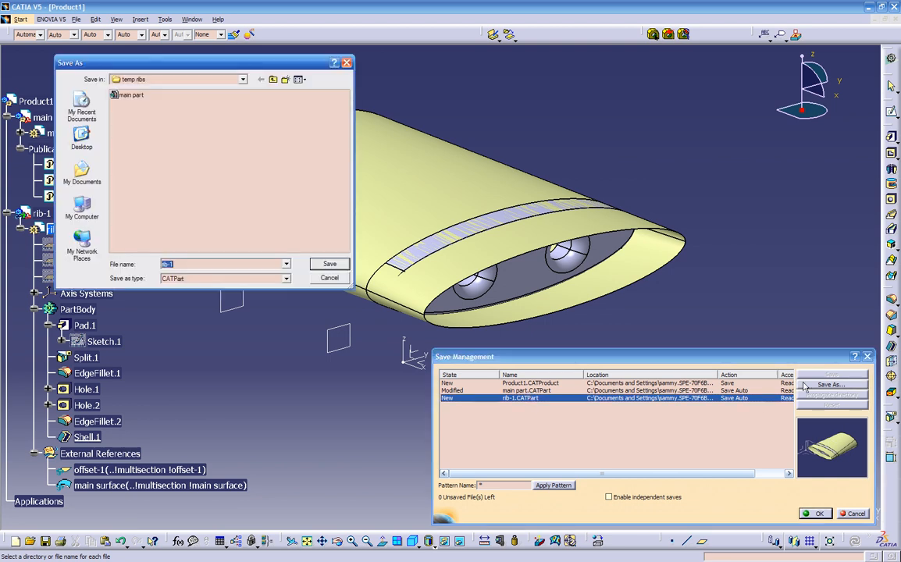
left_click(138, 82)
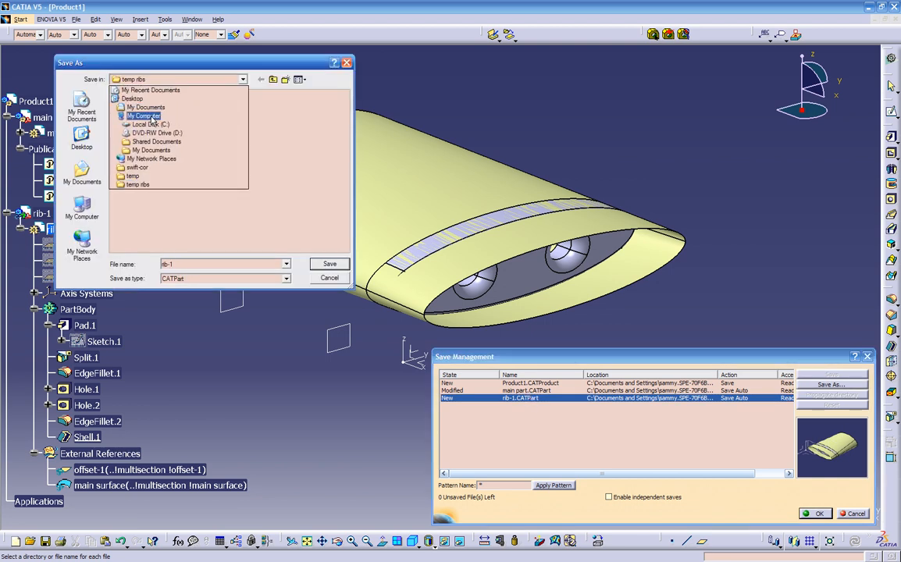
left_click(138, 185)
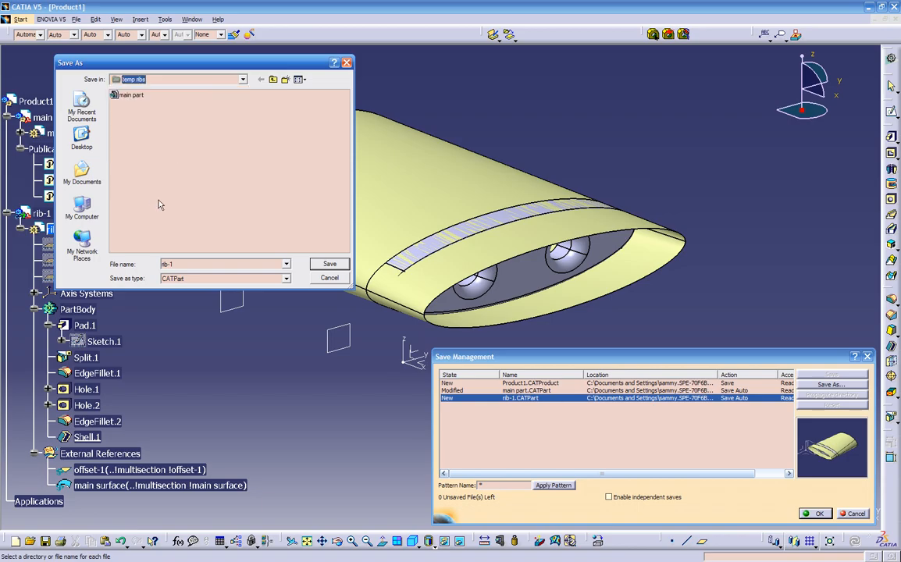
left_click(328, 265)
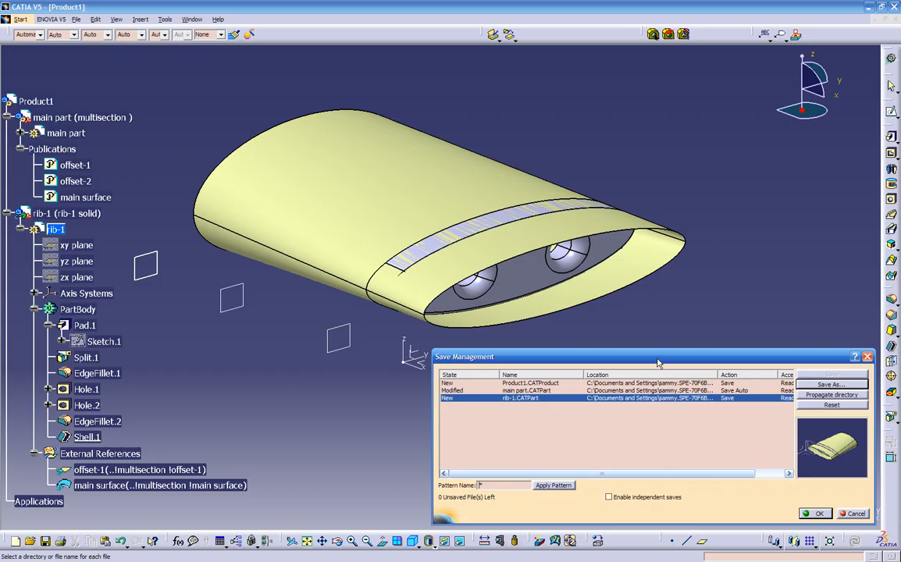
left_click_drag(594, 356, 461, 347)
left_click_drag(622, 368, 548, 367)
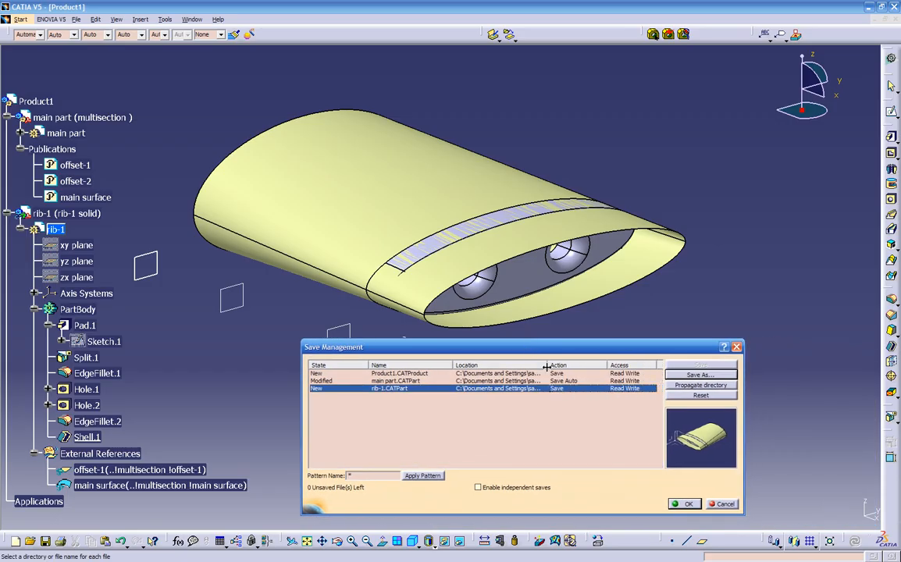
left_click(685, 504)
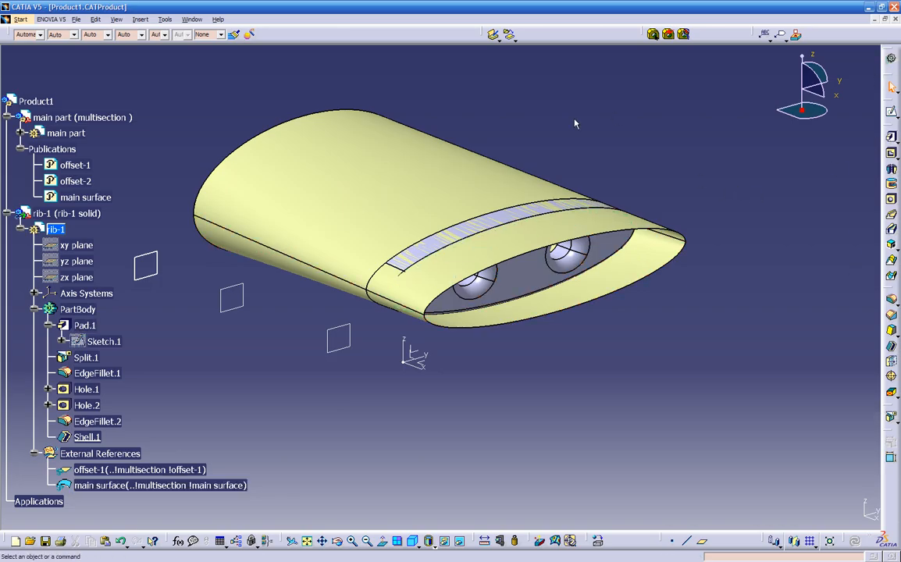
Step: Activate the top-level Product1 assembly and collapse rib-1's PartBody and External References branches
middle_click_drag(571, 127, 508, 127)
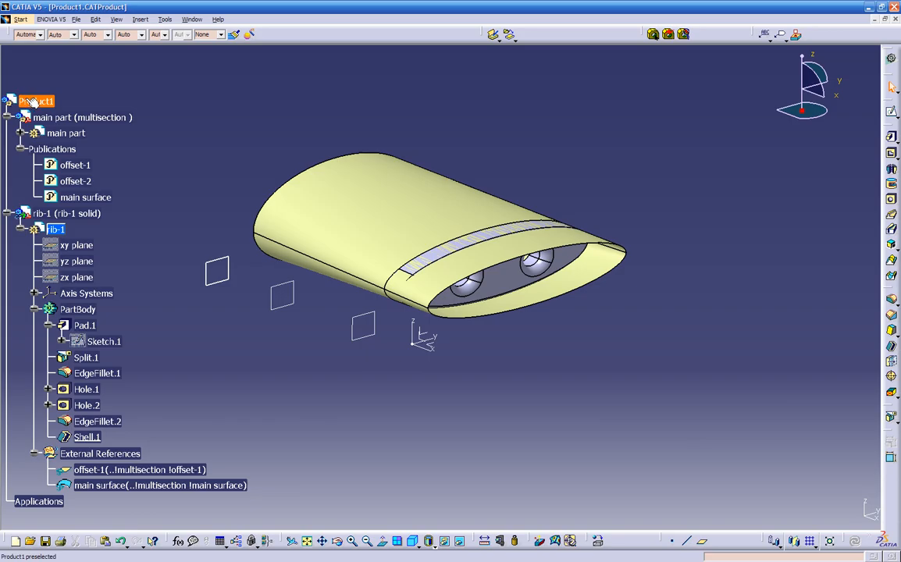
double_click(46, 102)
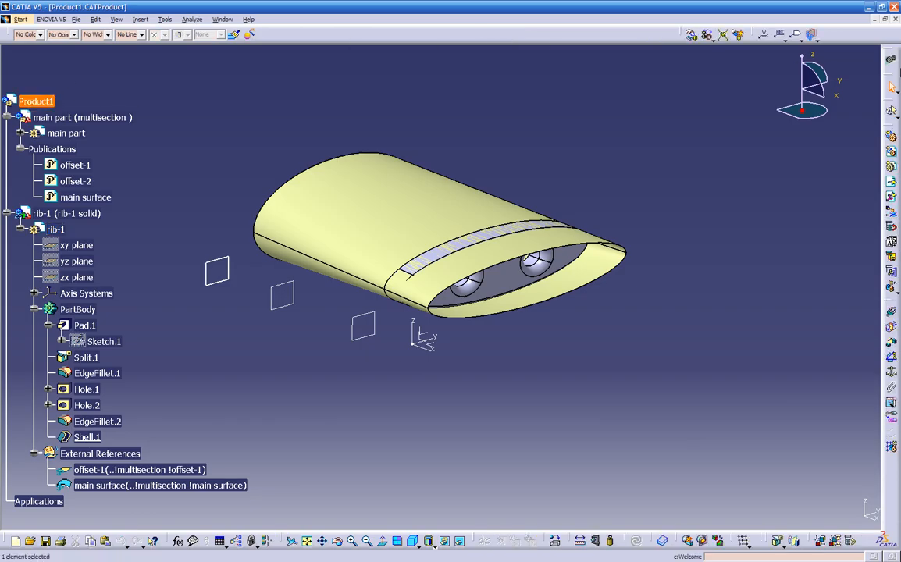
middle_click_drag(284, 403, 301, 388)
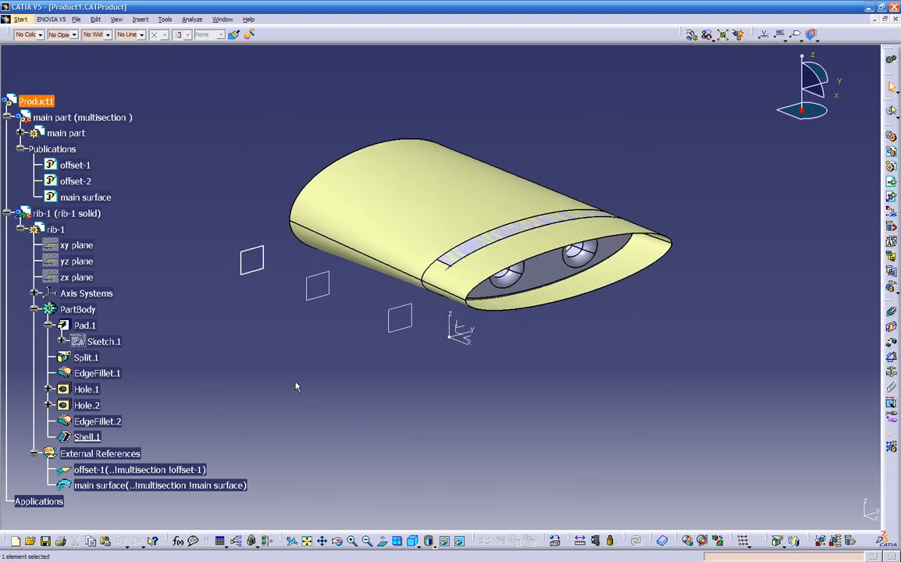
left_click(35, 309)
left_click(35, 326)
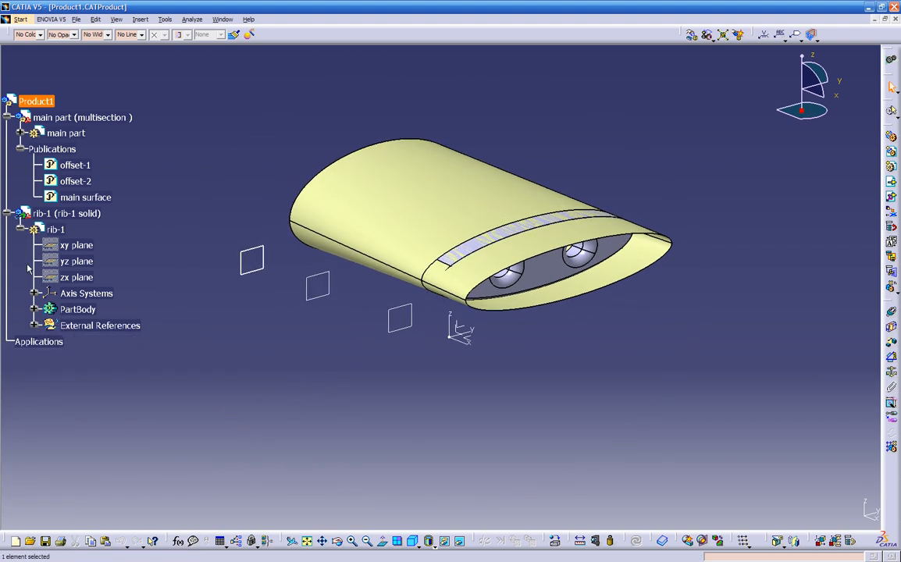
Step: Copy the rib-1 component, paste it into Product1 with the Break Link format, and expand the pasted copy's tree
right_click(89, 216)
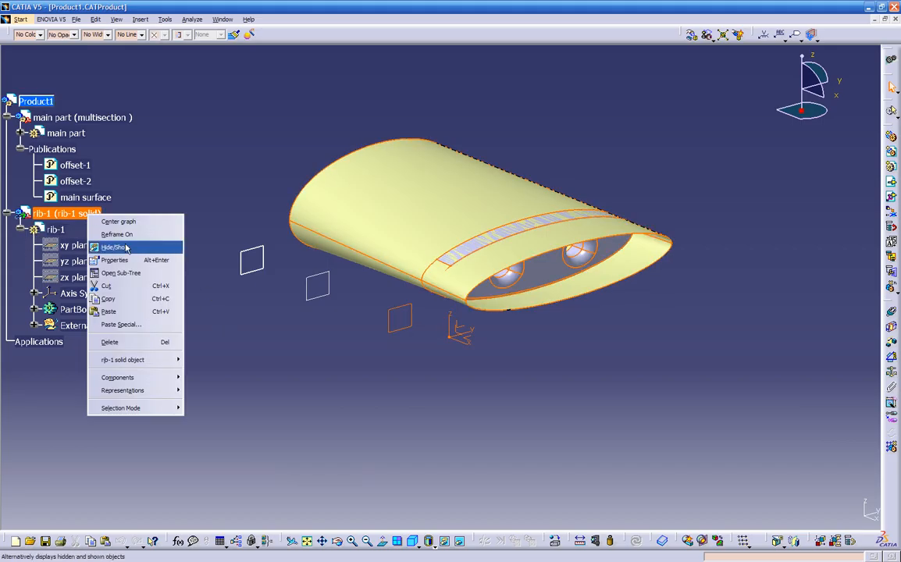
left_click(119, 300)
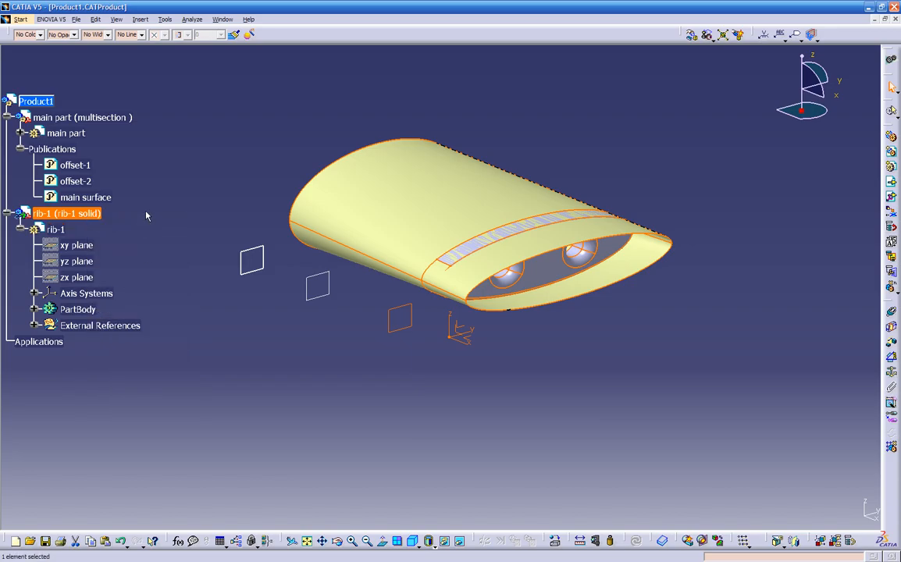
right_click(47, 100)
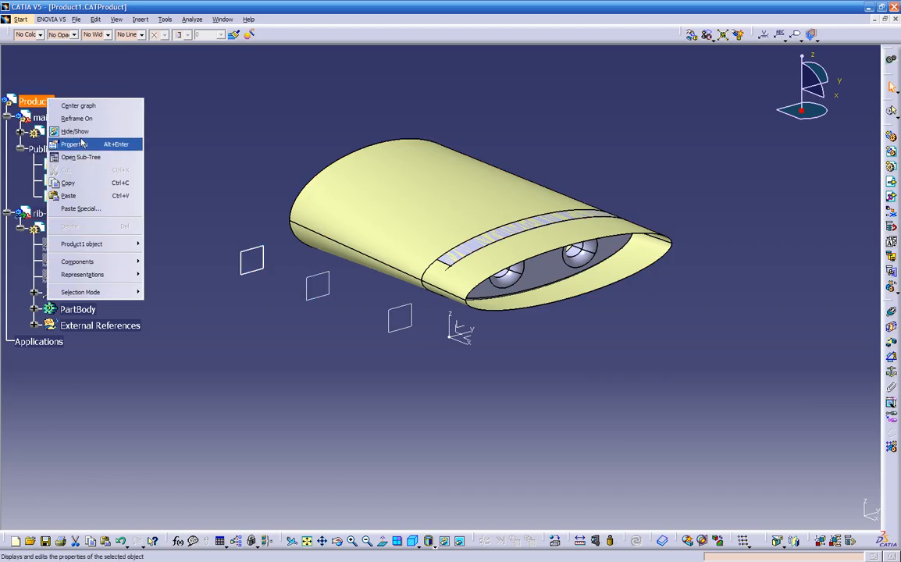
left_click(78, 208)
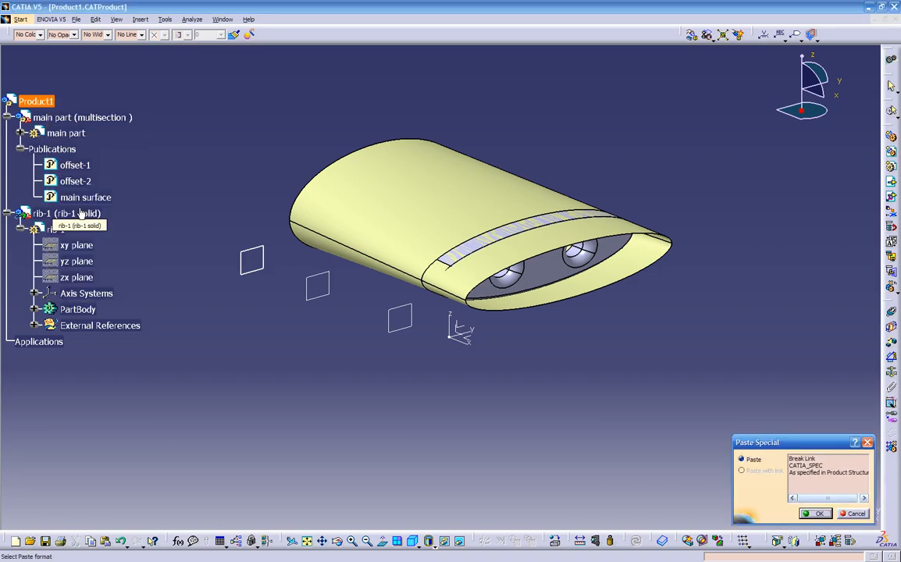
left_click(798, 459)
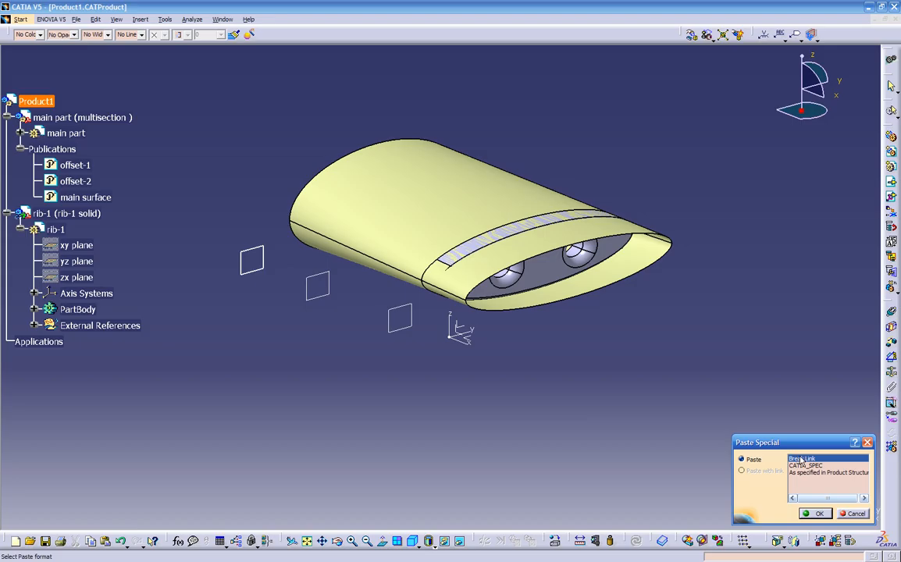
left_click(814, 514)
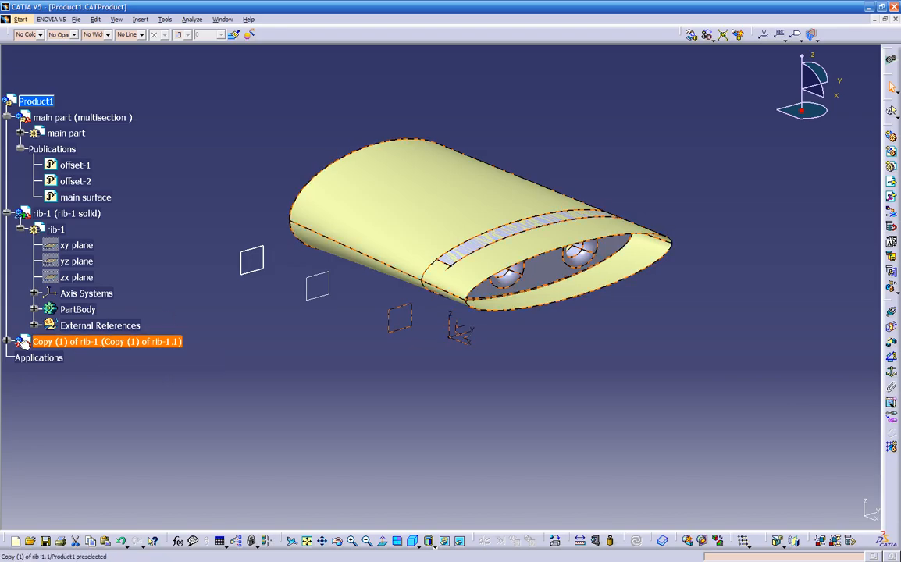
left_click(7, 342)
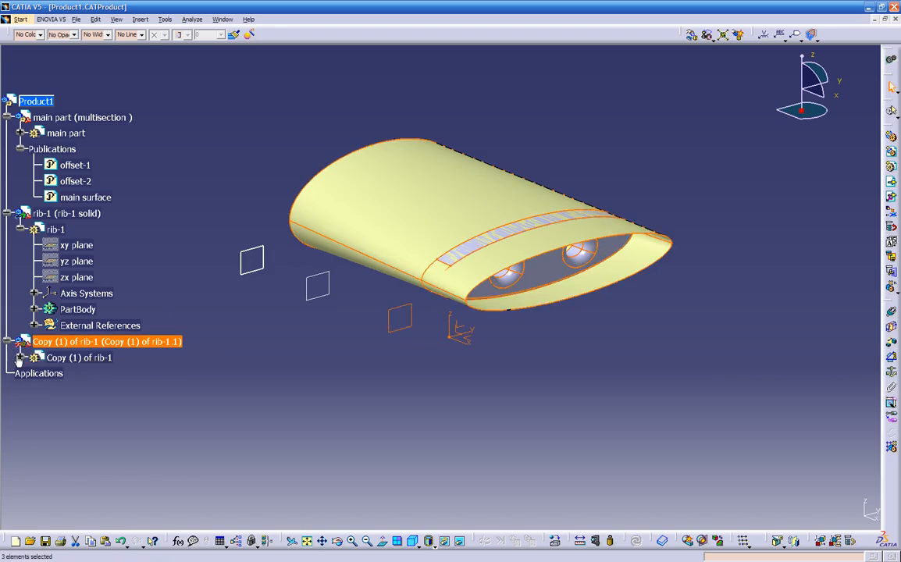
left_click(21, 357)
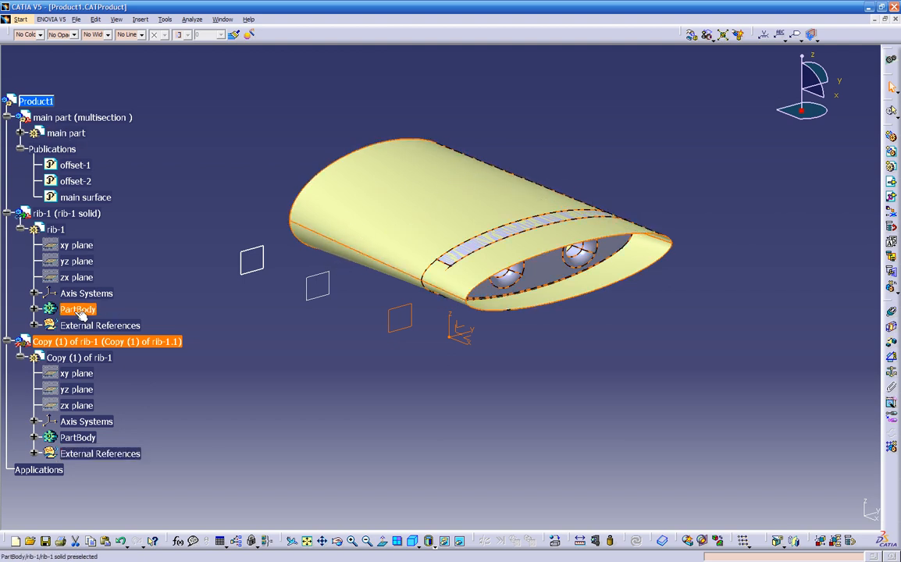
right_click(100, 344)
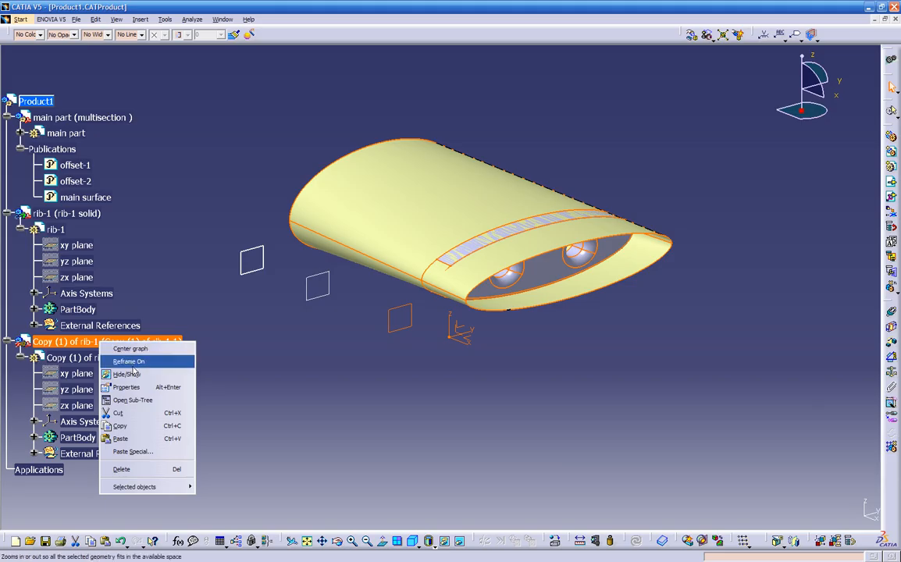
mouse_move(132, 489)
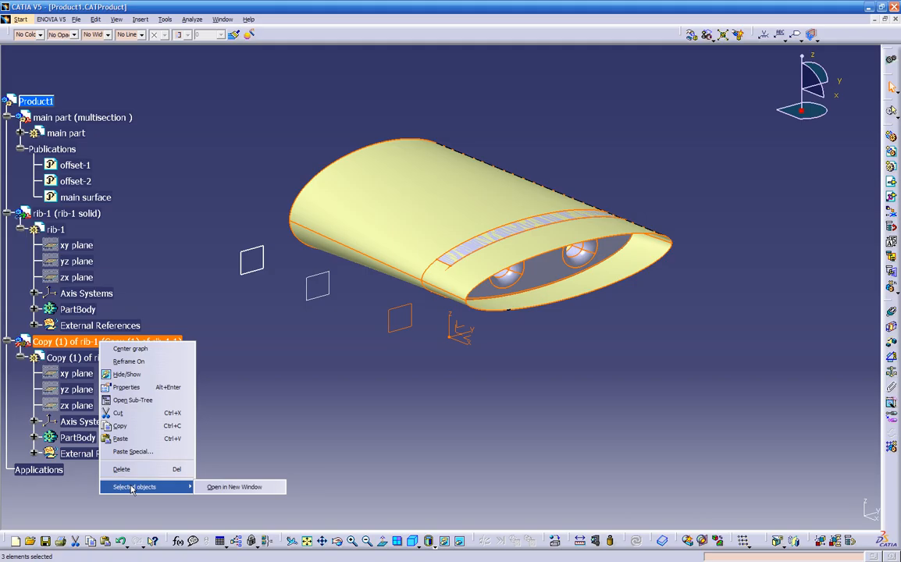
left_click(235, 412)
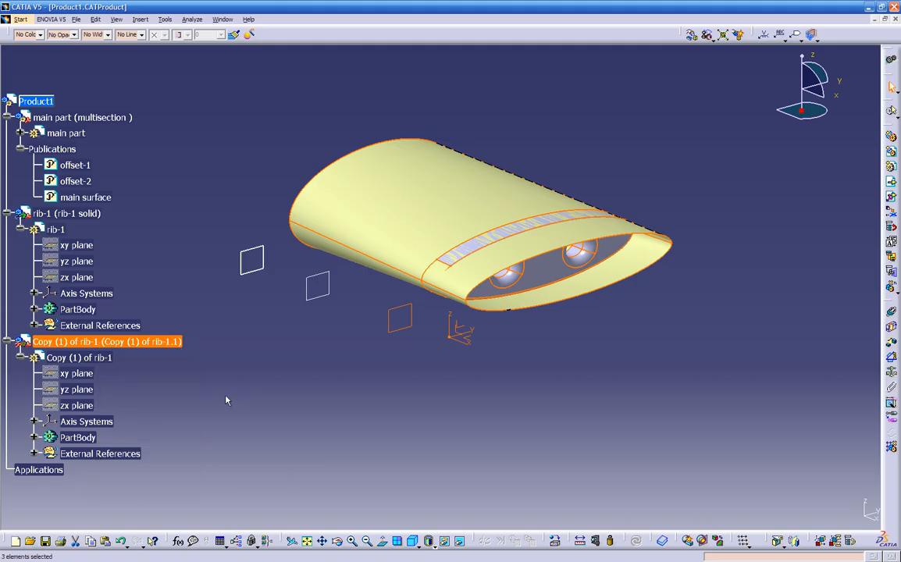
left_click(35, 101)
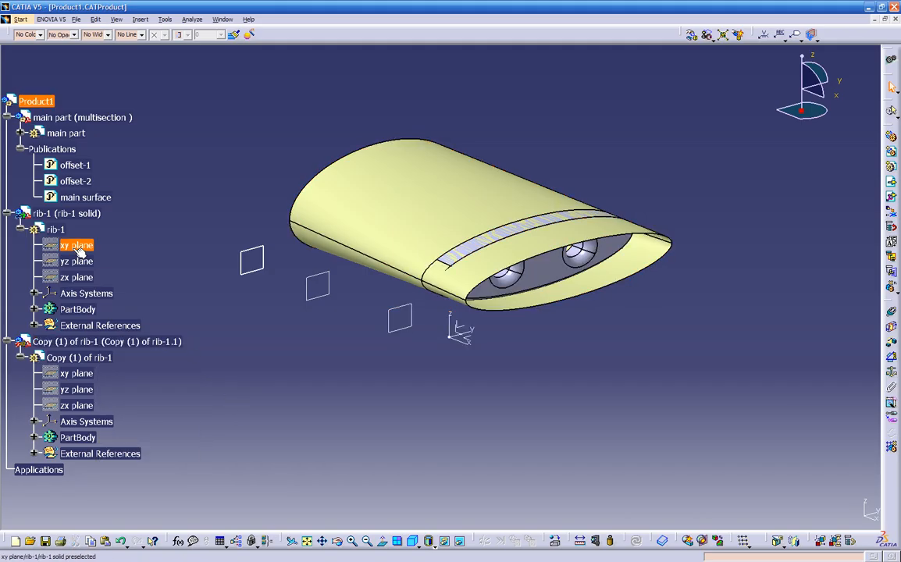
right_click(84, 341)
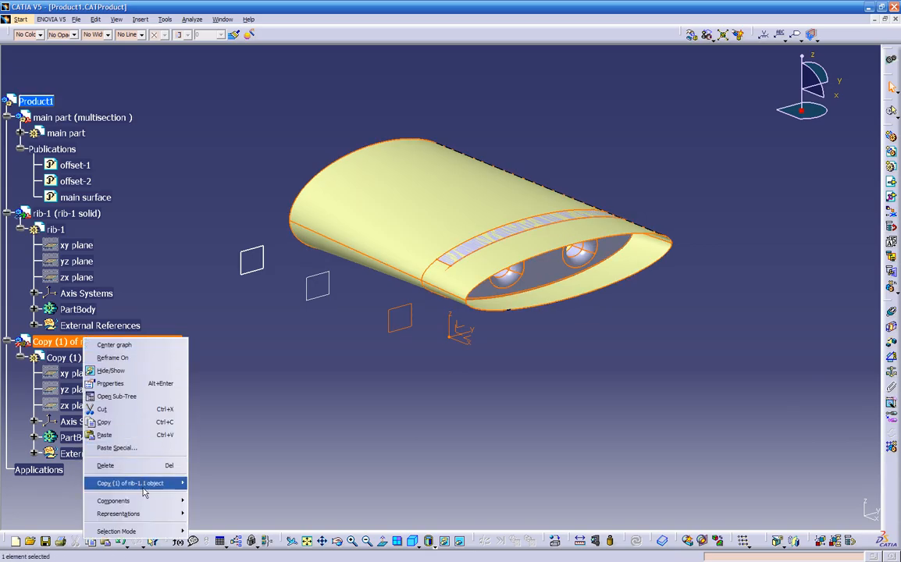
mouse_move(144, 503)
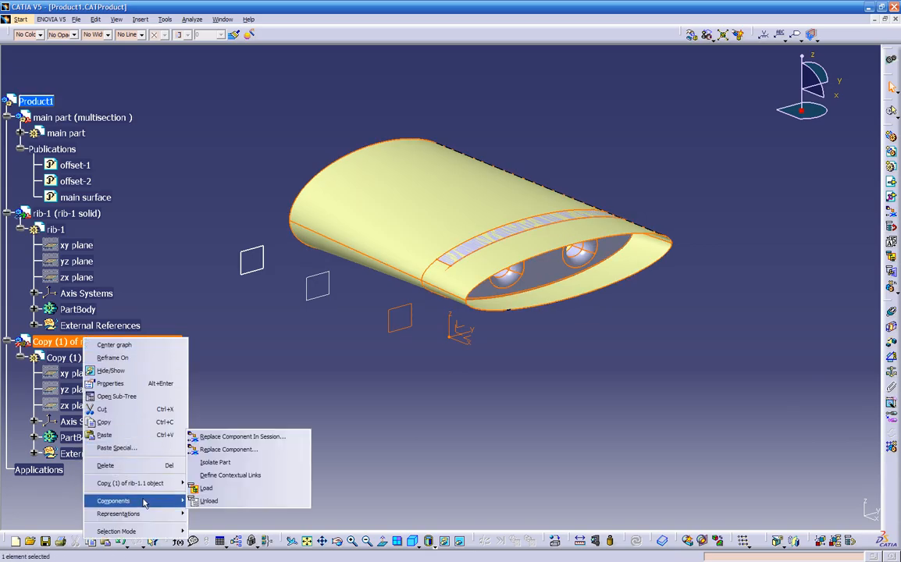
left_click(221, 382)
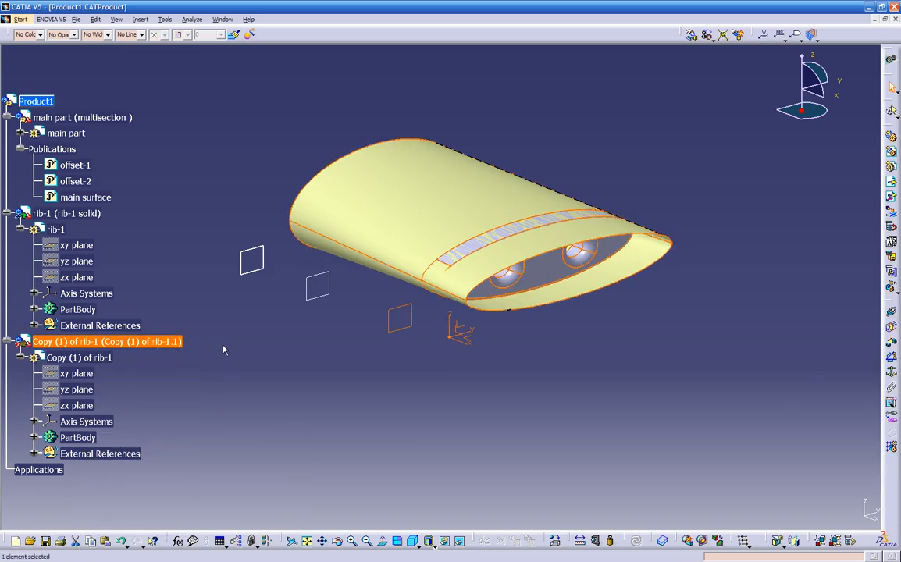
left_click(168, 160)
left_click(60, 106)
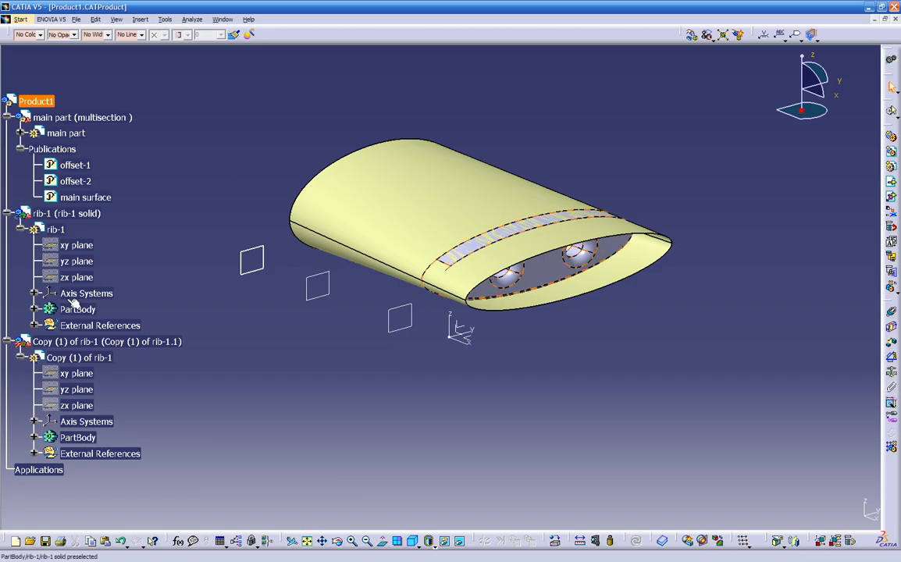
Step: Redefine the contextual links of the copied rib, replacing its offset-1 reference with the published offset-2 plane
right_click(70, 342)
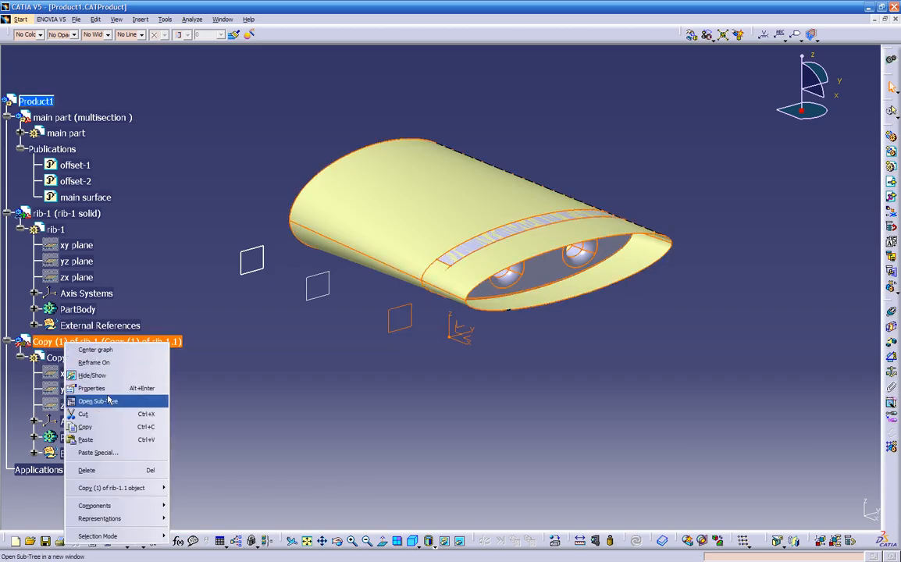
mouse_move(125, 510)
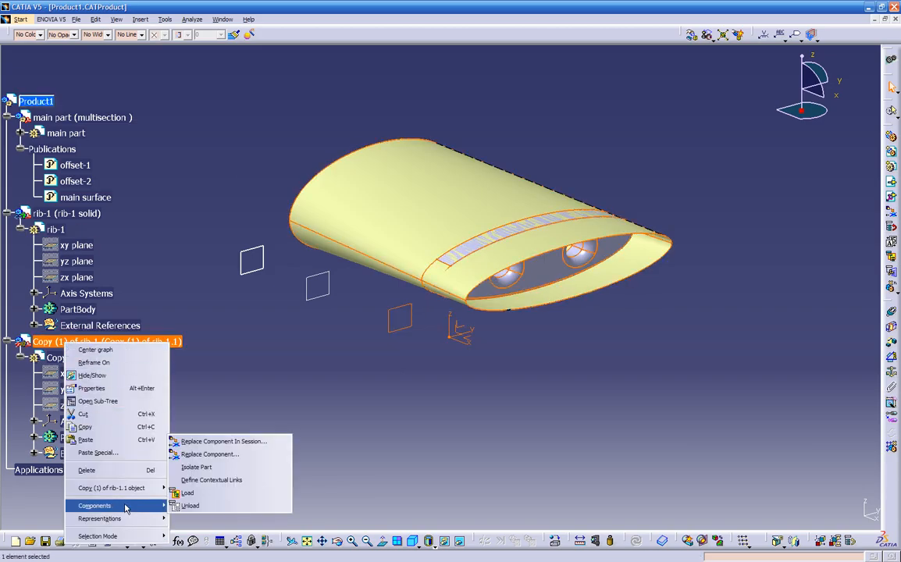
left_click(209, 482)
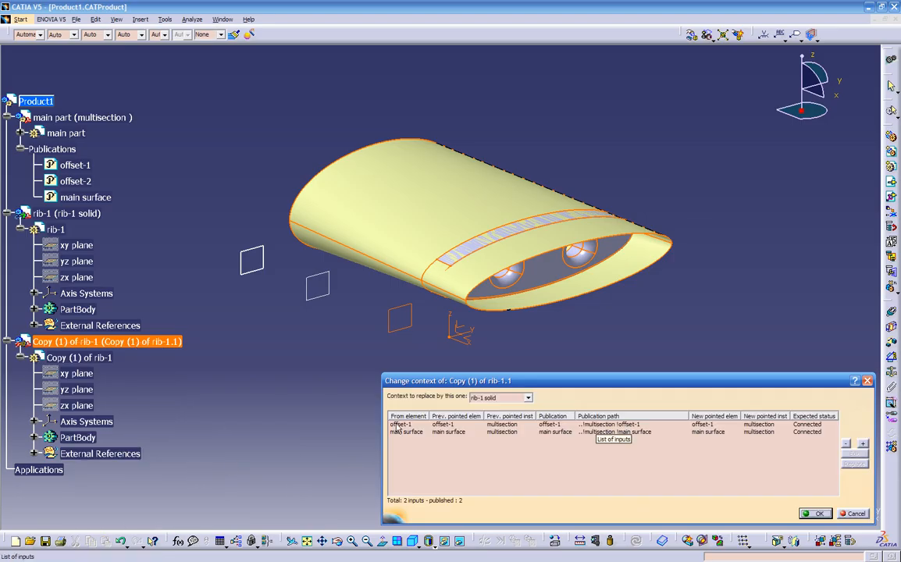
left_click(398, 426)
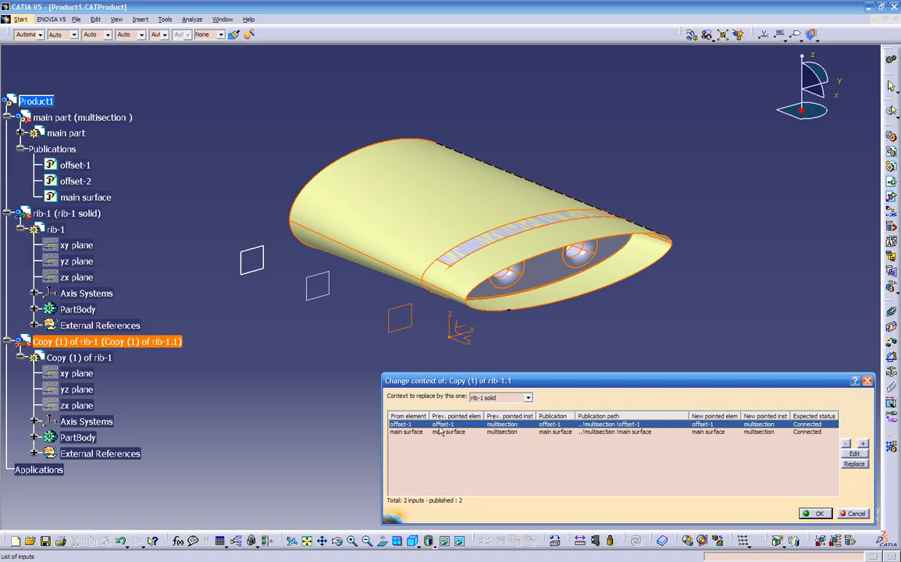
left_click(853, 465)
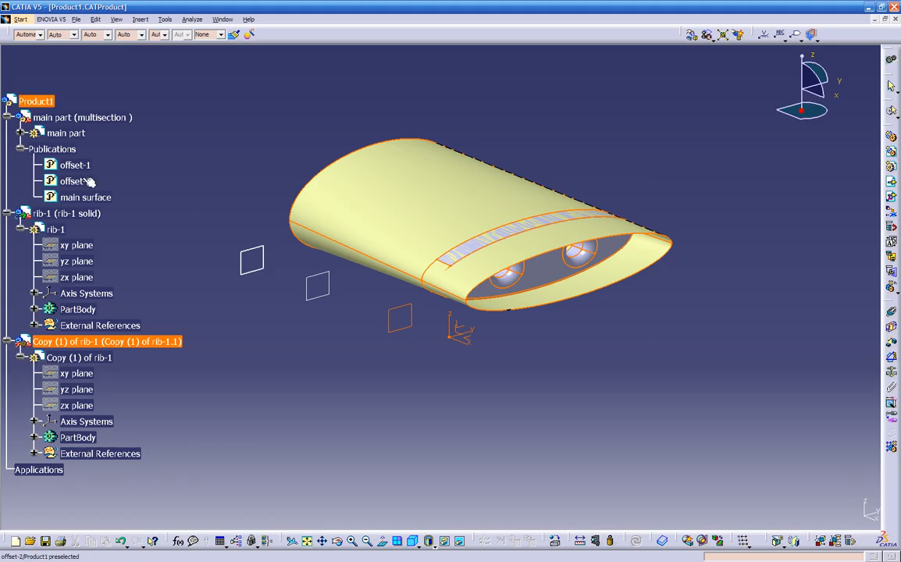
left_click(81, 184)
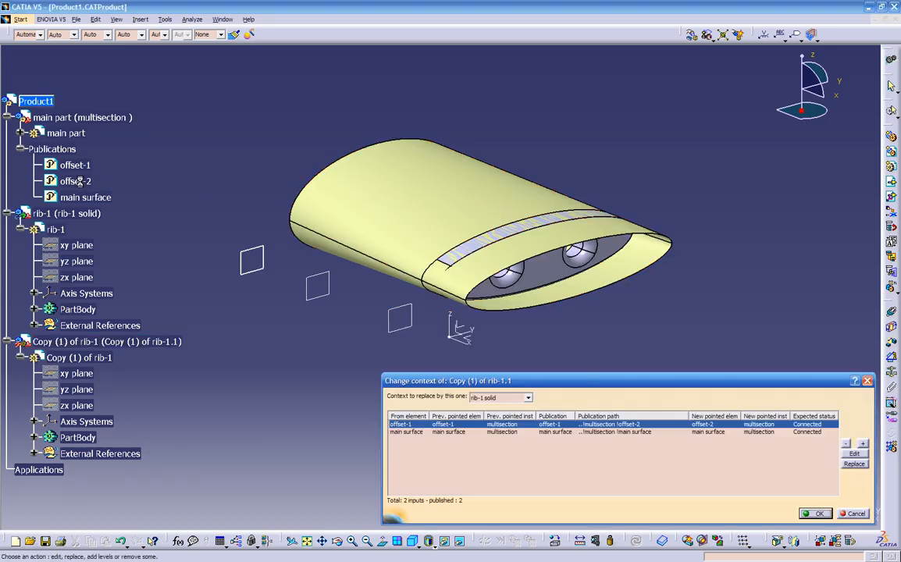
left_click(817, 514)
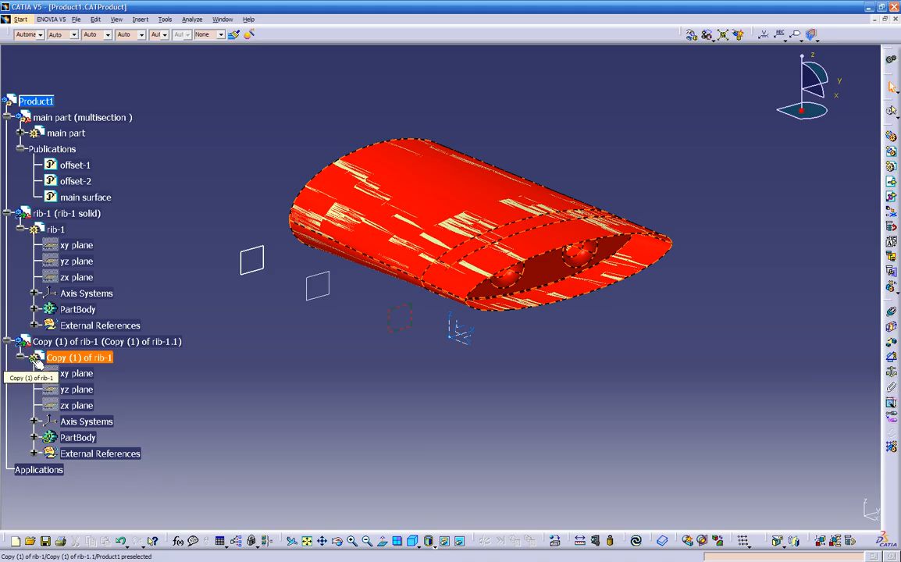
Step: Update the assembly so that the copied rib rebuilds from its relinked offset-2 plane
left_click(109, 341)
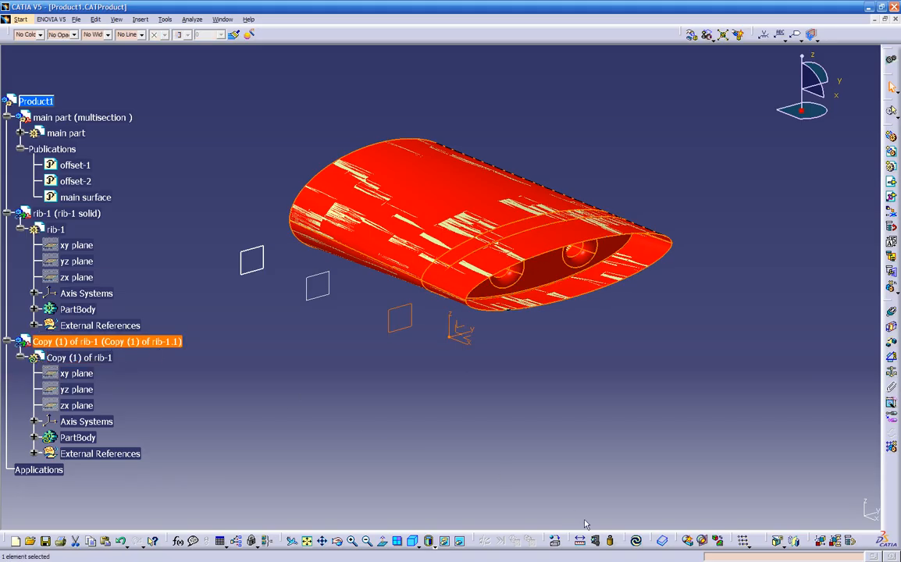
left_click(635, 542)
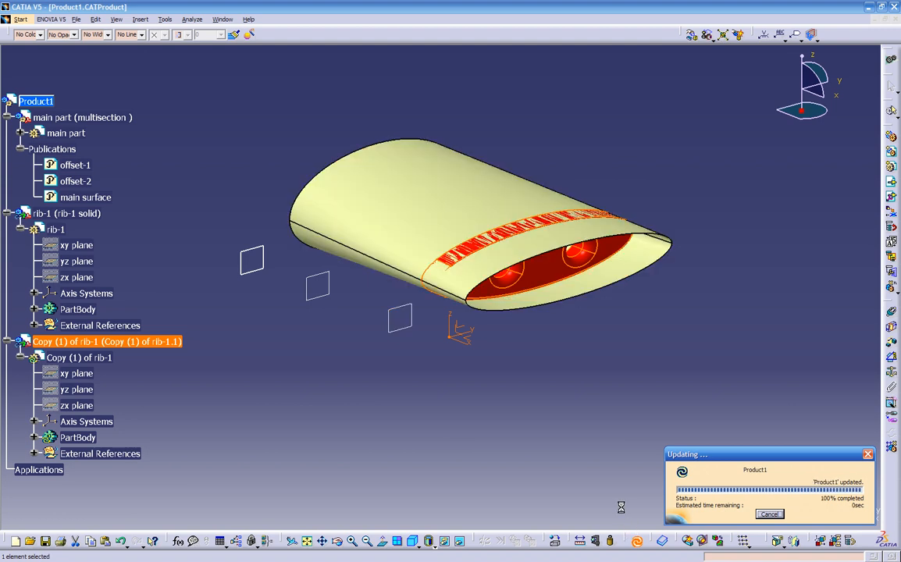
left_click(466, 426)
middle_click_drag(432, 417, 438, 344)
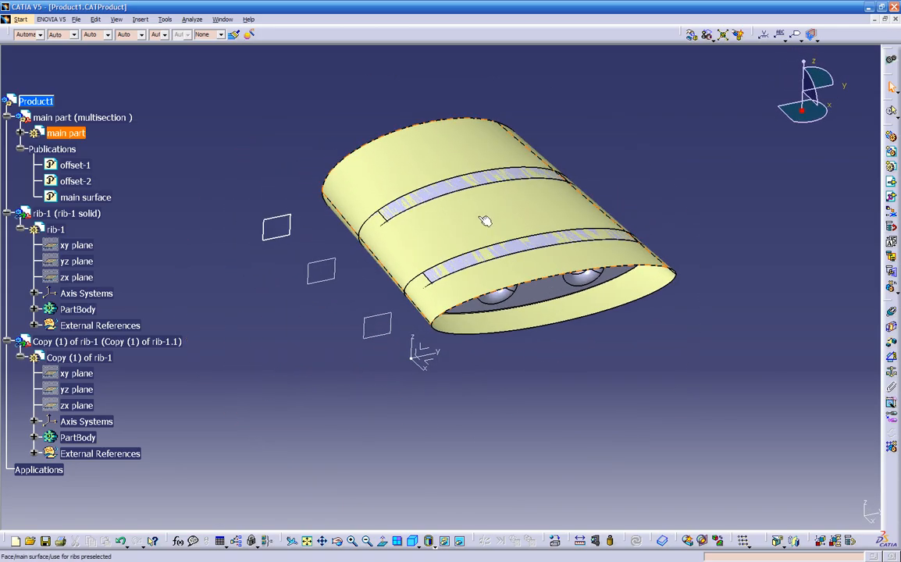
Step: Hide the main part's outer surface and try to hide rib-1's External References
right_click(478, 221)
left_click(495, 232)
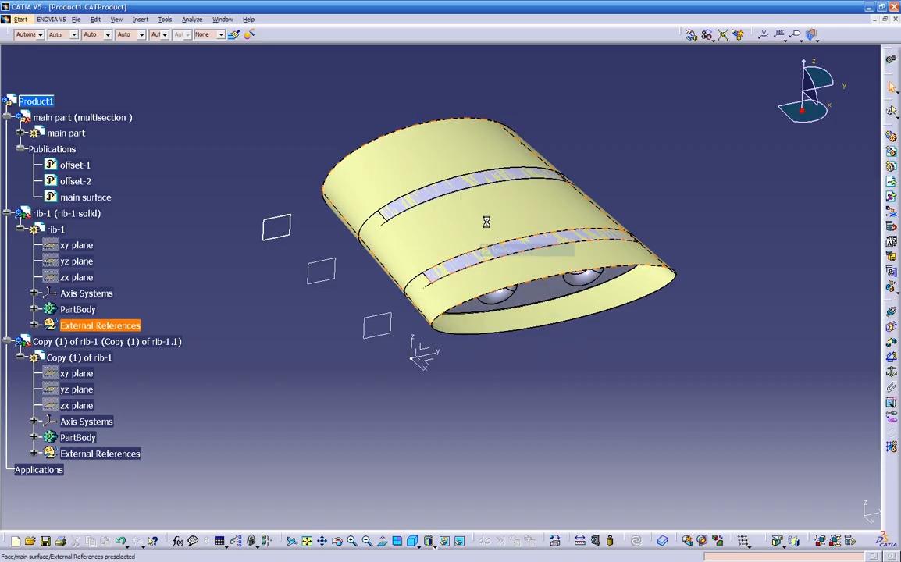
right_click(482, 215)
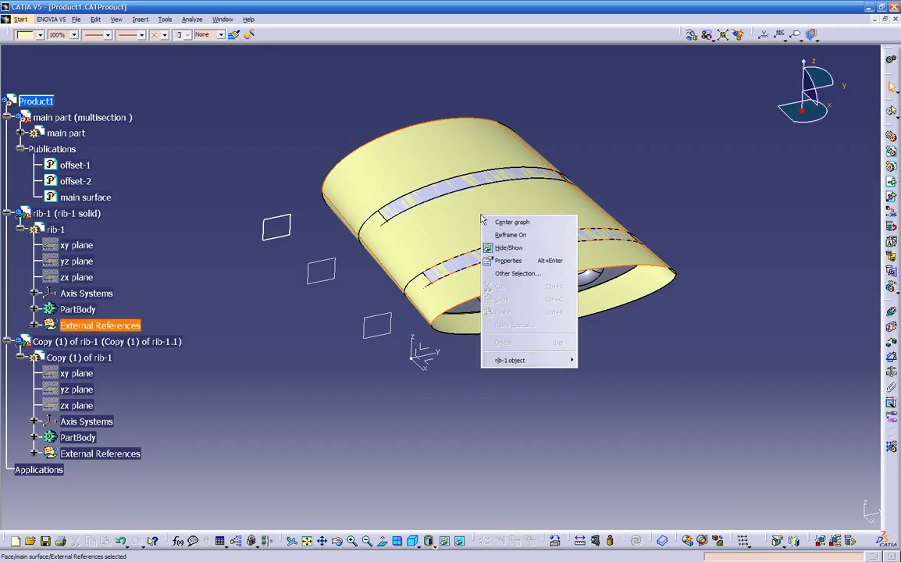
left_click(89, 325)
right_click(91, 328)
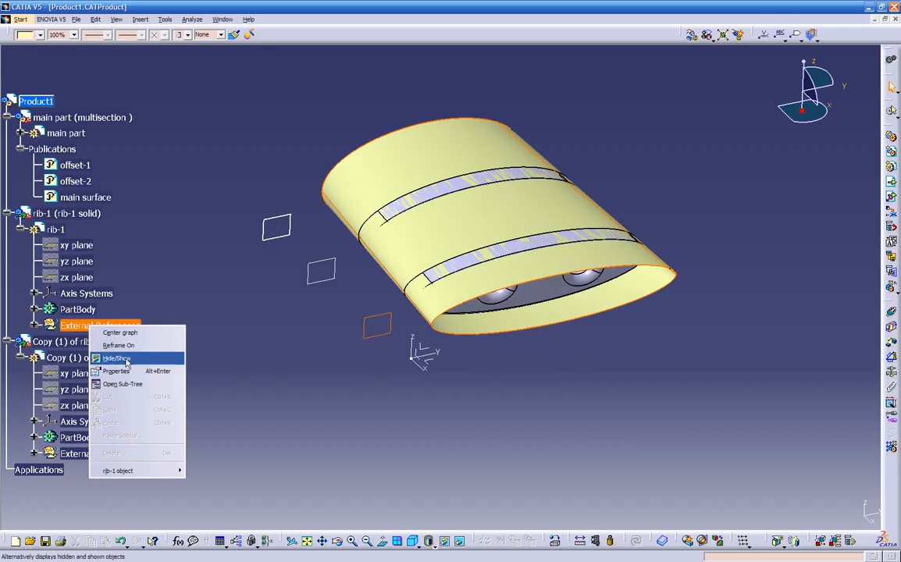
left_click(117, 359)
middle_click_drag(316, 362, 390, 316)
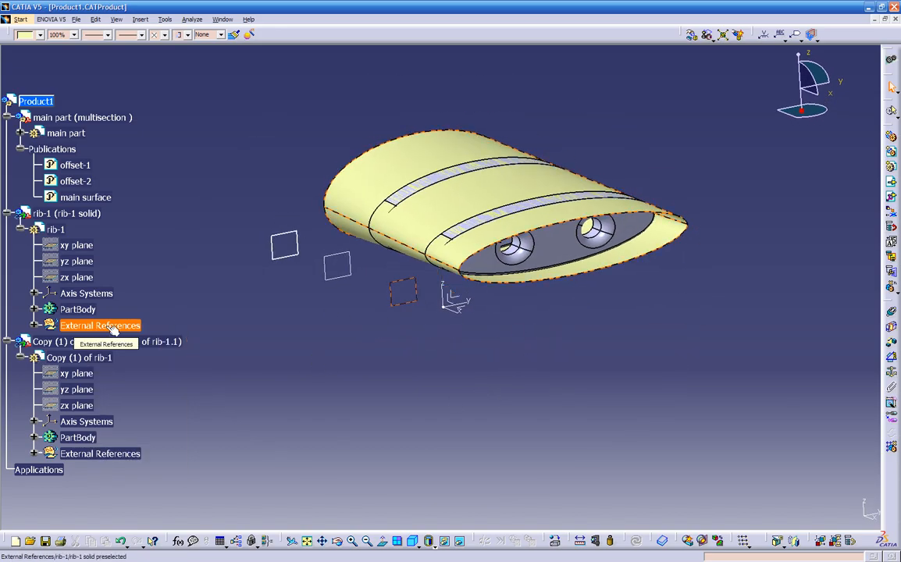
Step: Locate the surface still covering the ribs, hide the copied rib's External References, and collapse that branch
right_click(441, 157)
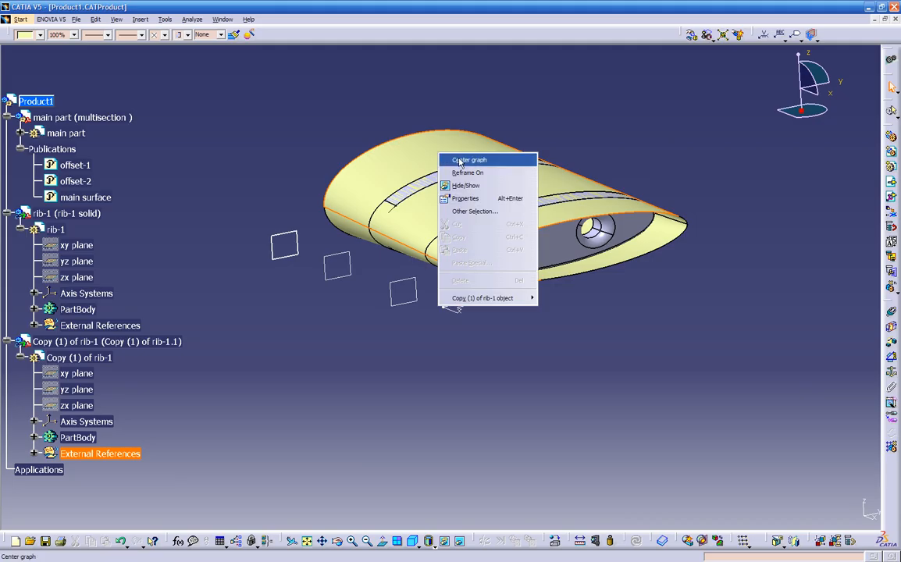
left_click(468, 160)
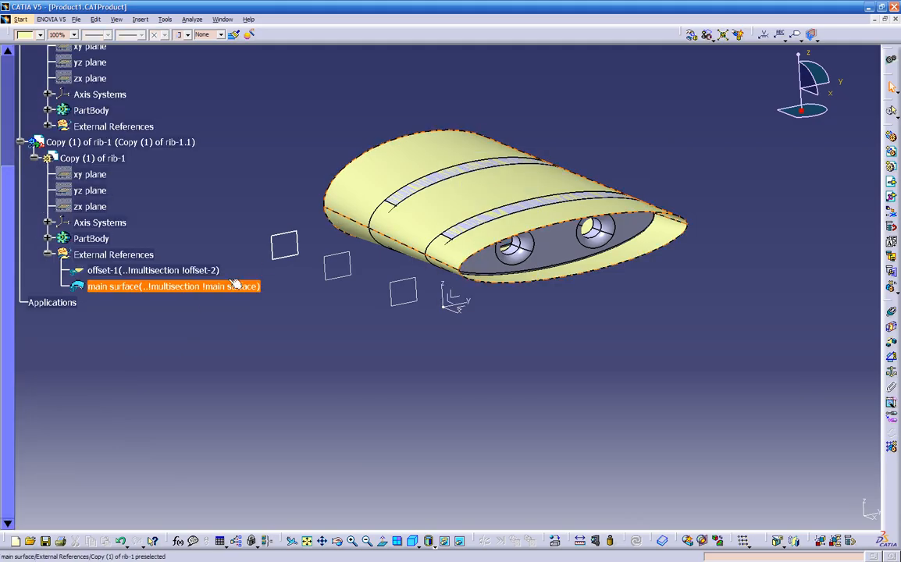
right_click(397, 159)
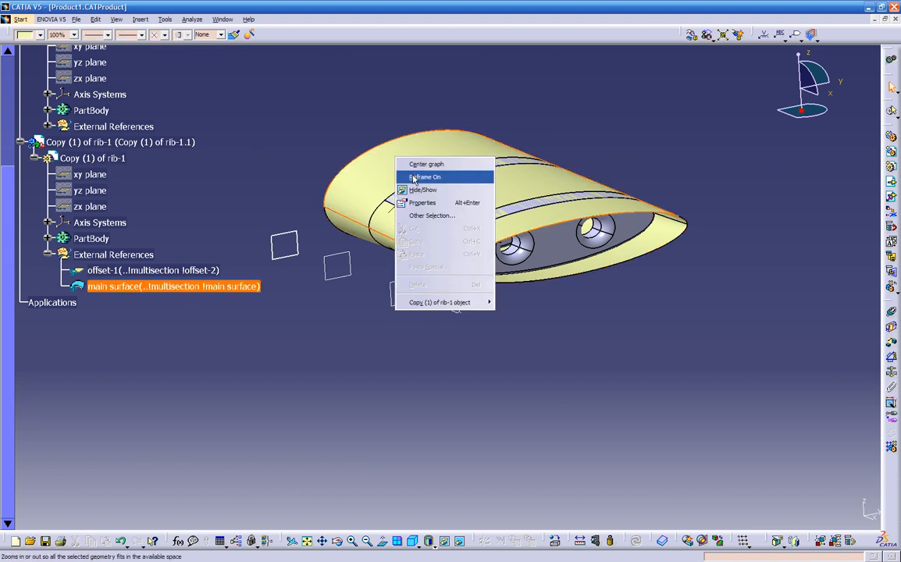
left_click(426, 164)
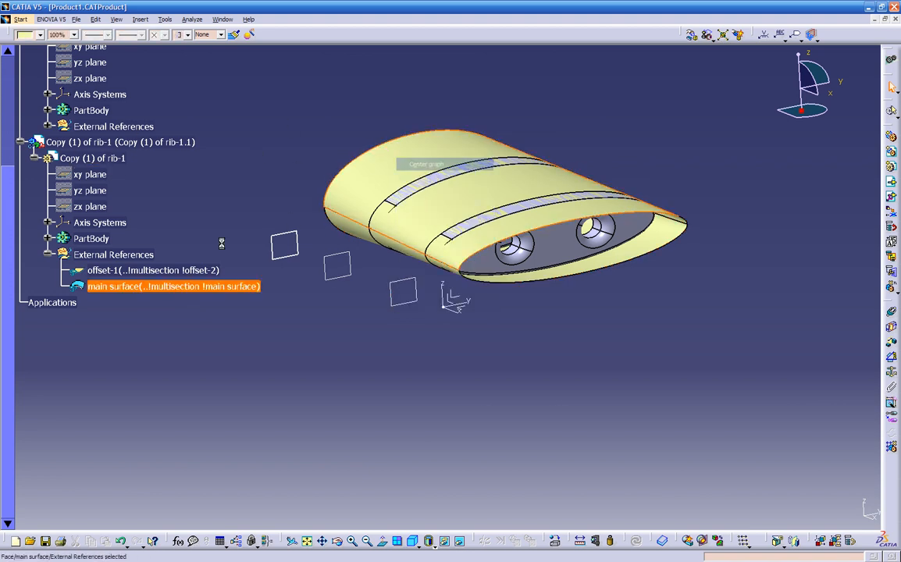
right_click(126, 258)
left_click(145, 308)
left_click(48, 256)
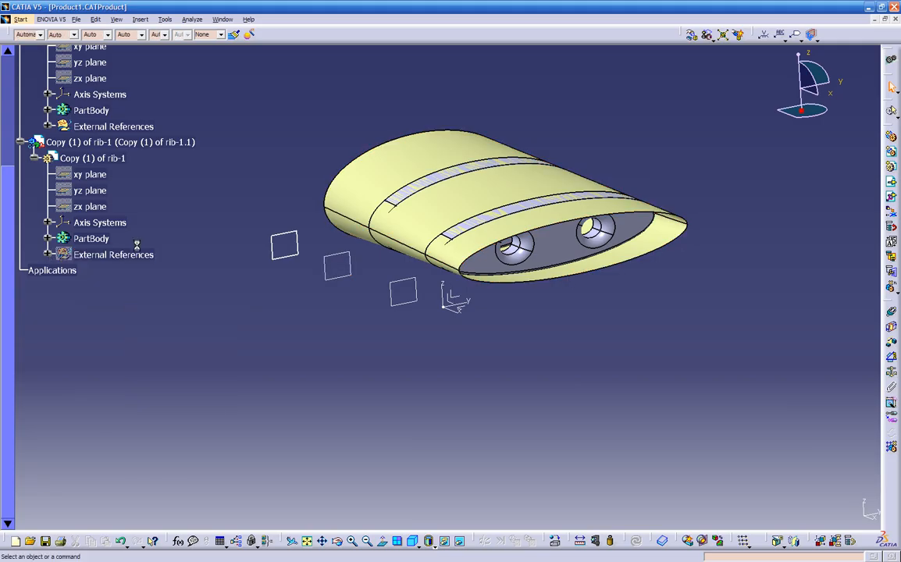
Step: Locate the remaining surface's owner, hide rib-1's External References, and collapse that branch
right_click(425, 156)
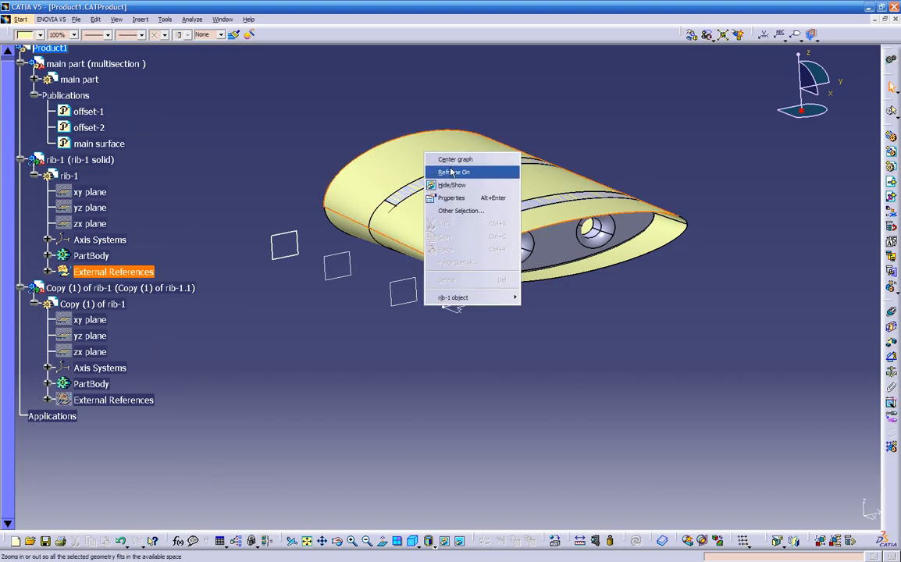
left_click(445, 159)
left_click(110, 255)
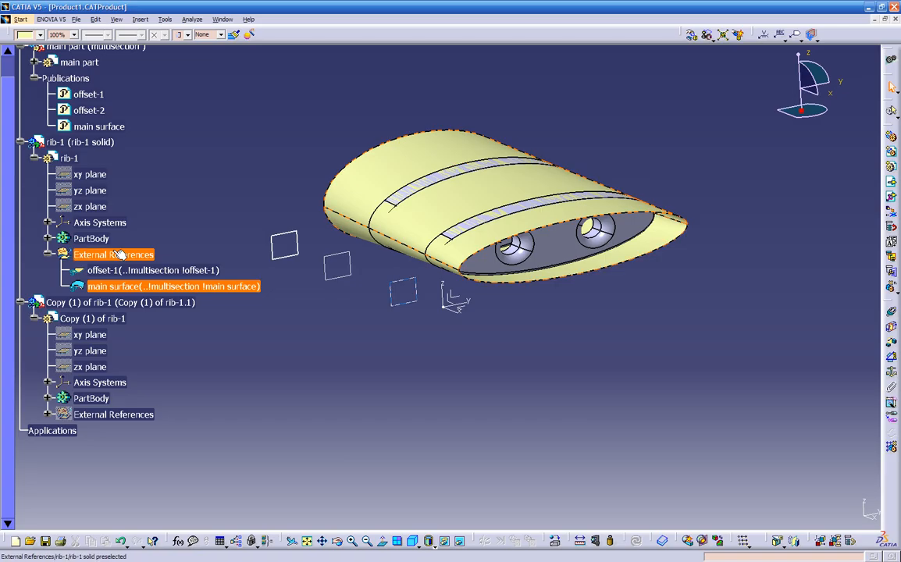
right_click(109, 255)
left_click(134, 283)
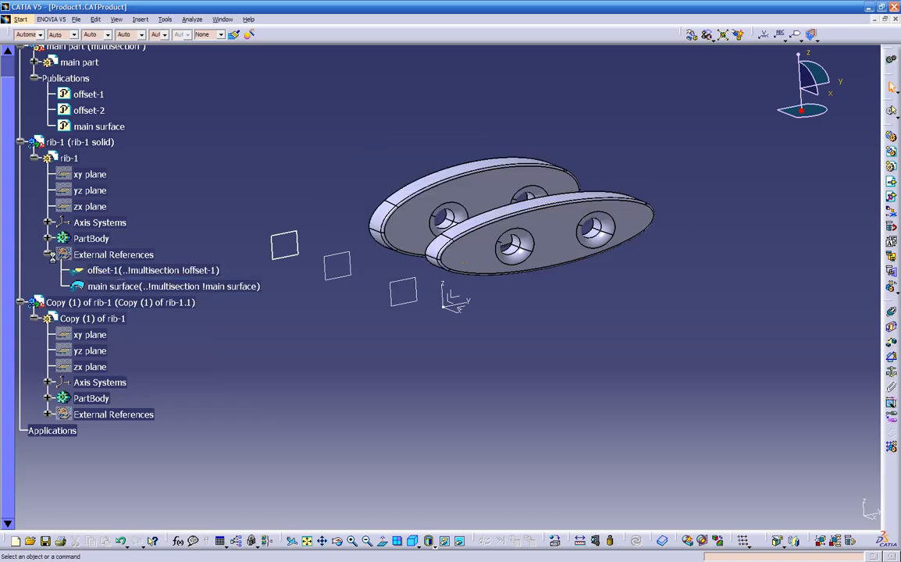
left_click(48, 255)
scroll(226, 330, "up", 1)
scroll(226, 330, "up", 1)
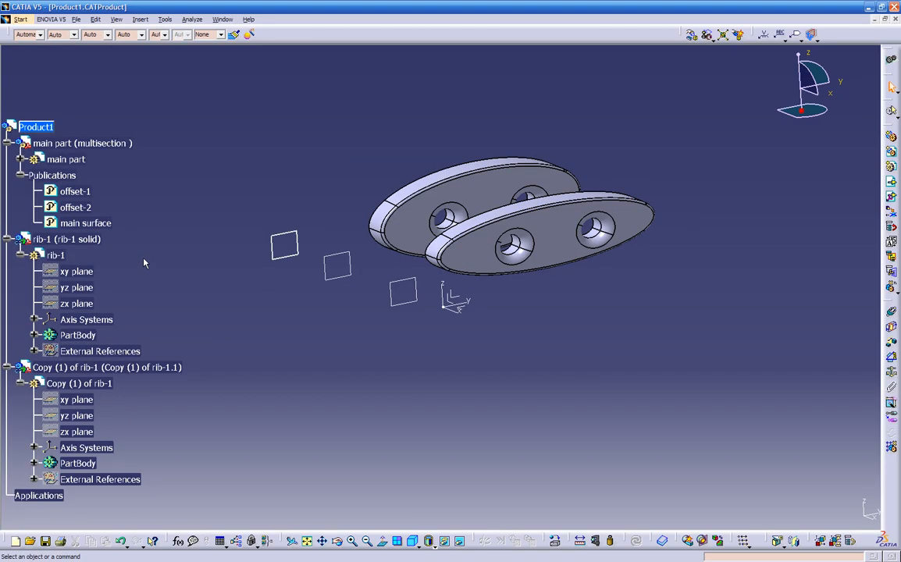
Step: Examine both ribs against their offset planes from several angles and check the contents of the main part
middle_click_drag(459, 468, 471, 354)
middle_click_drag(416, 298, 582, 184)
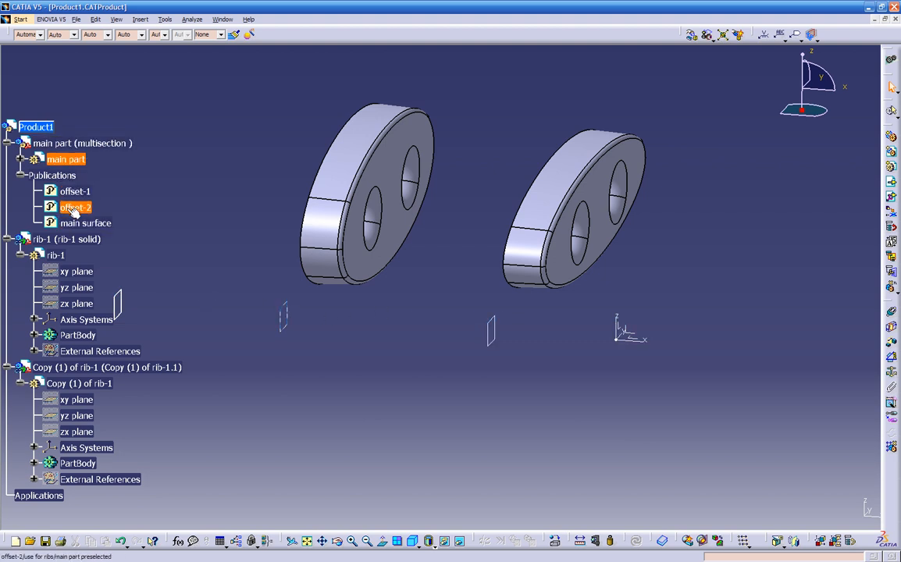
middle_click_drag(449, 308, 373, 329)
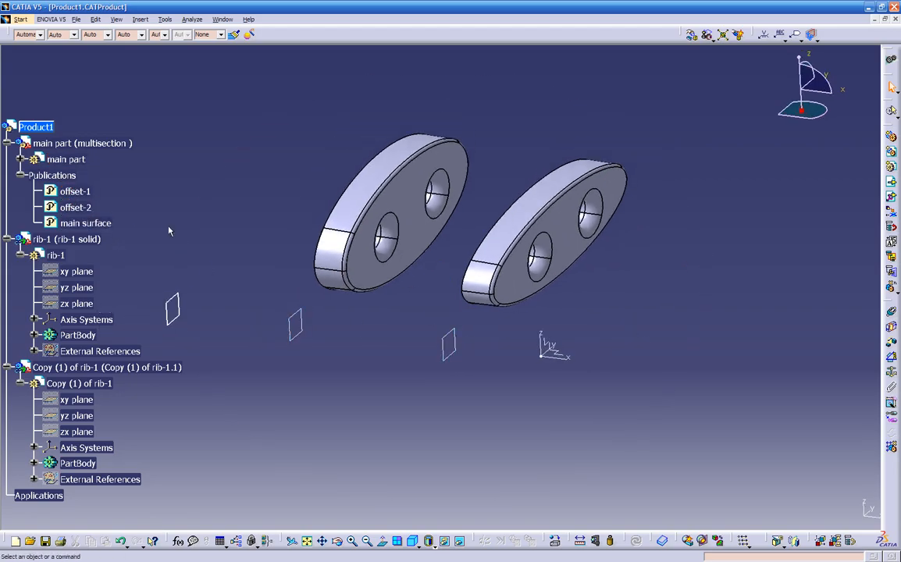
middle_click_drag(459, 258, 582, 390)
left_click(20, 159)
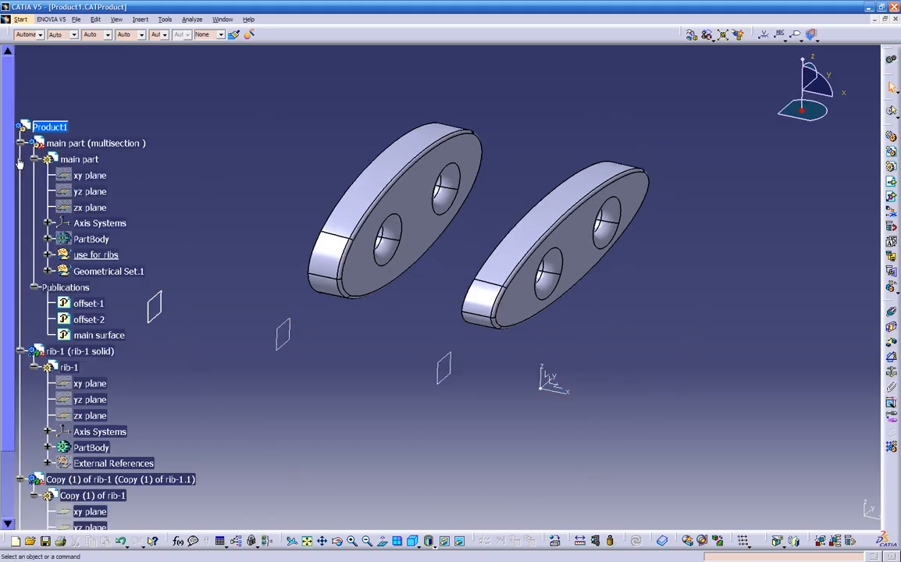
left_click(34, 159)
middle_click_drag(527, 366, 539, 413)
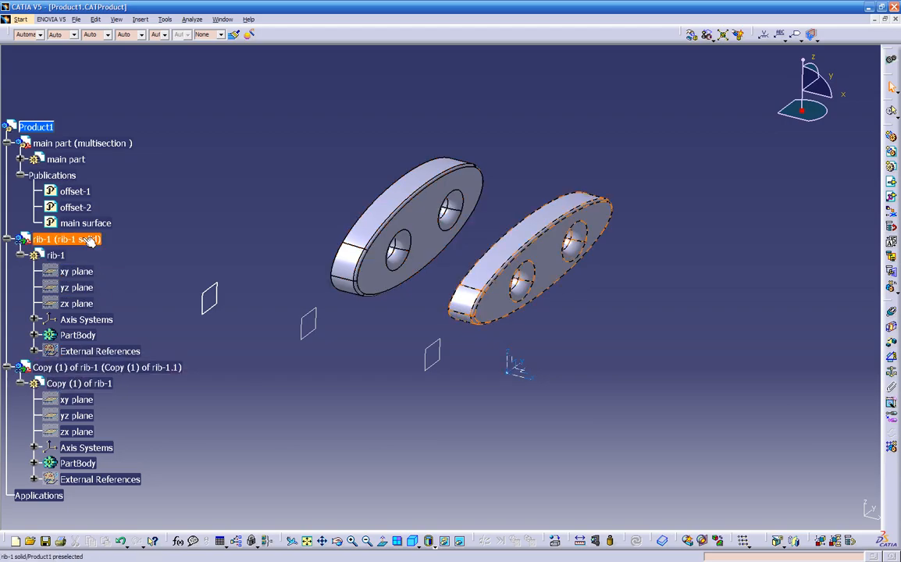
middle_click_drag(425, 322, 480, 301)
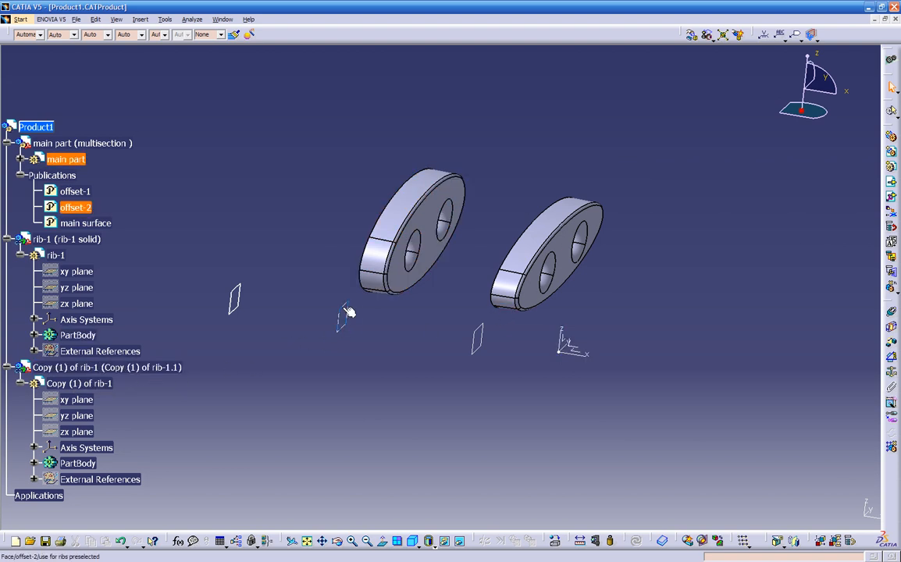
Step: Review the copied rib's contextual link definitions for the plane and main surface without changing them
right_click(90, 368)
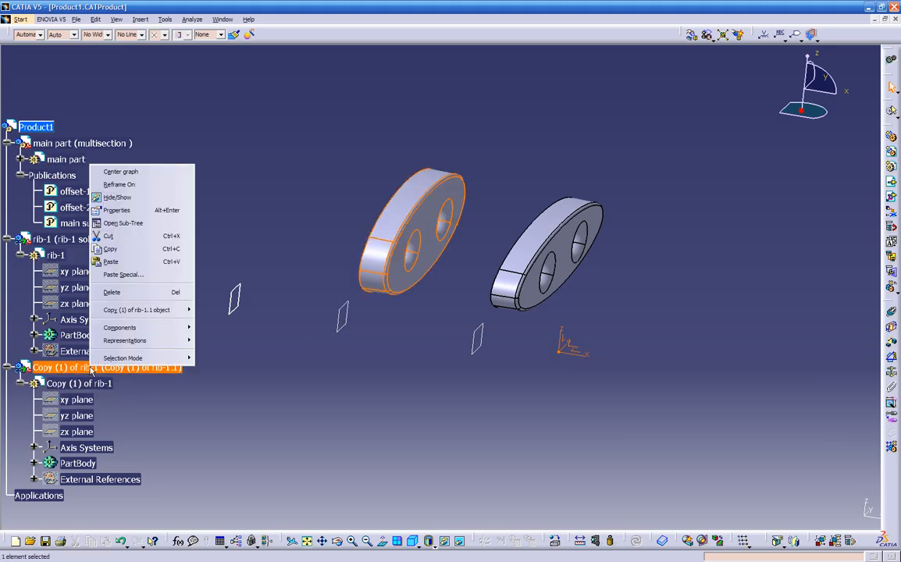
mouse_move(129, 329)
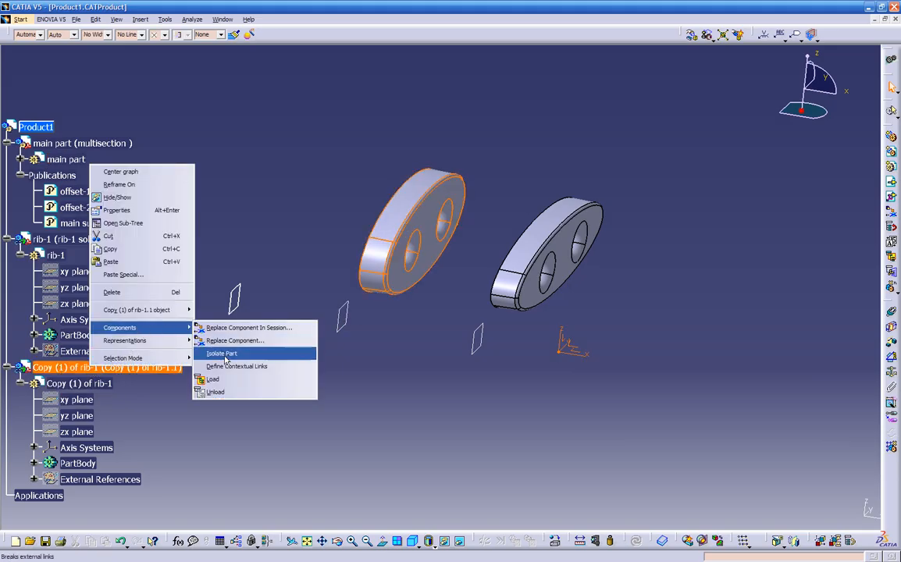
left_click(226, 369)
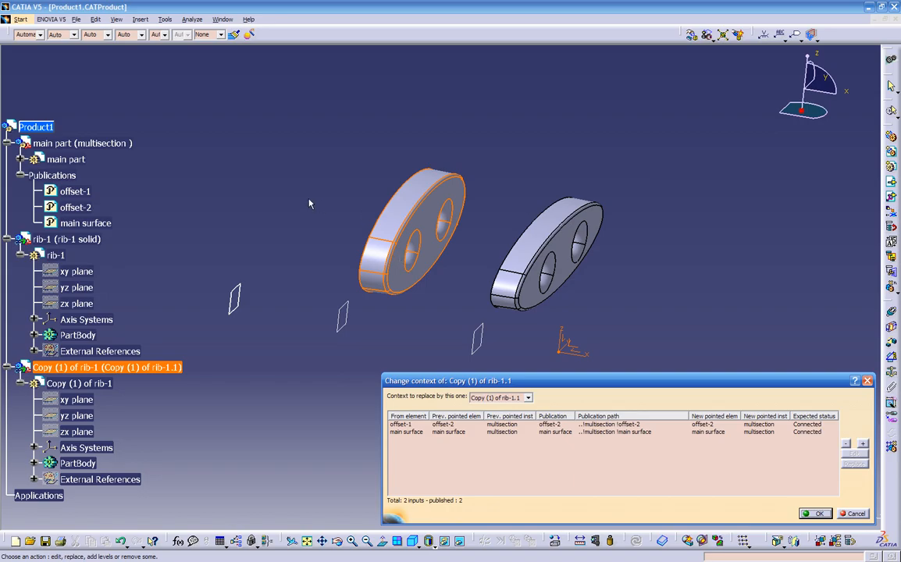
left_click(855, 514)
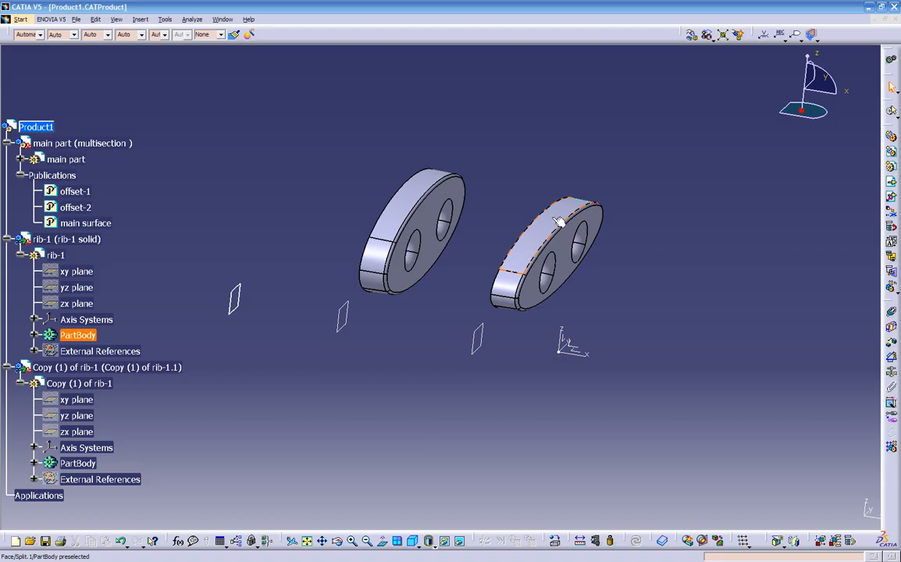
Step: Activate the original rib-1 part for editing in Part Design
left_click(520, 252)
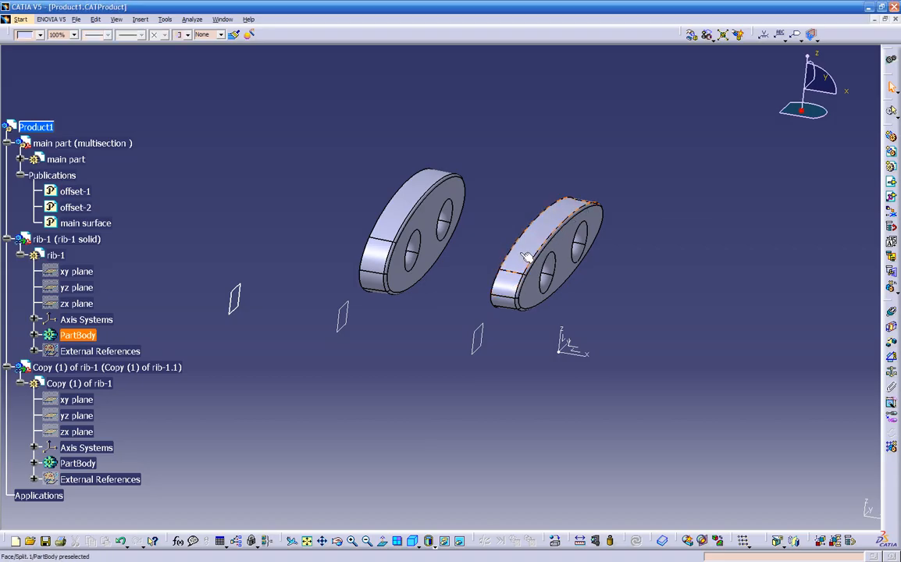
left_click(643, 255)
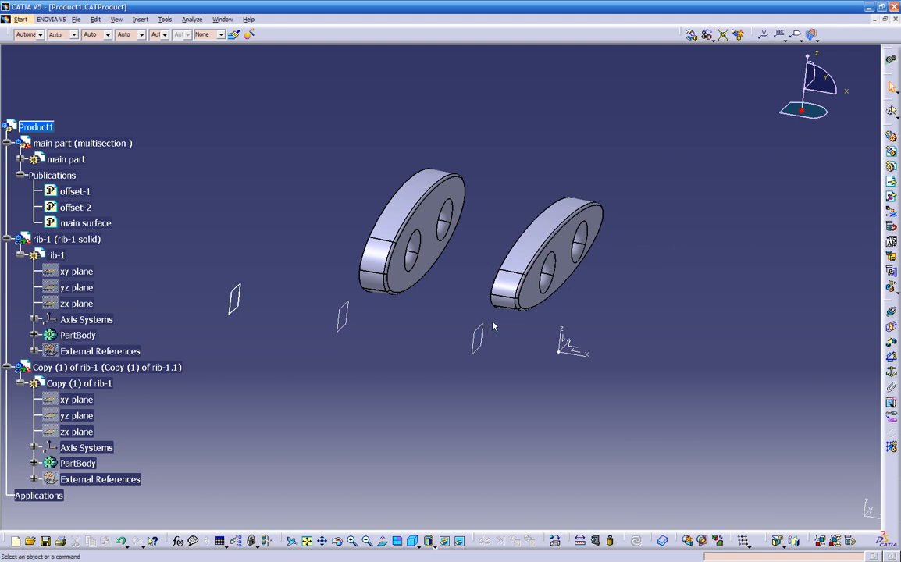
middle_click_drag(528, 327, 422, 338)
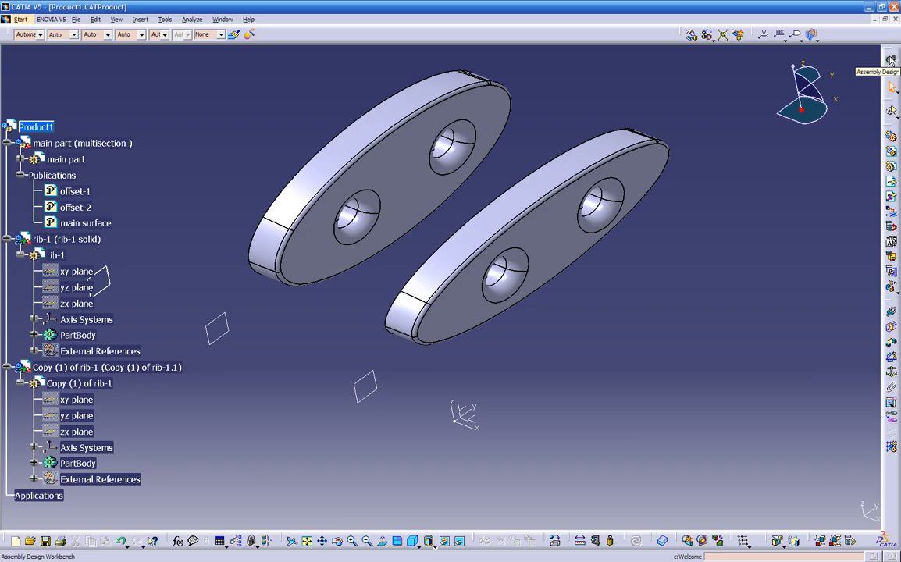
double_click(613, 146)
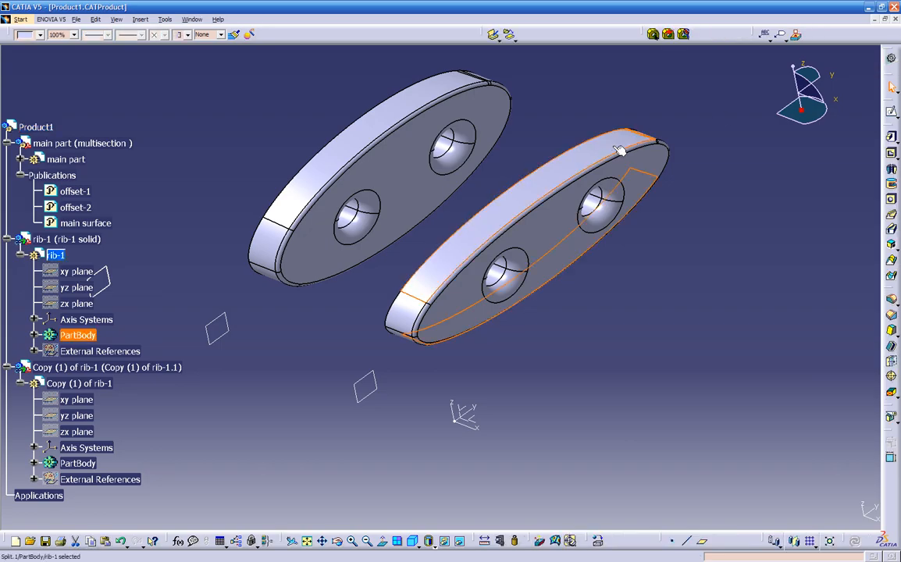
left_click(731, 207)
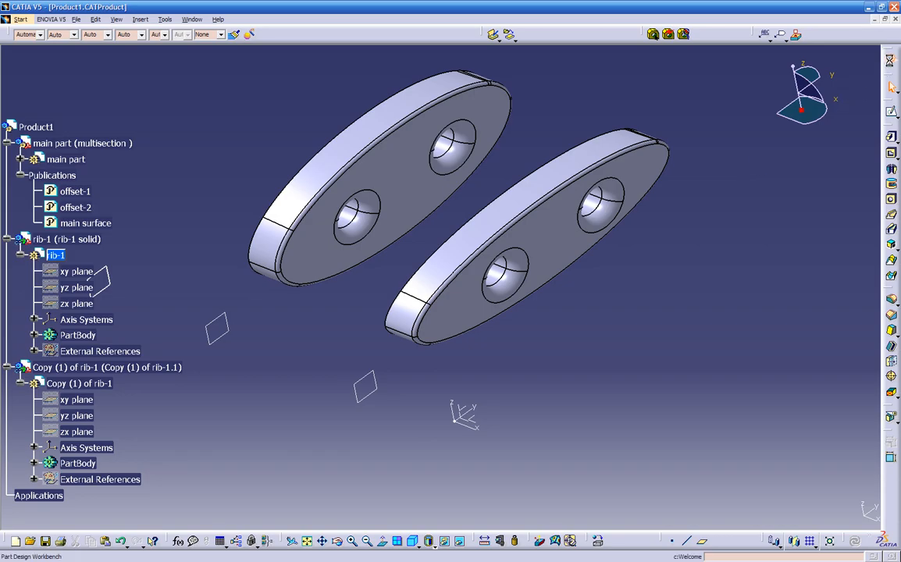
Step: Switch to the Generative Shape Design workbench and return to Part Design
left_click(890, 60)
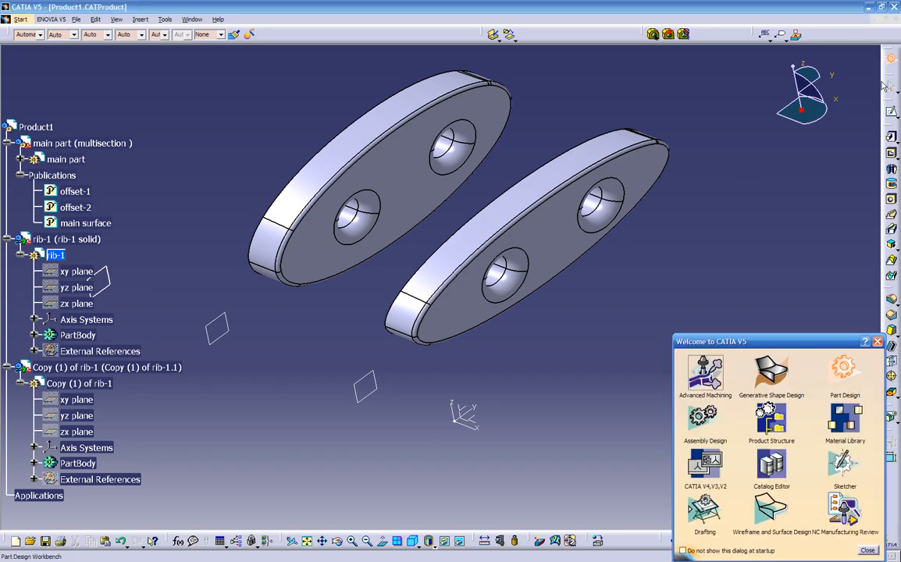
left_click(770, 373)
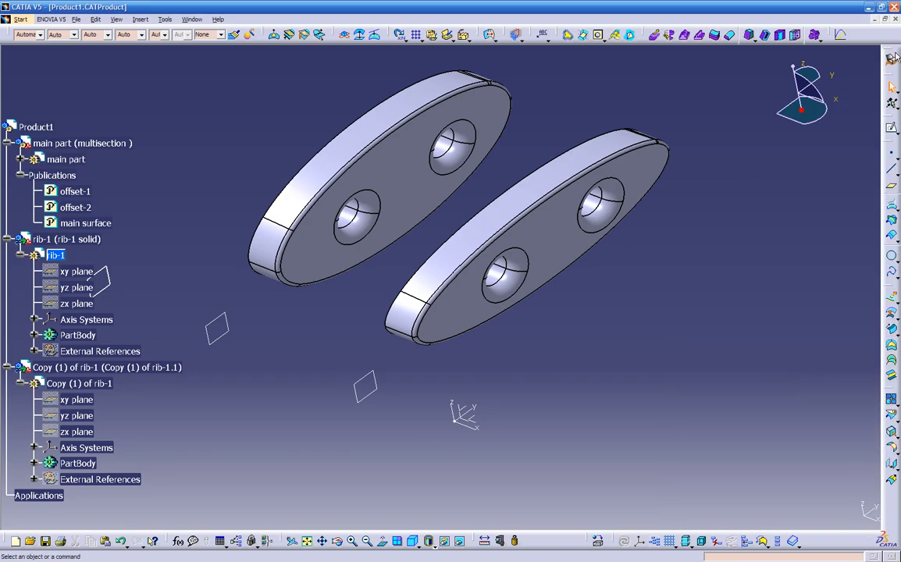
left_click(892, 59)
left_click(836, 371)
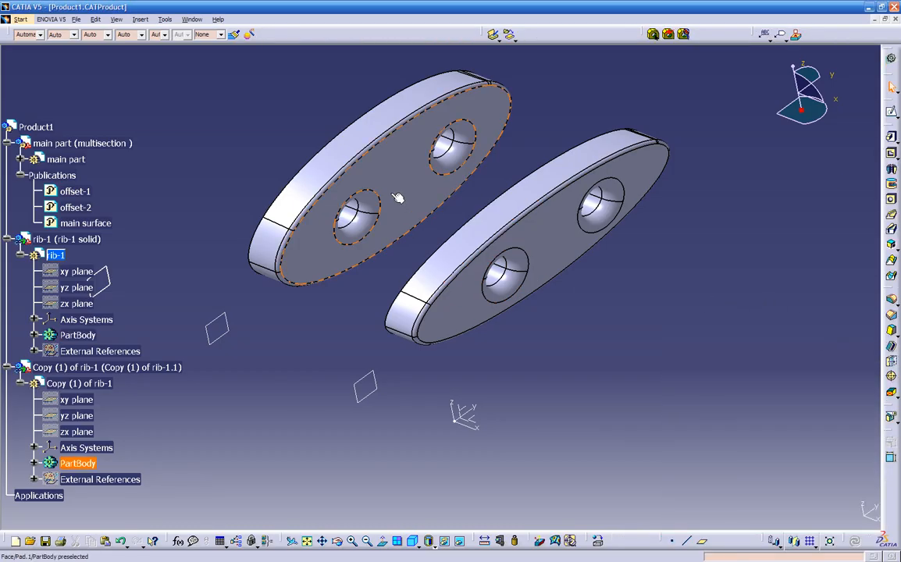
Step: Hide the copied rib component, leaving the original rib-1 on display
right_click(91, 368)
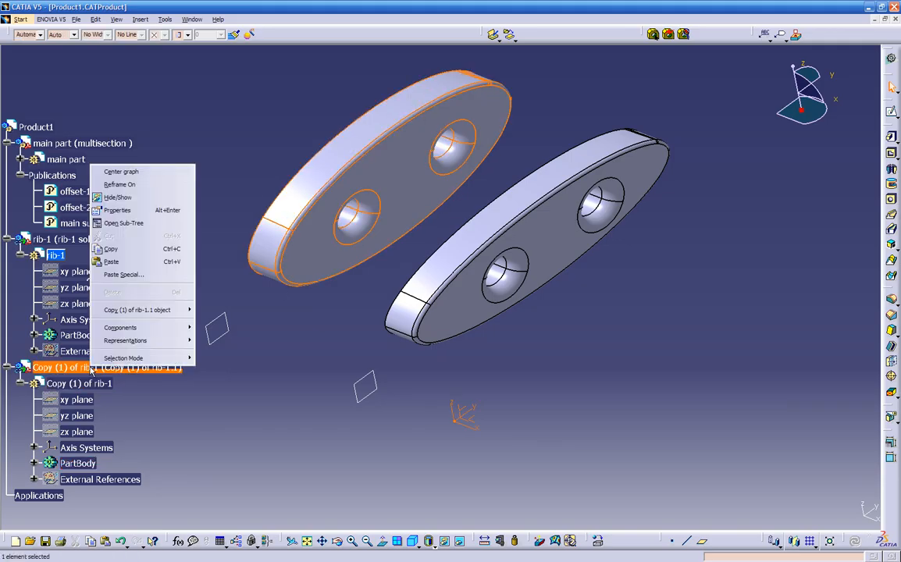
left_click(132, 199)
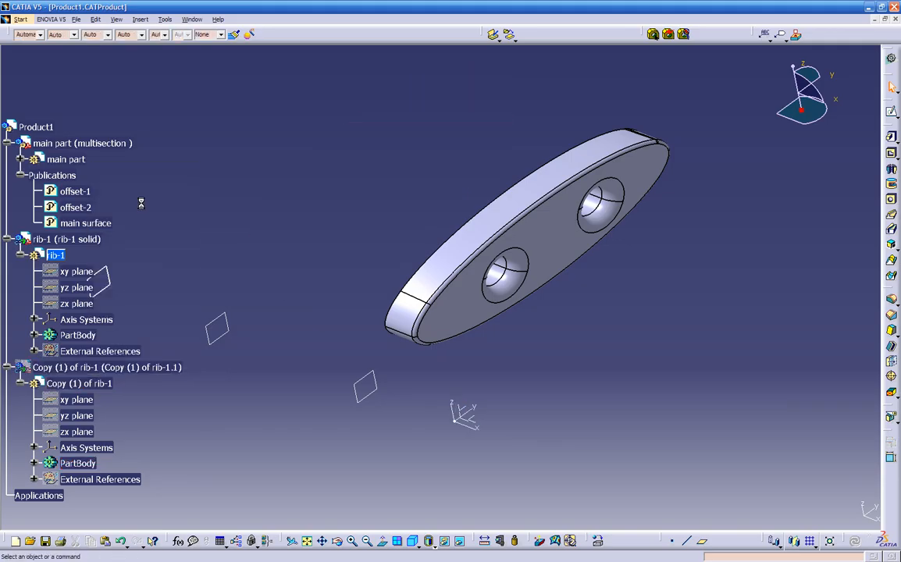
Step: Hide the main wing part and collapse the copied rib's branch and the publications list in the tree
left_click(7, 367)
middle_click_drag(255, 419, 293, 400)
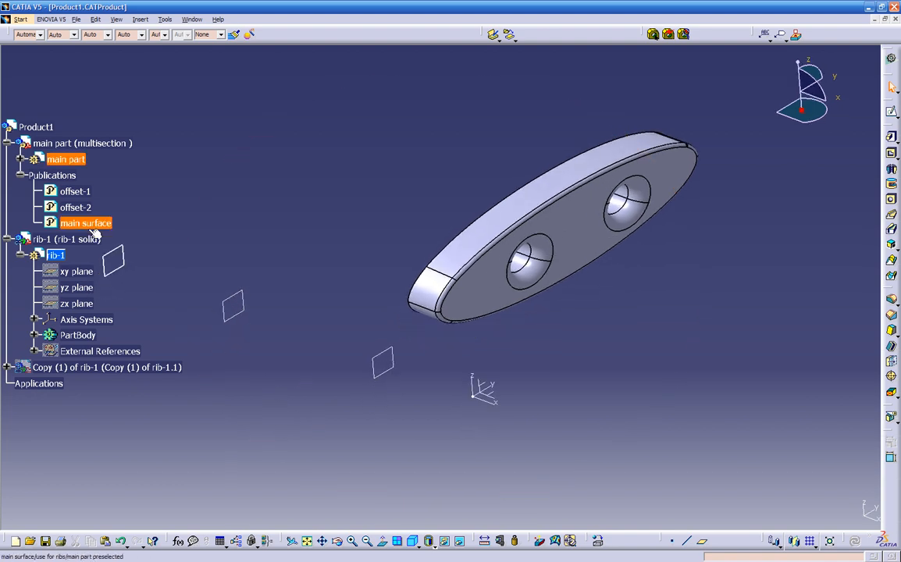
right_click(53, 160)
left_click(79, 202)
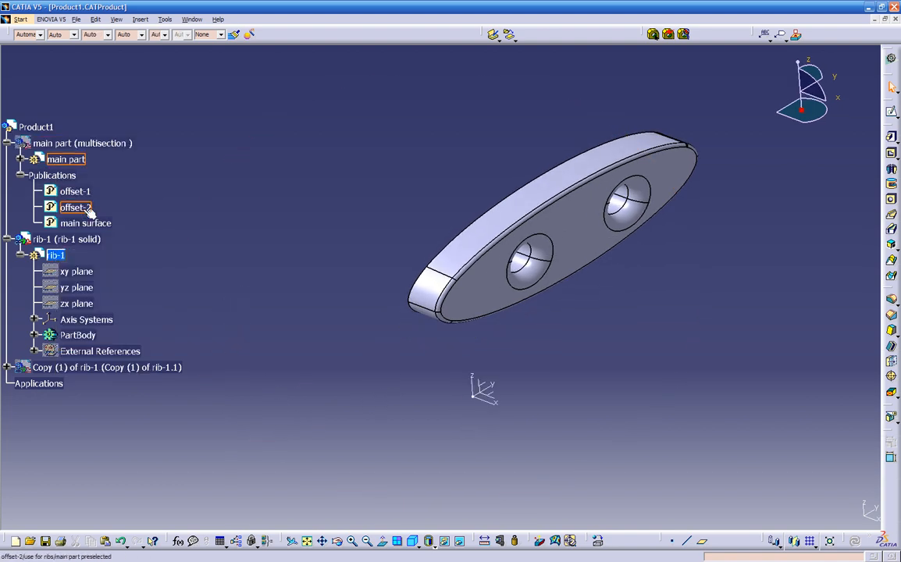
left_click(20, 175)
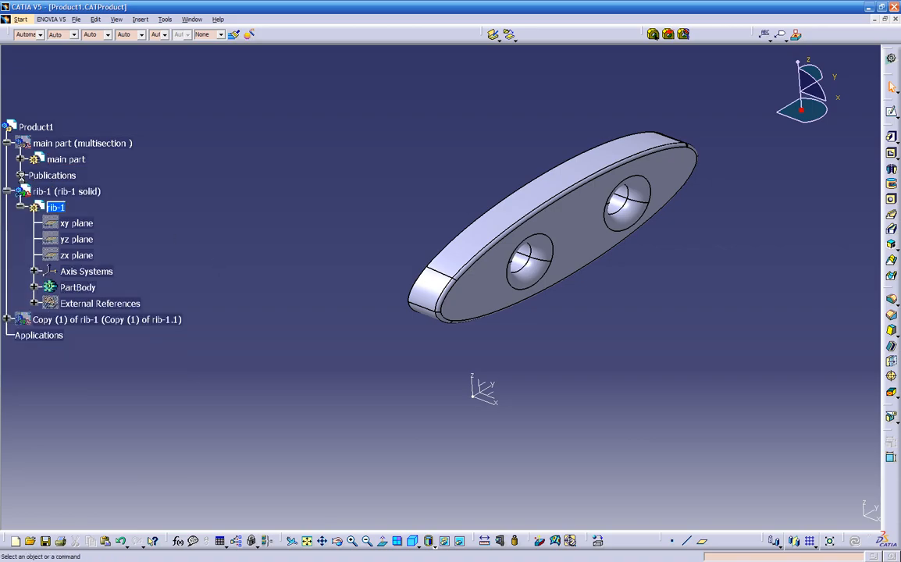
Step: Define an offset plane from rib-1's flat outer face, with an offset of 0.2 in
middle_click_drag(591, 412, 535, 406)
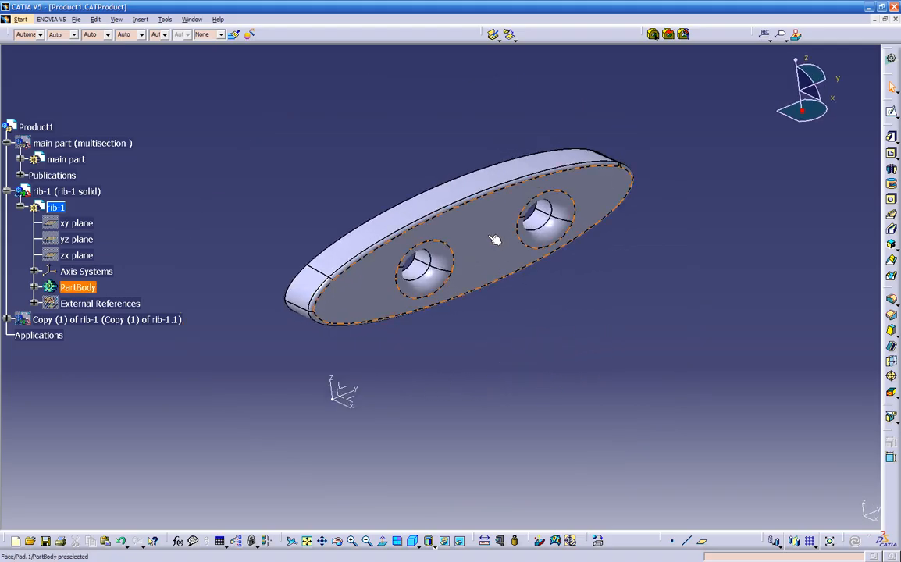
left_click(494, 240)
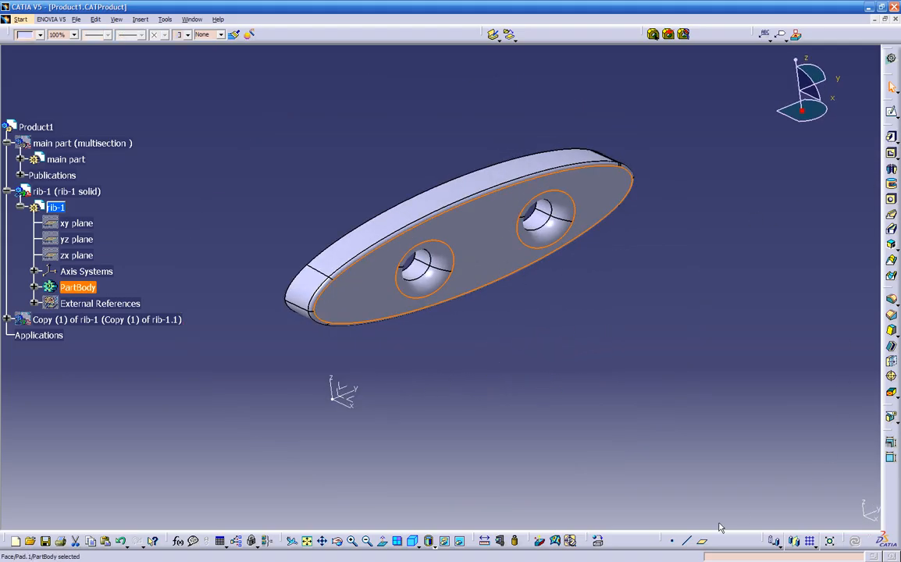
left_click(702, 540)
middle_click_drag(535, 346, 687, 285)
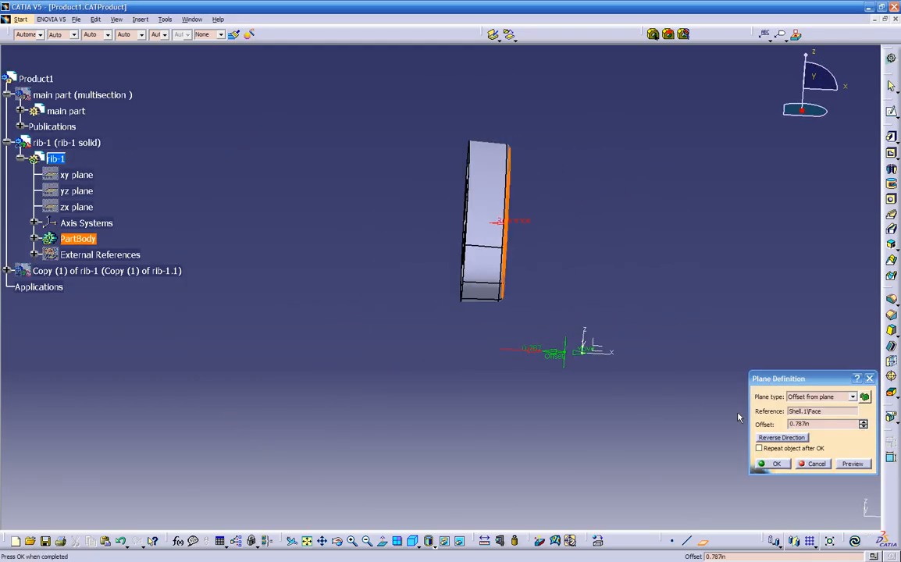
left_click_drag(815, 425, 676, 402)
type(".2")
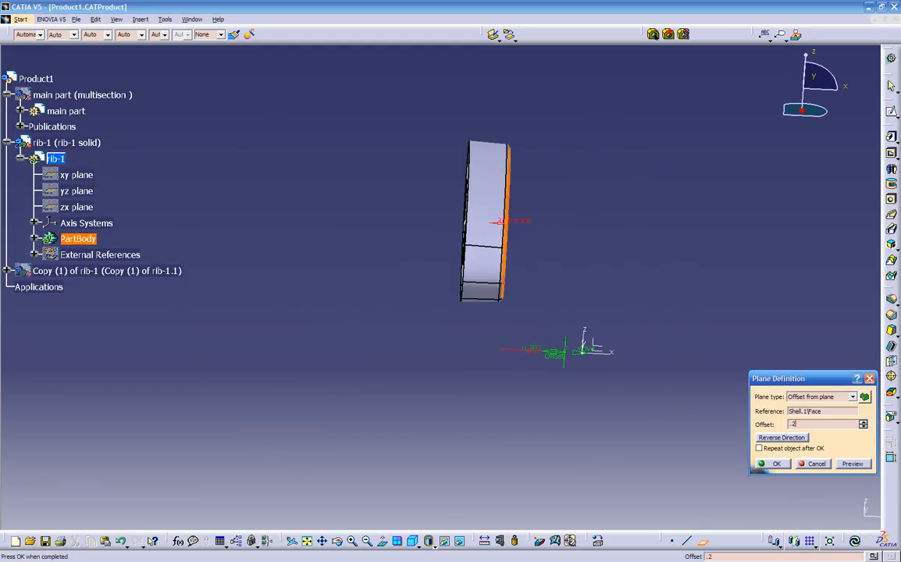
key("Return")
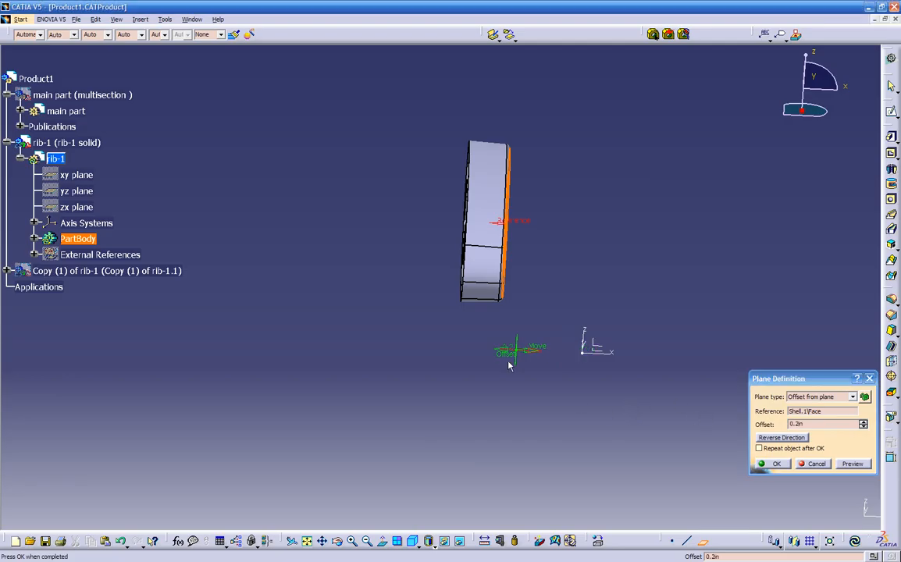
Step: Undo the plane's offset changes, reverse its direction and position it within the rib's thickness, completing the plane
middle_click_drag(511, 382, 500, 276)
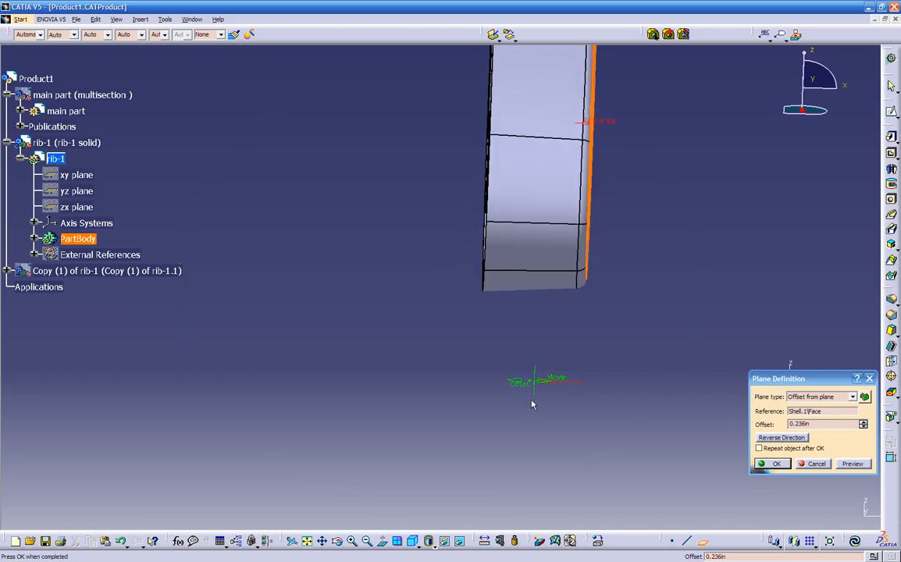
key("ctrl+z")
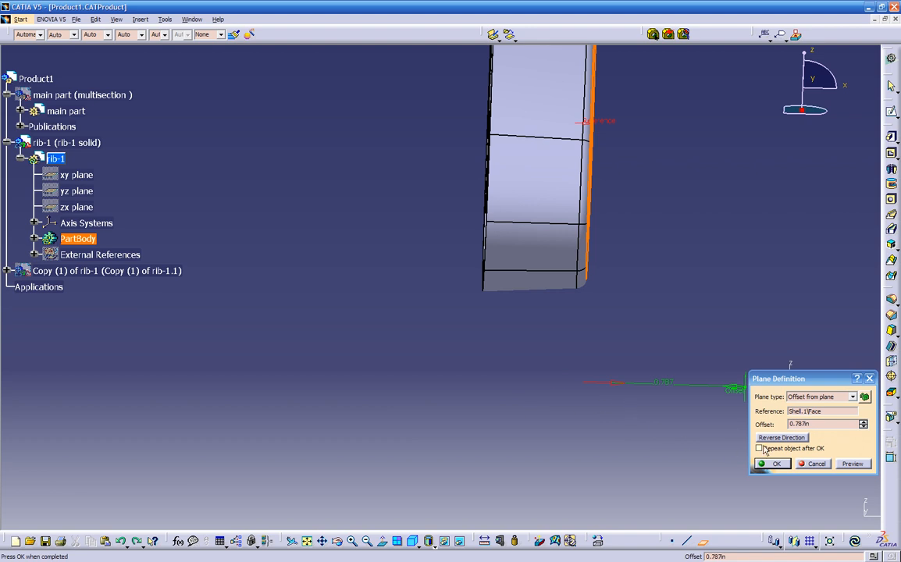
left_click(778, 437)
left_click_drag(414, 386, 506, 388)
left_click(762, 464)
middle_click_drag(633, 358, 399, 349)
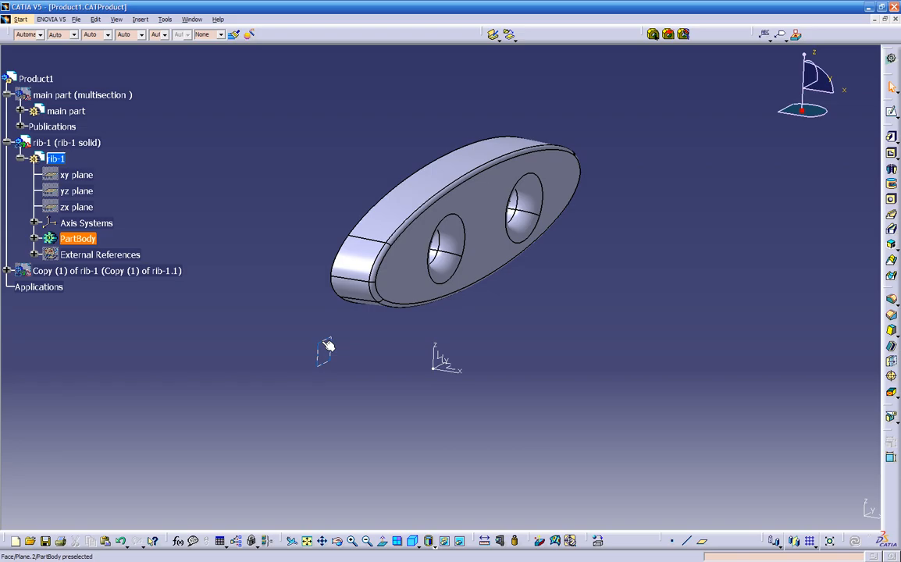
Step: Start a sketch on the new offset plane and intersect it with the rib's curved upper surface
left_click(327, 349)
left_click(891, 111)
middle_click_drag(375, 327, 439, 365)
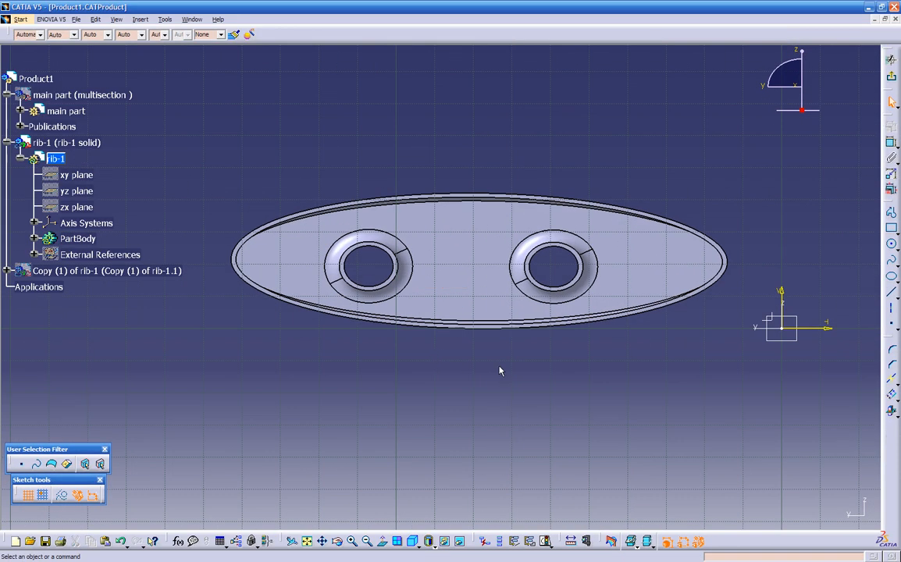
left_click(892, 412)
mouse_move(521, 347)
middle_mouse_down()
mouse_move(430, 366)
mouse_move(326, 410)
mouse_move(539, 308)
middle_mouse_up()
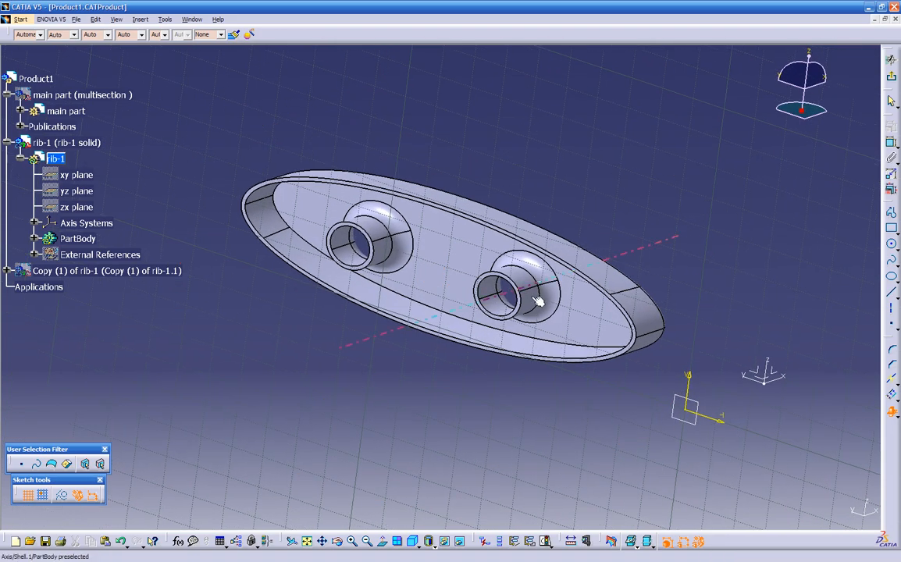
left_click(564, 254)
middle_click_drag(419, 386, 457, 240)
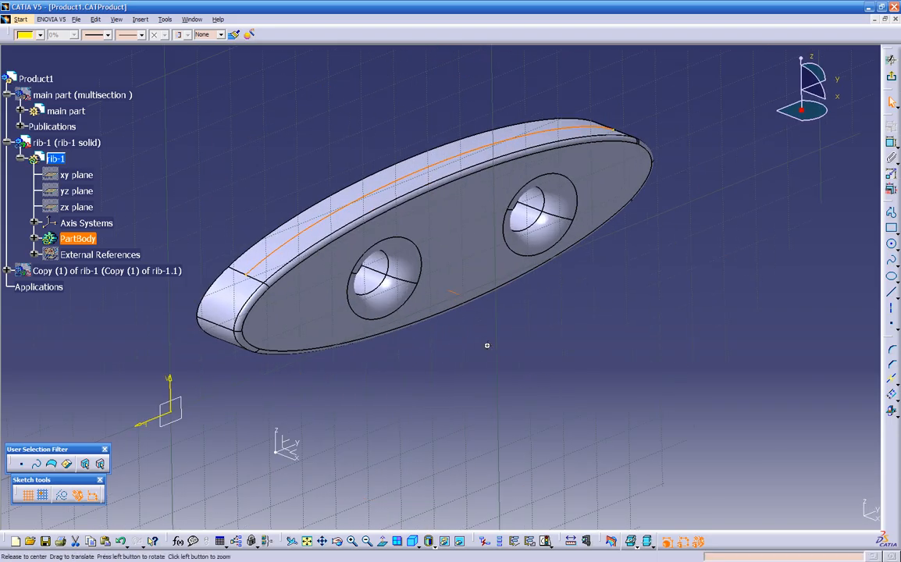
Step: Convert the intersection curve in the sketch to a construction element
middle_click_drag(488, 350, 486, 364)
left_click(65, 499)
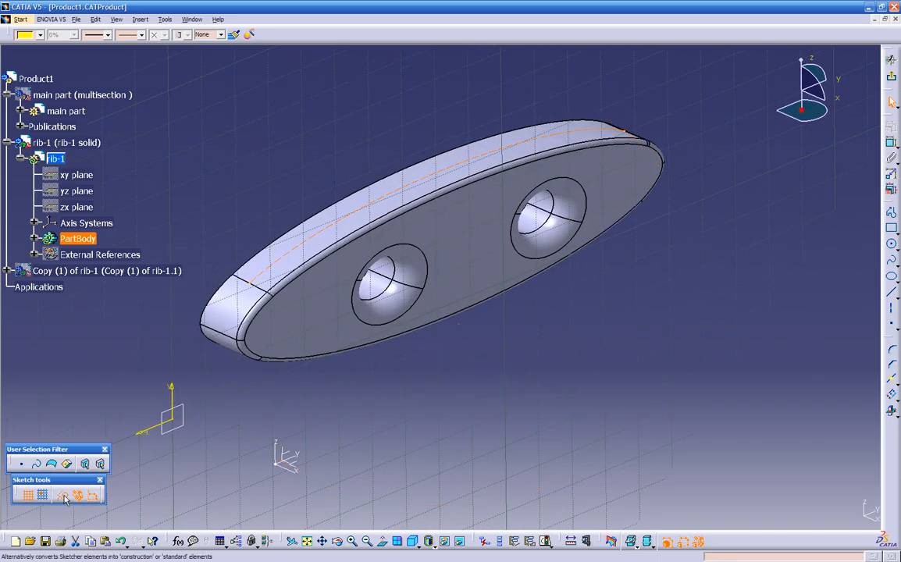
left_click(405, 381)
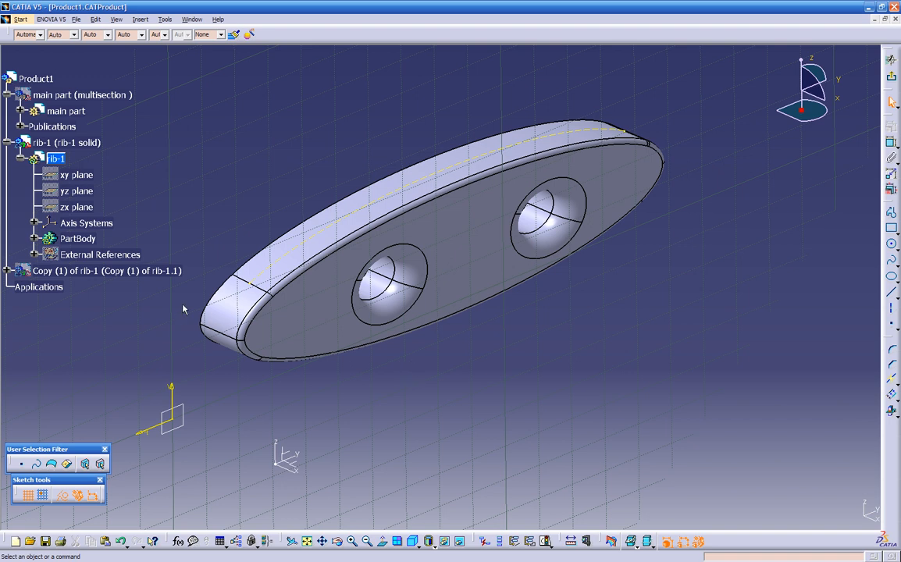
Step: Hide rib-1's solid through Pad.1 in its PartBody and view the sketch plane straight on
left_click(34, 239)
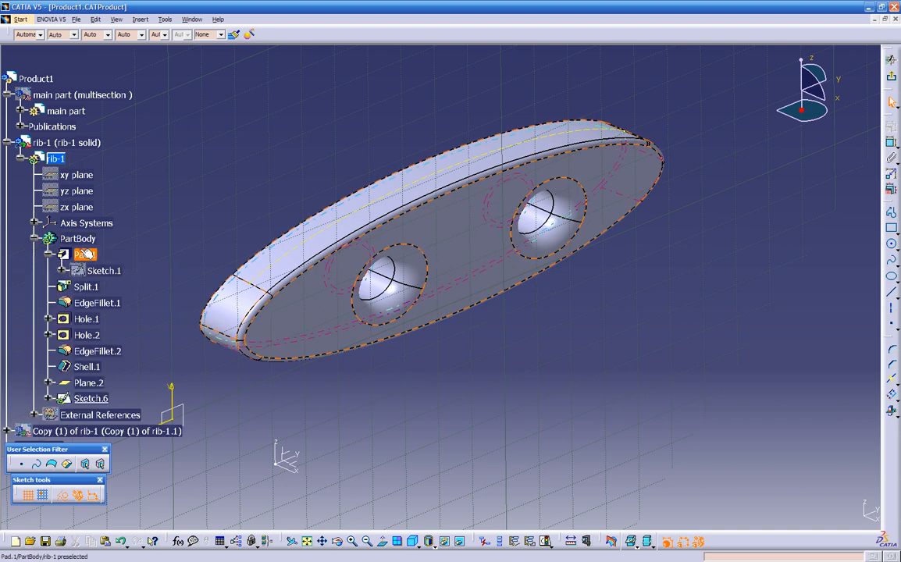
right_click(315, 323)
left_click(196, 180)
right_click(85, 233)
left_click(110, 262)
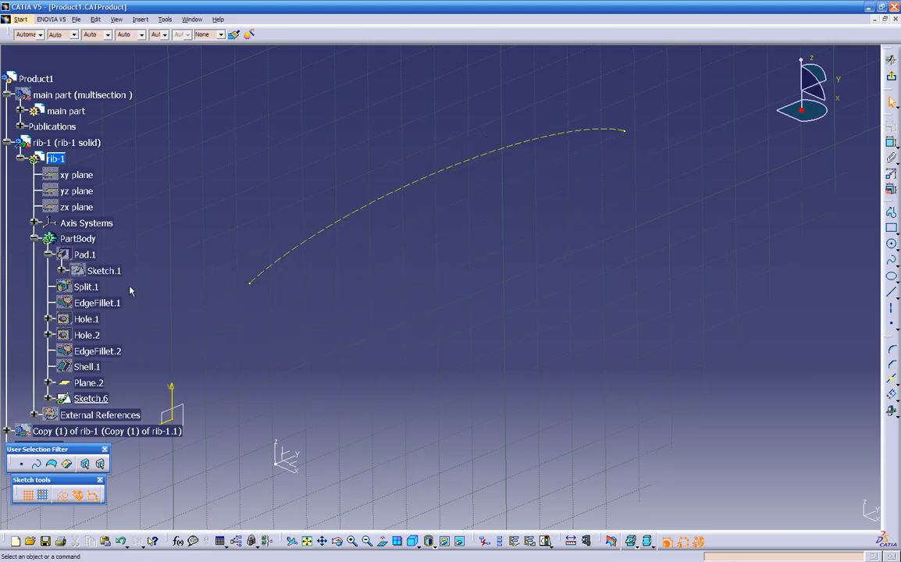
left_click(384, 540)
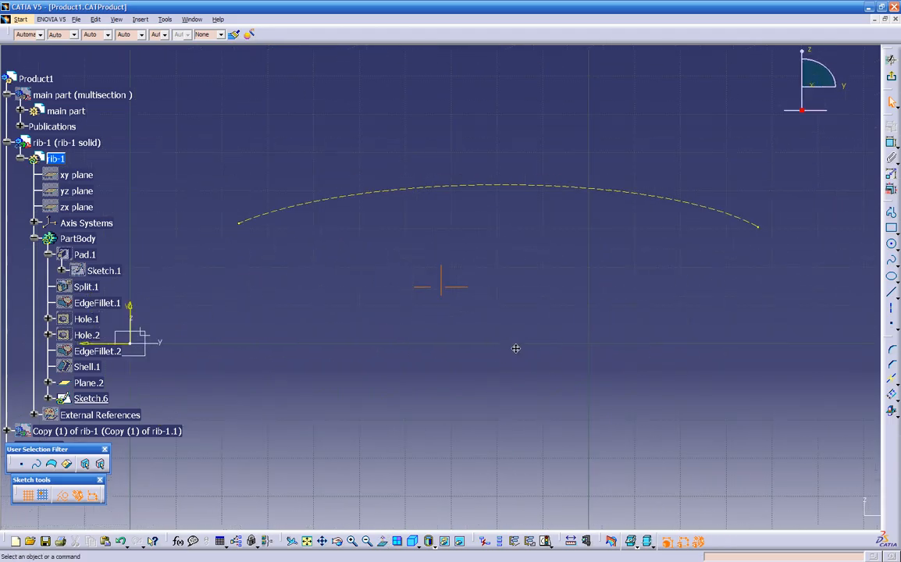
Step: Create 4 equidistant points along the construction curve as standard elements and exit the sketch
left_click(894, 328)
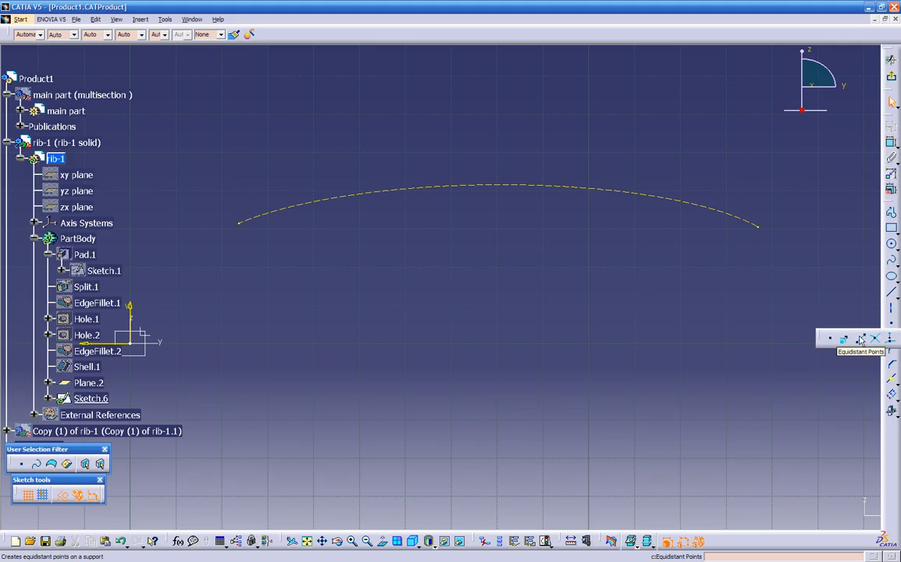
left_click(860, 339)
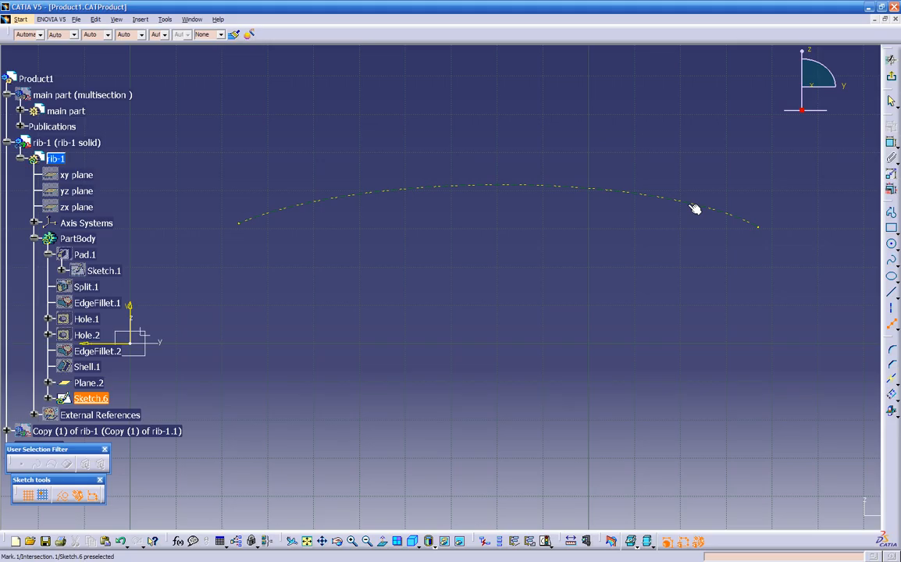
left_click(652, 195)
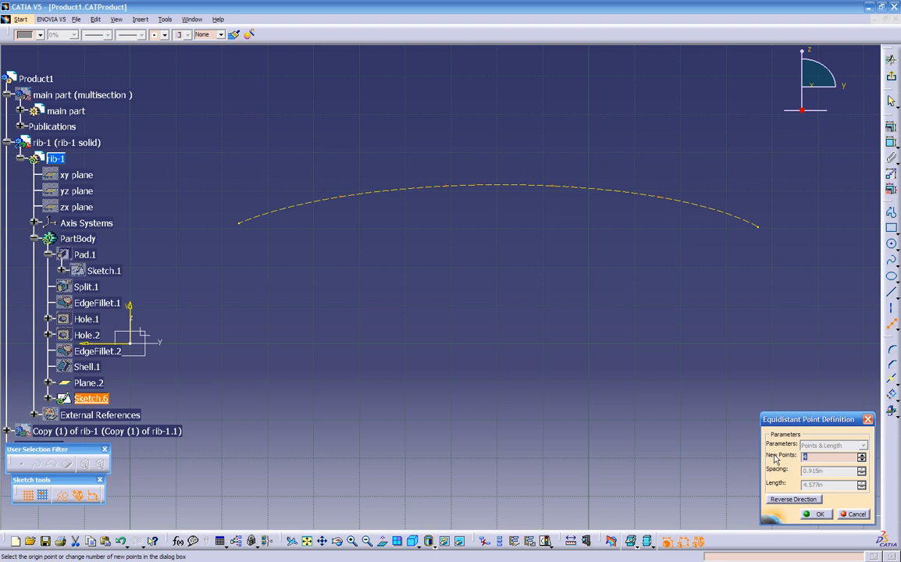
left_click(64, 494)
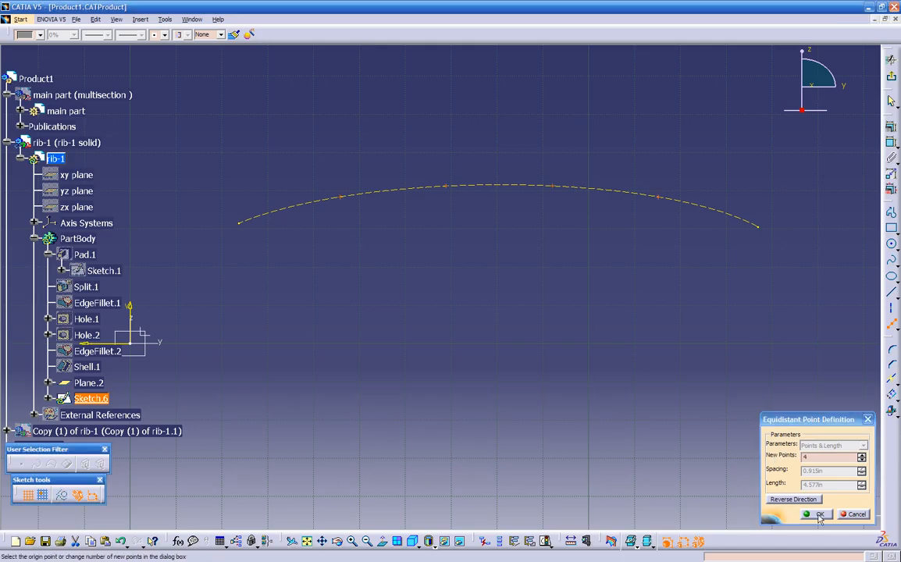
left_click(818, 514)
middle_click_drag(489, 306, 576, 336)
left_click(889, 77)
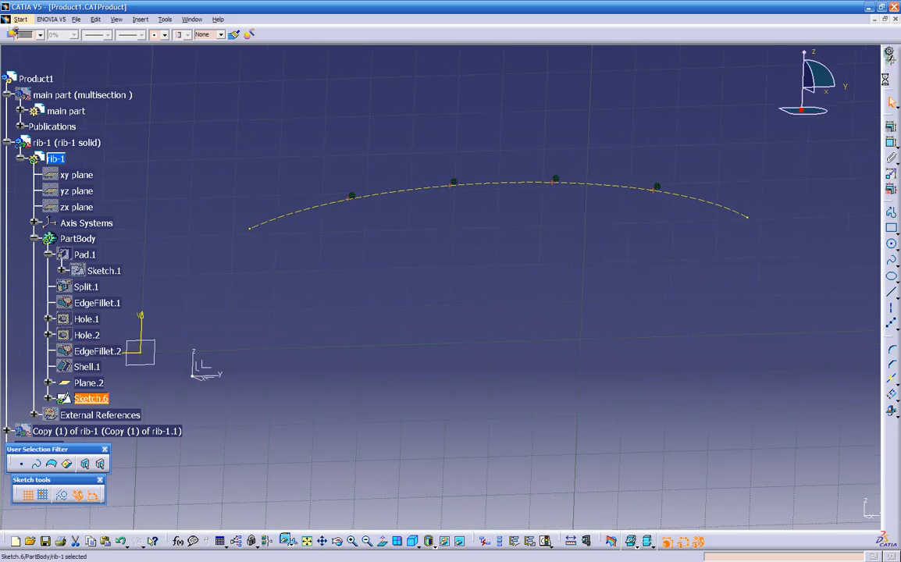
Step: Show rib-1's solid again through Pad.1
left_click(87, 256)
right_click(92, 260)
left_click(117, 290)
middle_click_drag(593, 352, 536, 358)
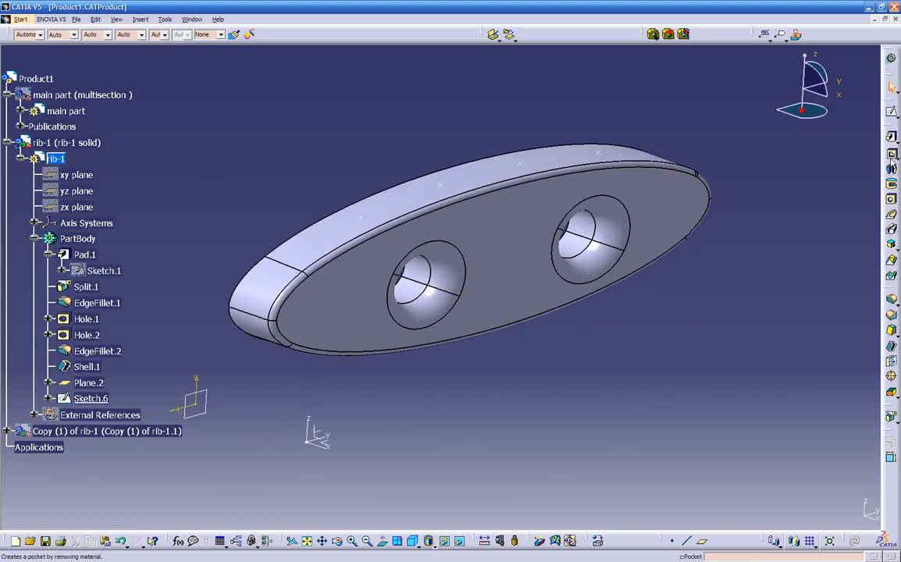
left_click(892, 199)
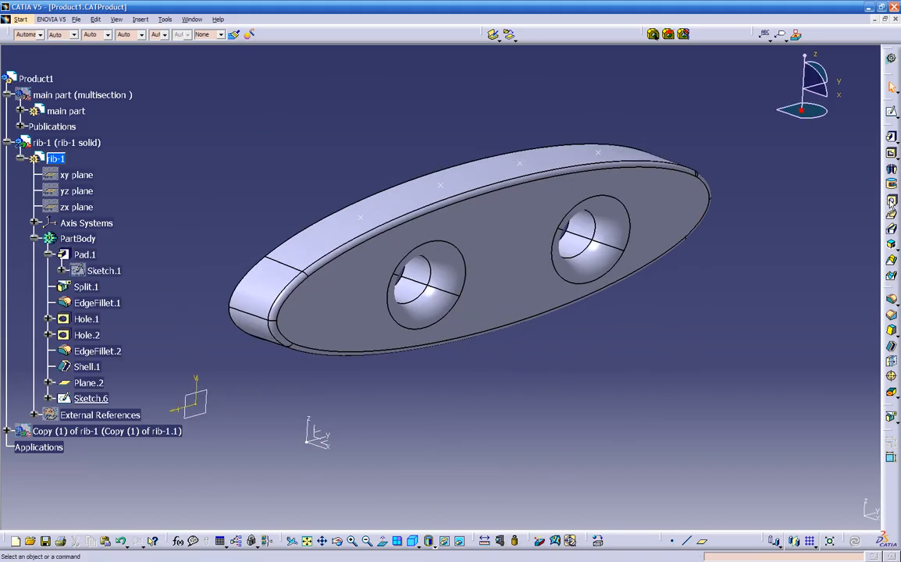
middle_click_drag(763, 259, 578, 344)
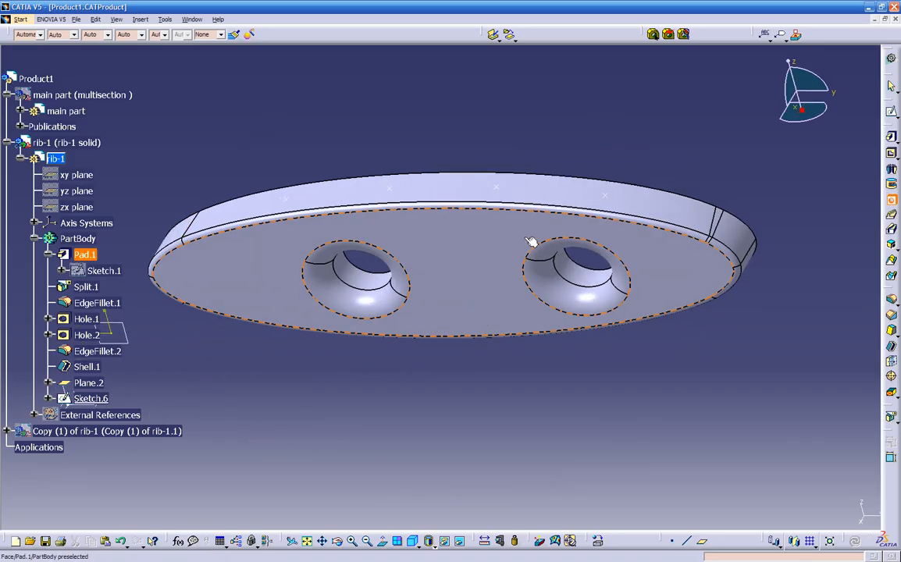
left_click(617, 203)
mouse_move(593, 239)
middle_mouse_down()
mouse_move(512, 289)
mouse_move(582, 246)
middle_mouse_up()
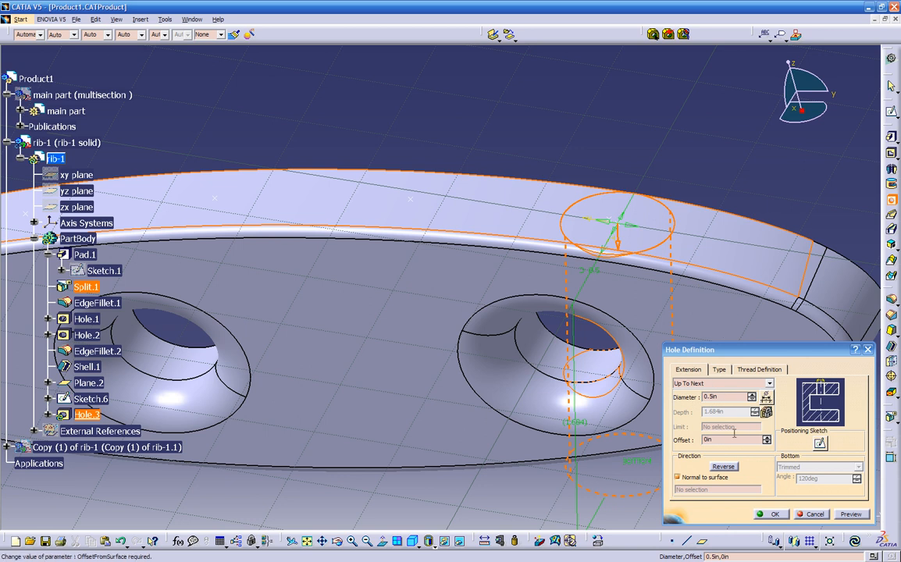
left_click(823, 516)
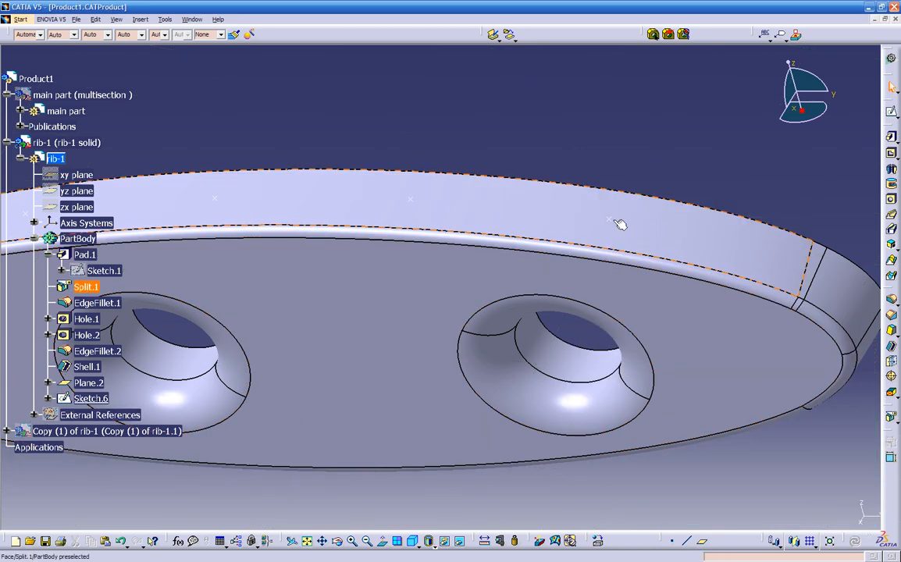
Step: Create an Up To Next hole, 0.1 in in diameter, at the end sketch point on the rib's curved upper surface
left_click(612, 219)
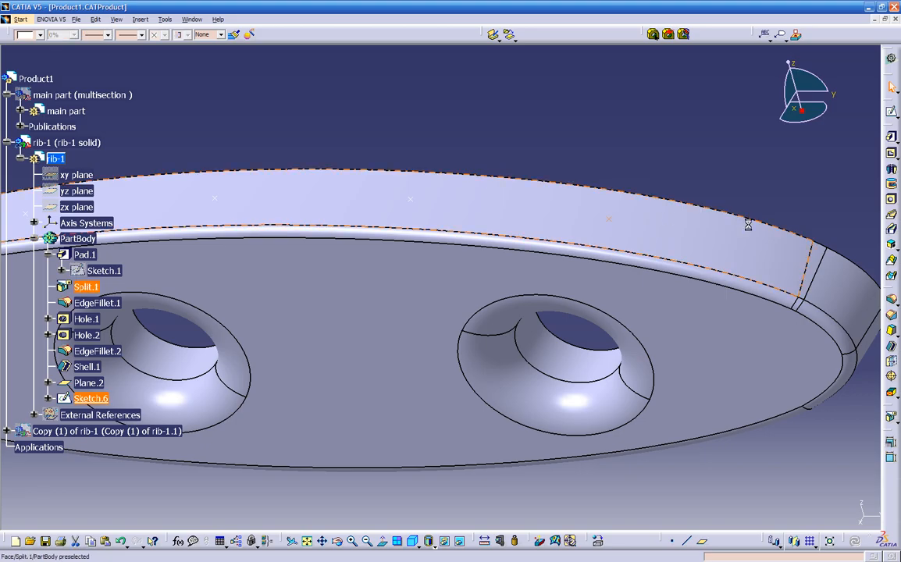
left_click(891, 200)
left_click(662, 229)
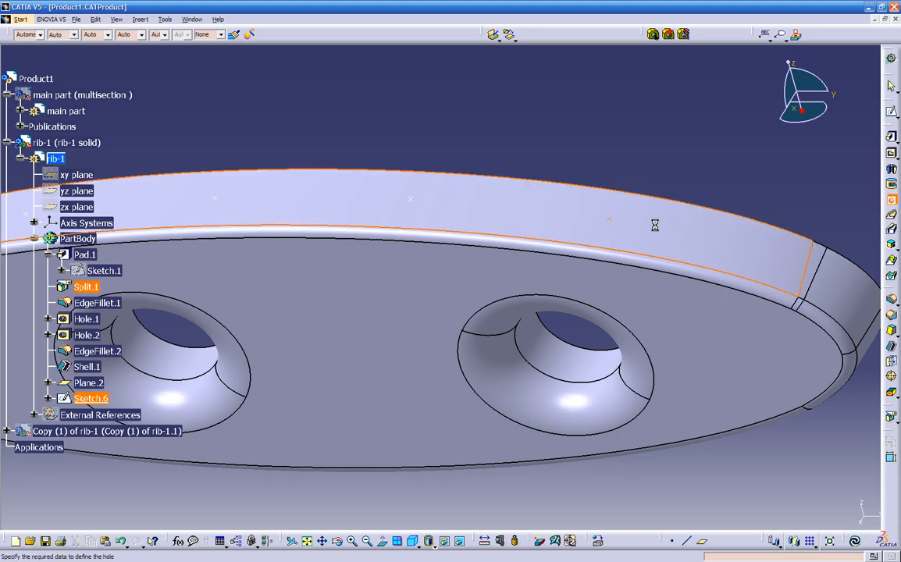
middle_click_drag(625, 264, 596, 197)
middle_click_drag(657, 215, 547, 246)
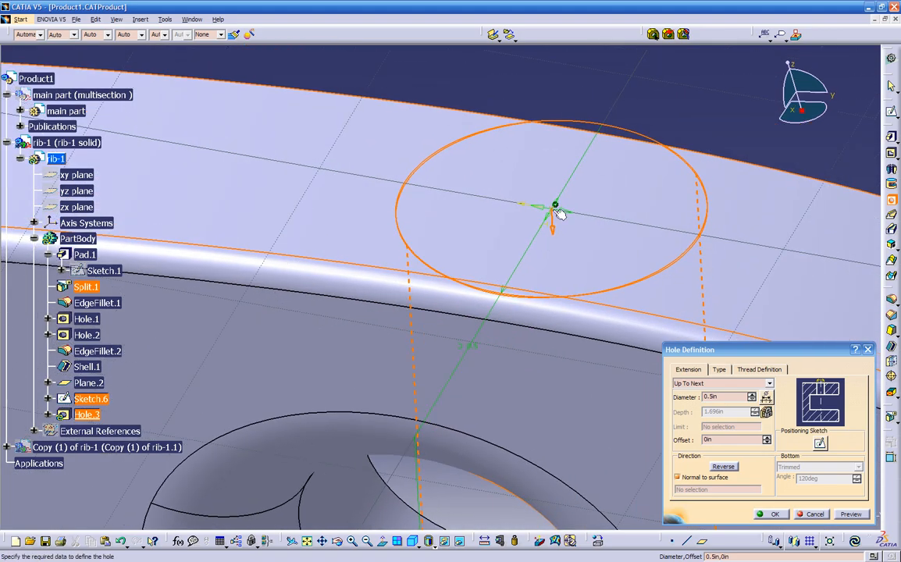
middle_click_drag(577, 247, 483, 221)
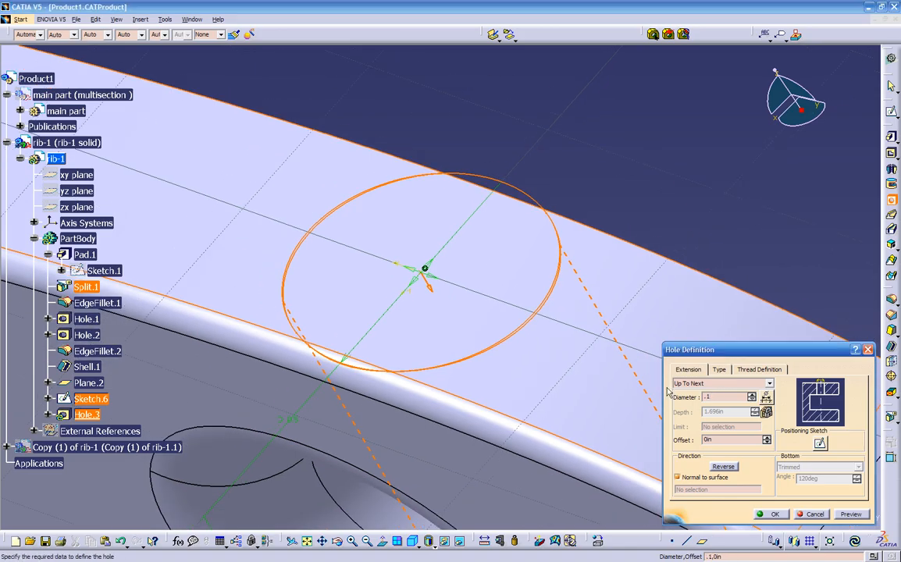
key("Return")
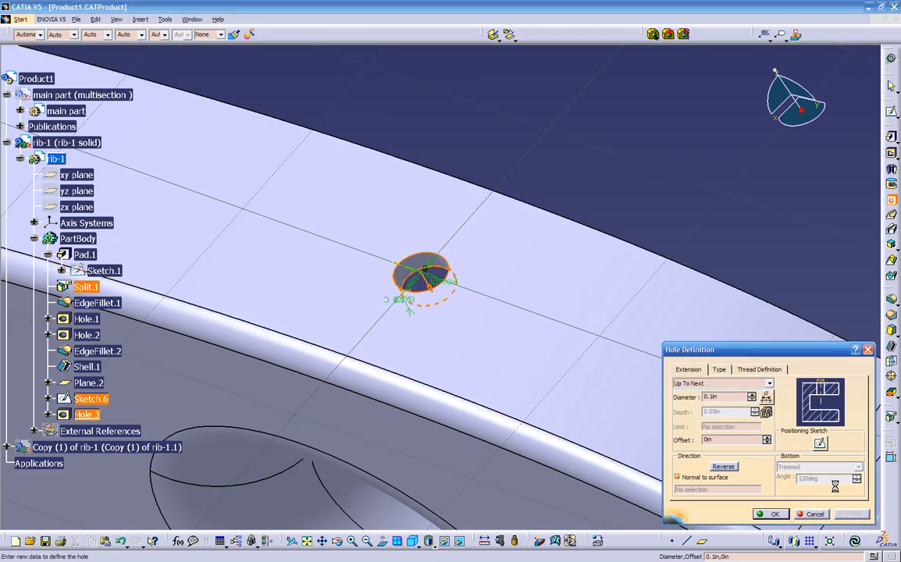
middle_click_drag(676, 217, 450, 350)
left_click(775, 515)
middle_click_drag(658, 397, 359, 262)
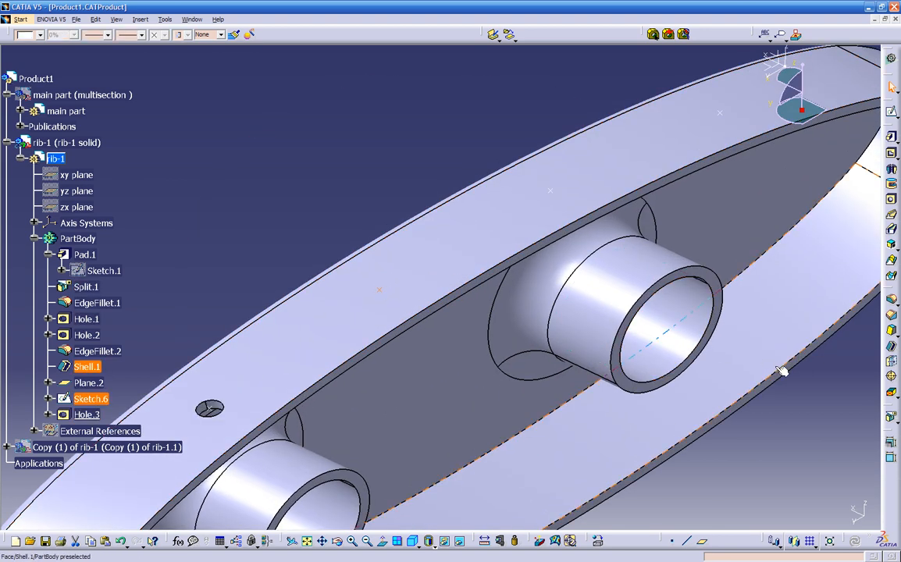
Step: Create an Up To Next hole, 0.1 in in diameter, at the second sketch point on the rib's curved upper surface
left_click(892, 200)
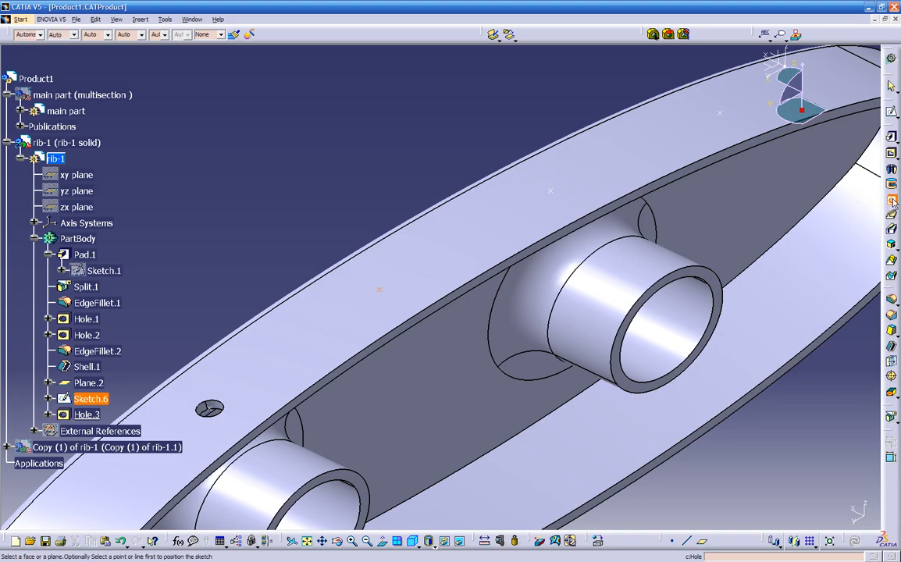
left_click(422, 257)
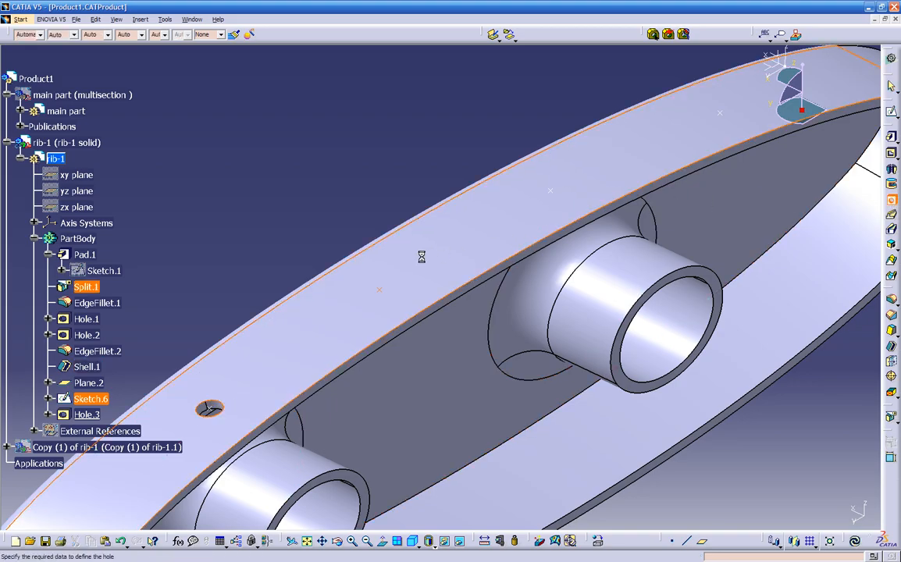
middle_click_drag(473, 336, 468, 341)
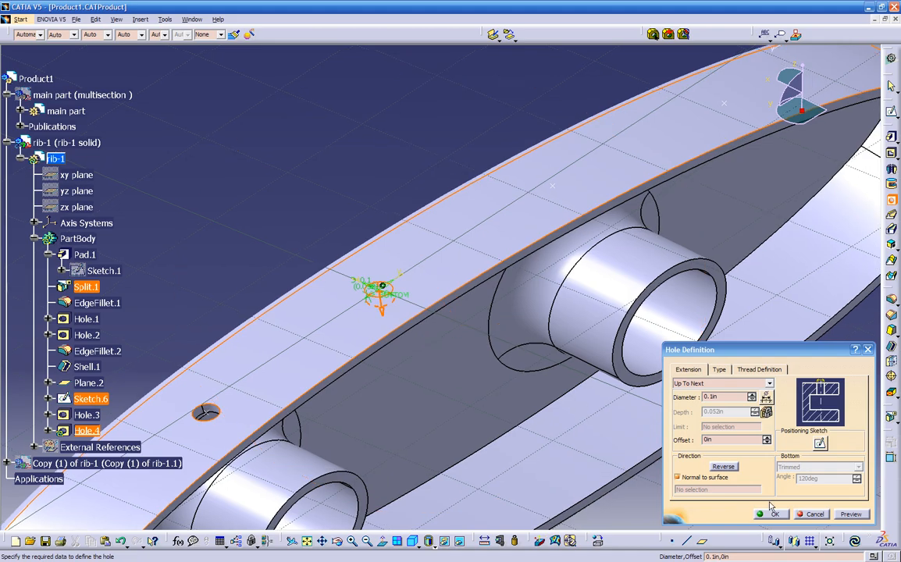
left_click(855, 518)
left_click(775, 515)
Step: Create an Up To Next hole, 0.1 in in diameter, at the third sketch point on the rib's curved upper surface
middle_click_drag(677, 358, 513, 442)
left_click(376, 223)
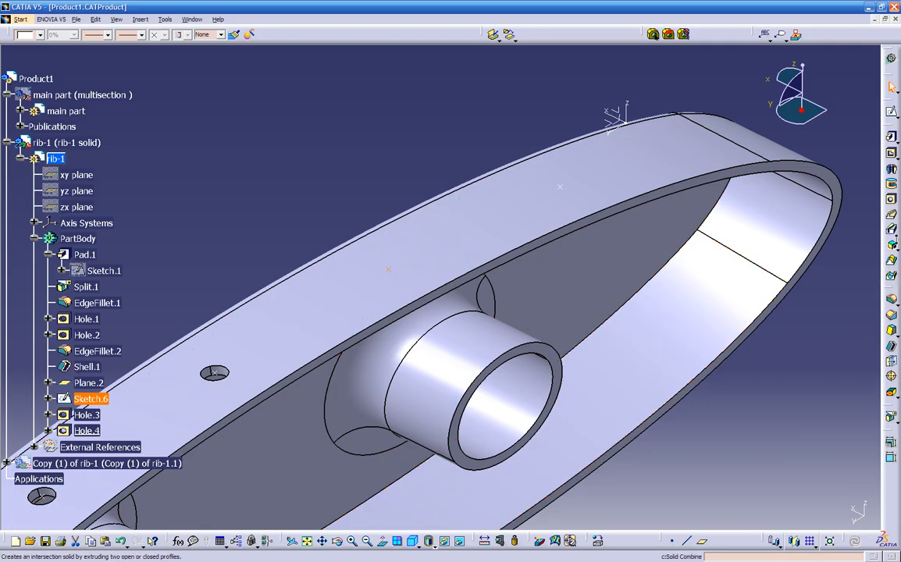
left_click(893, 205)
left_click(403, 264)
left_click(770, 517)
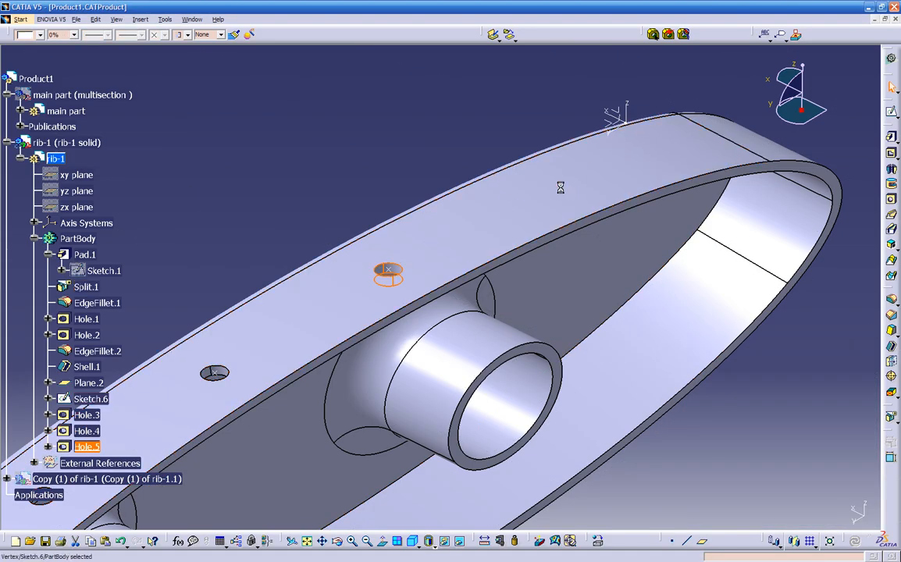
Step: Create the last hole at the fourth sketch point on the rib's curved upper surface with the same Up To Next definition
left_click(892, 202)
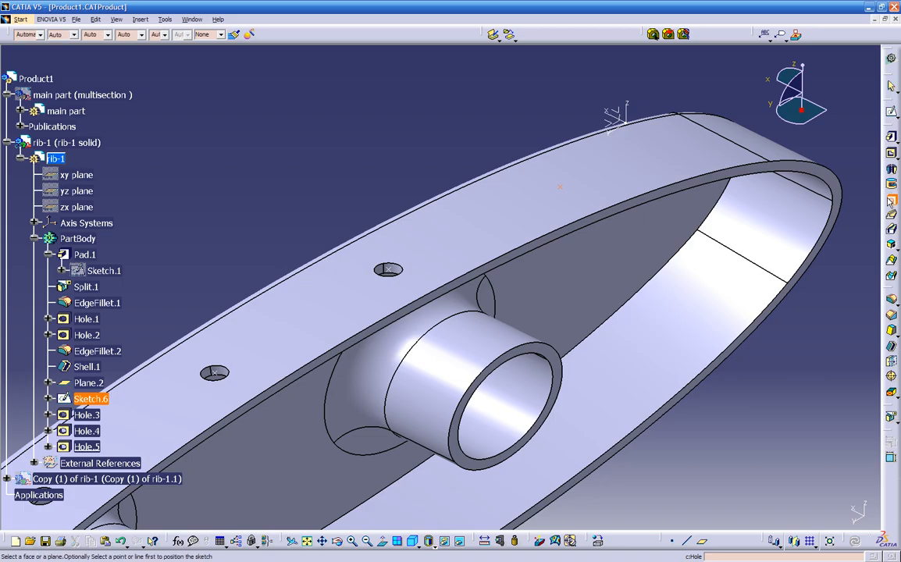
left_click(557, 185)
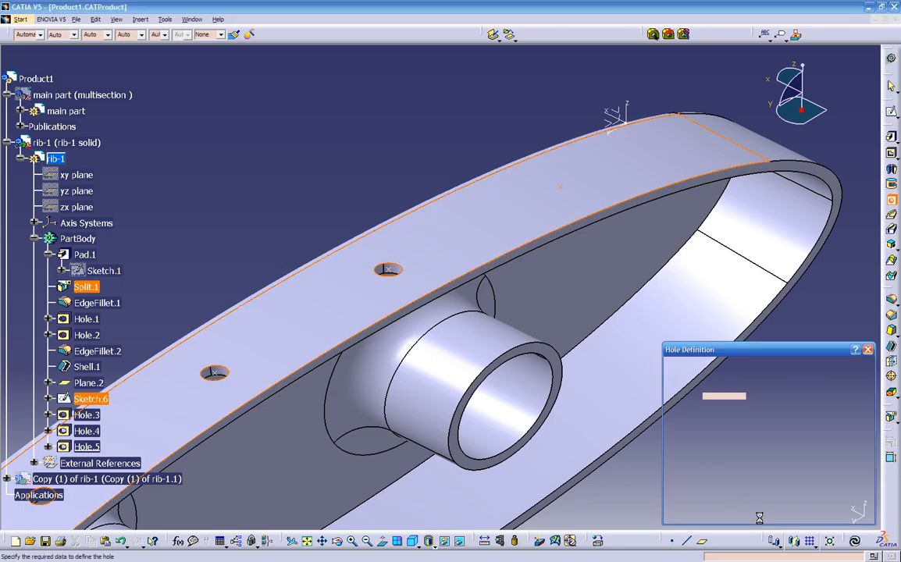
left_click(762, 515)
Step: Sketch four points on the rib's flat web face, one near each end and two between the large flanged holes, and exit the sketch
middle_click_drag(624, 429, 476, 274)
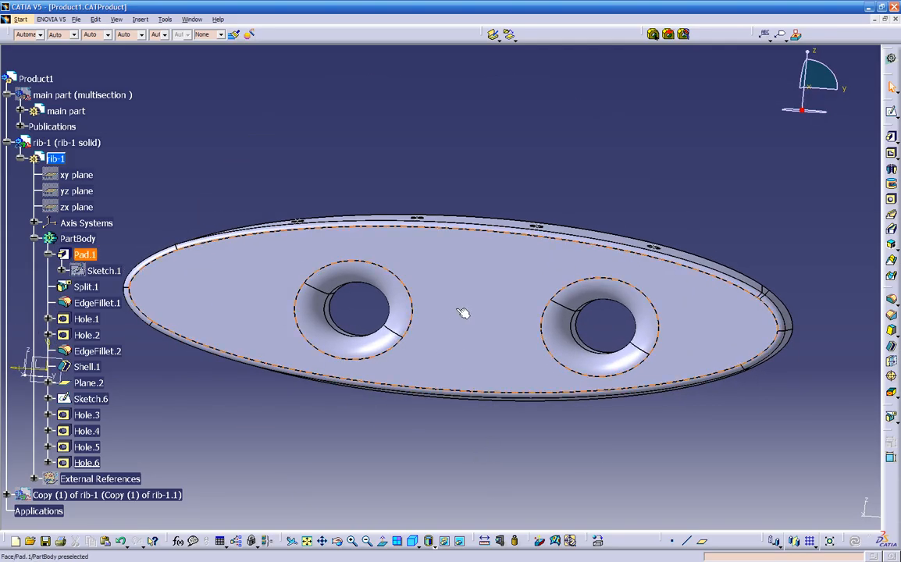
middle_click_drag(402, 425, 554, 312)
left_click(573, 251)
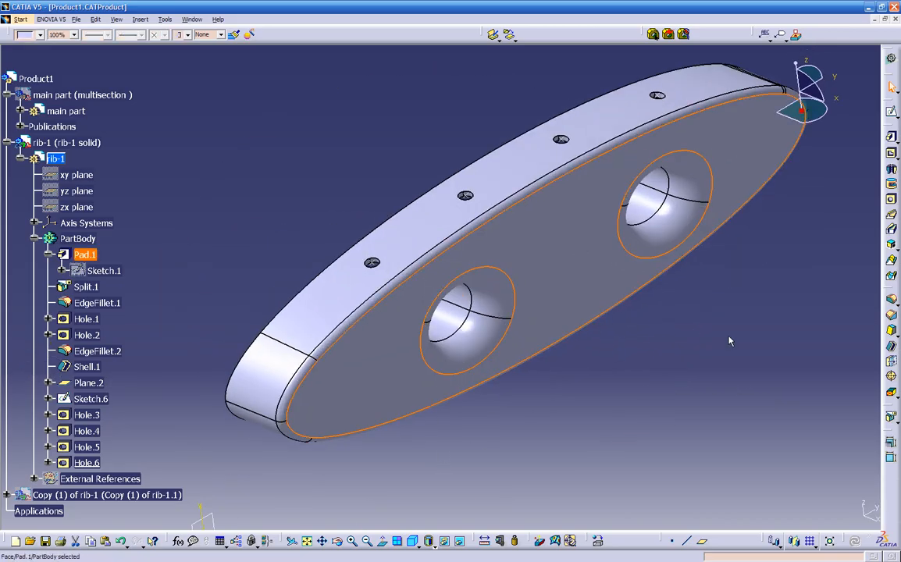
middle_click_drag(771, 296, 696, 315)
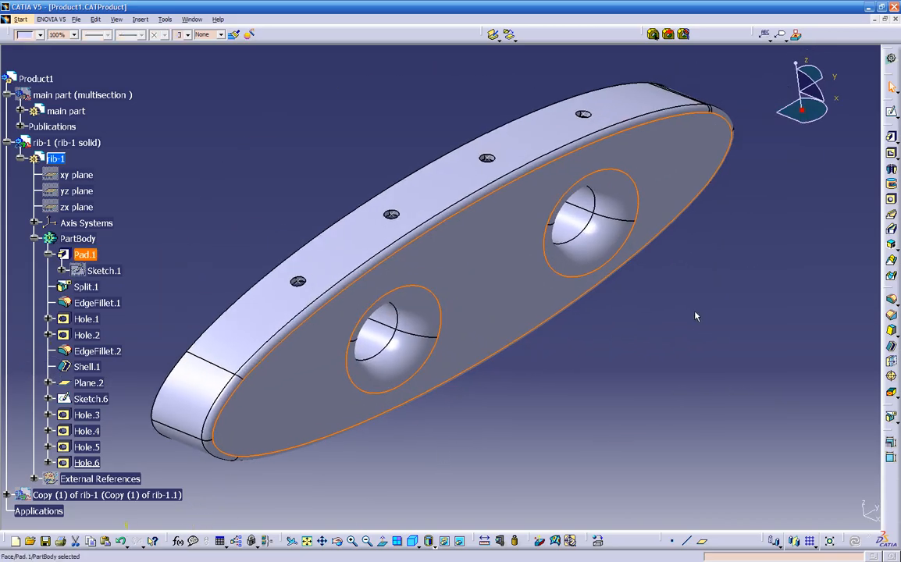
left_click(892, 114)
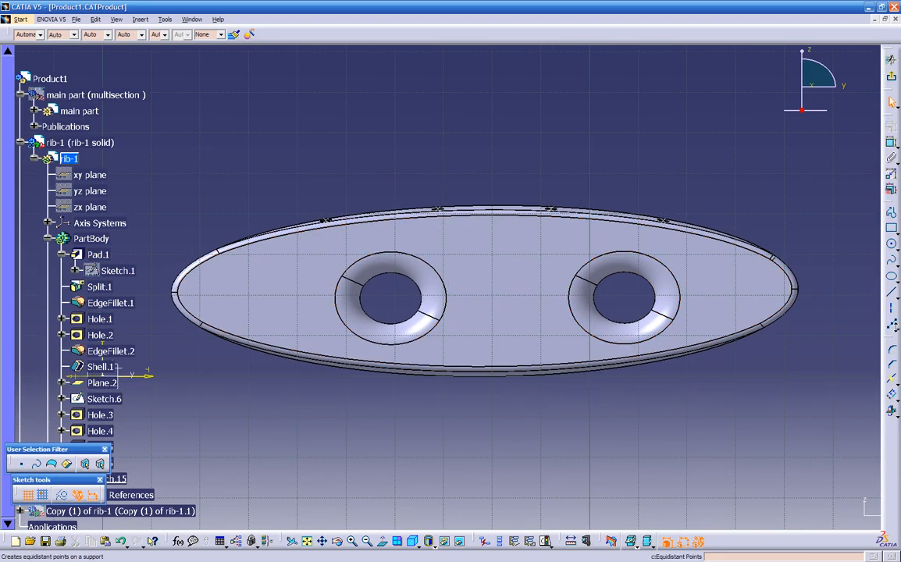
left_click(893, 327)
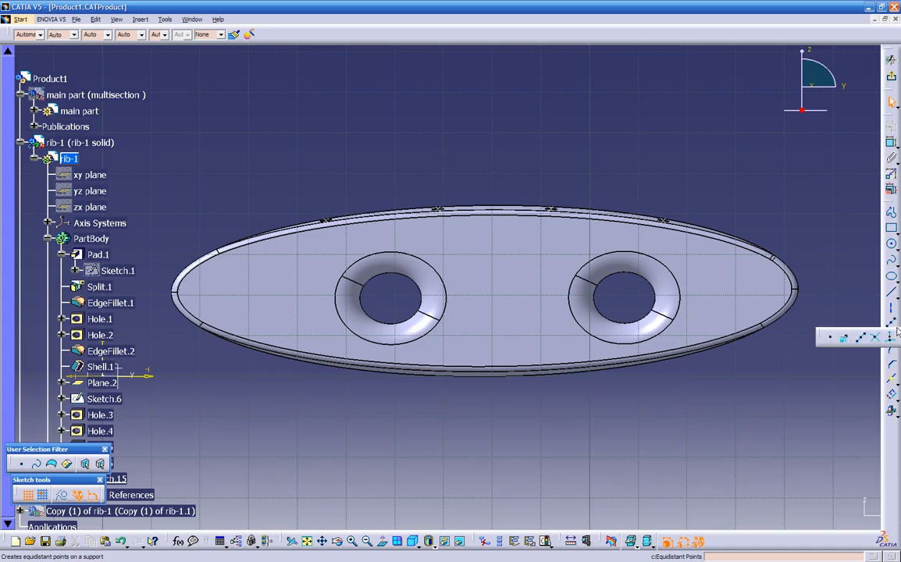
left_click(833, 342)
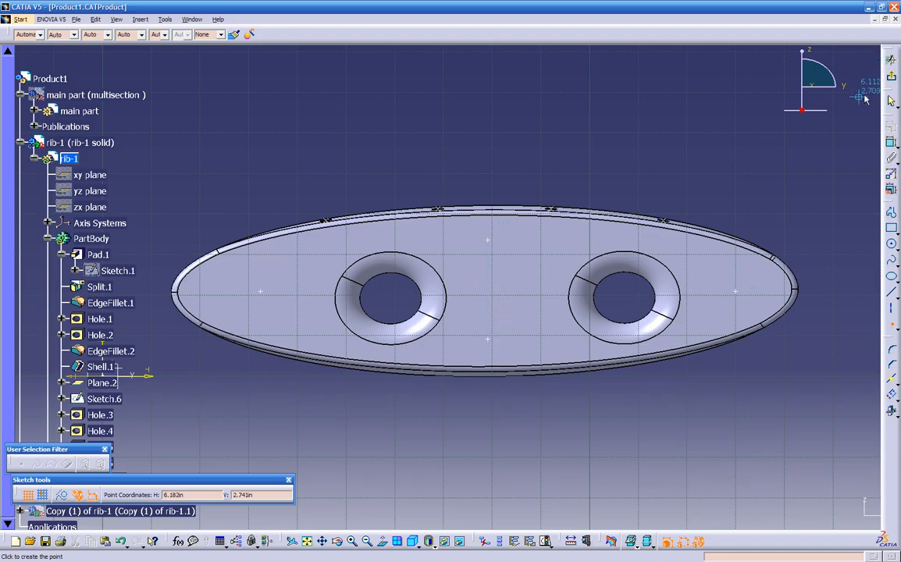
left_click(891, 60)
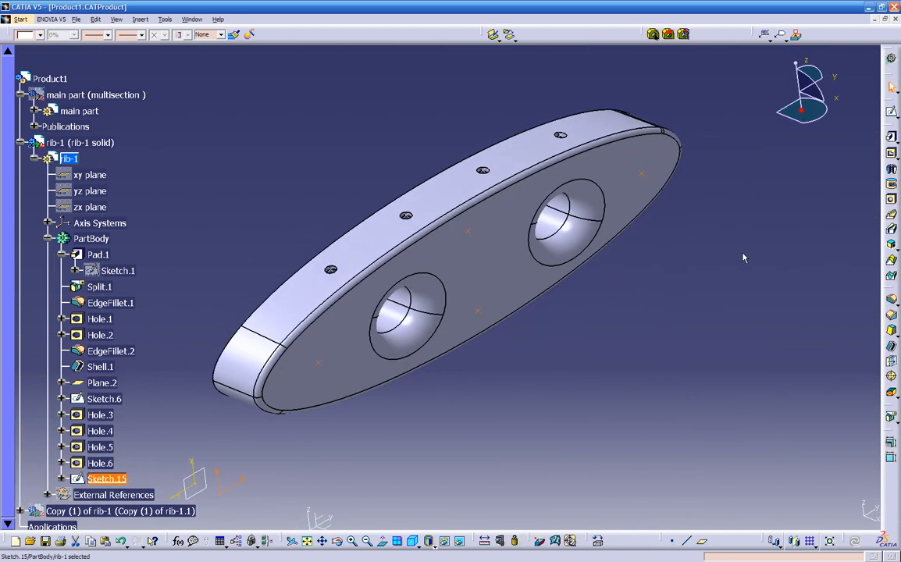
left_click(688, 349)
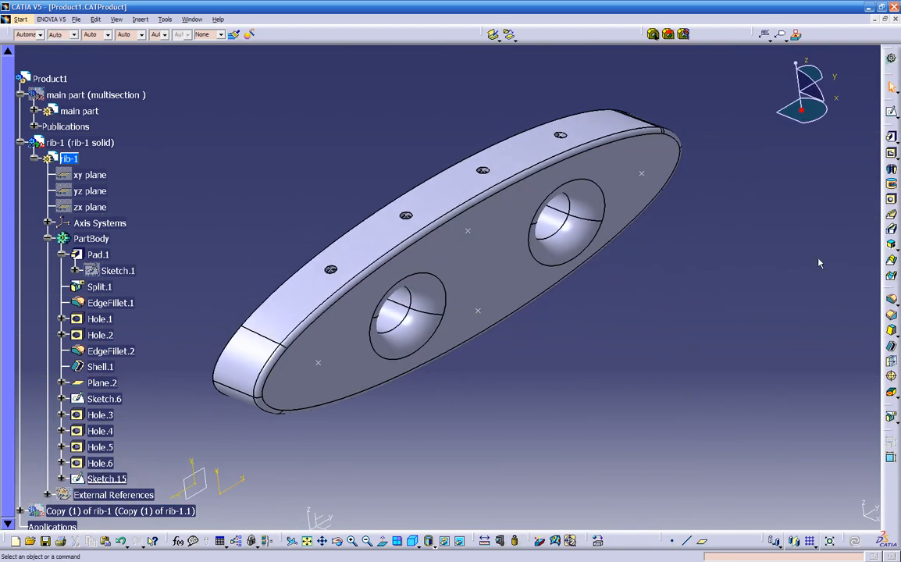
Step: Create an Up To Next hole, 0.25 in in diameter, on the web face at the end sketch point nearest the flange's first hole
left_click(318, 362)
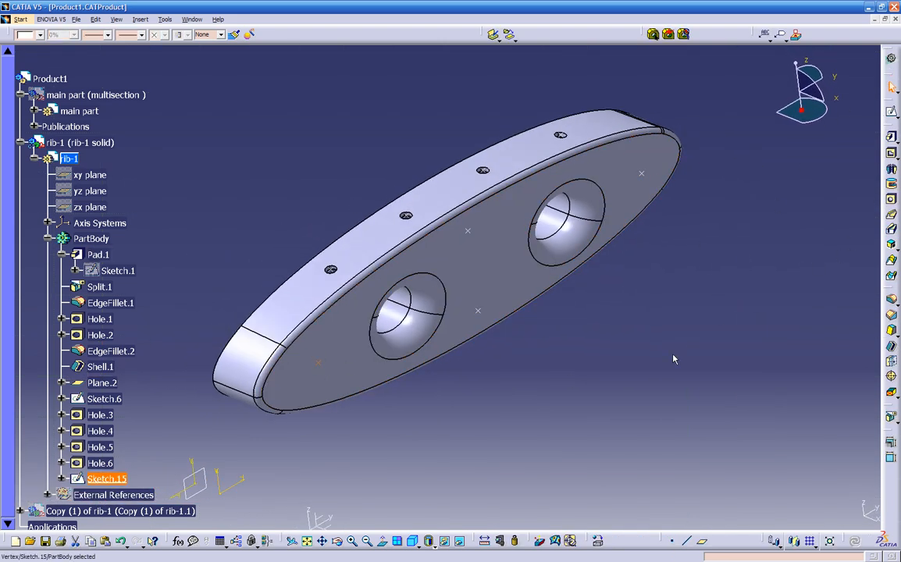
left_click(893, 201)
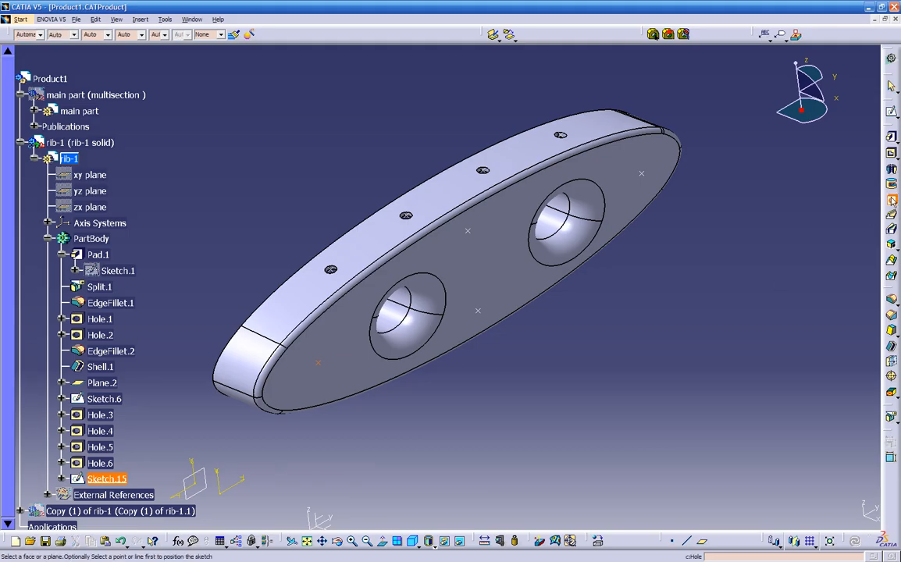
left_click(399, 355)
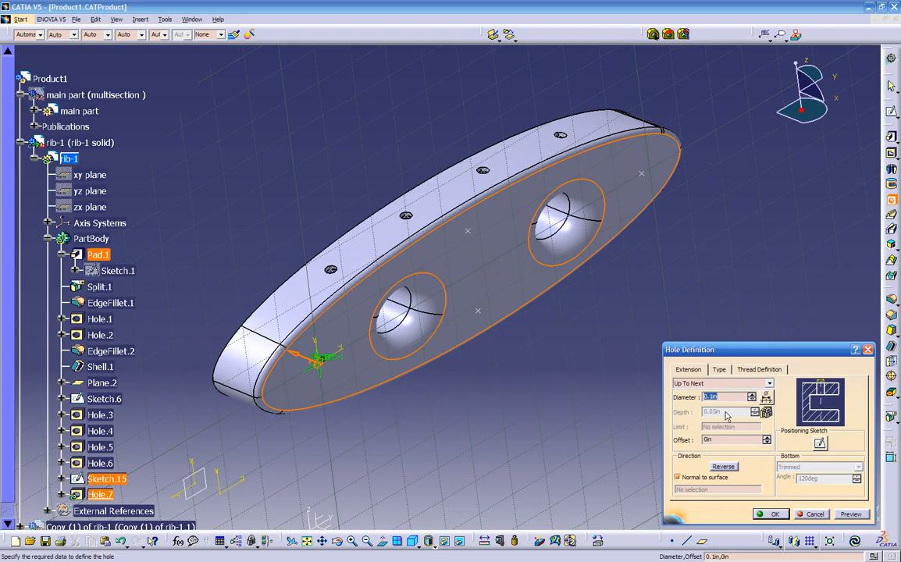
left_click(850, 514)
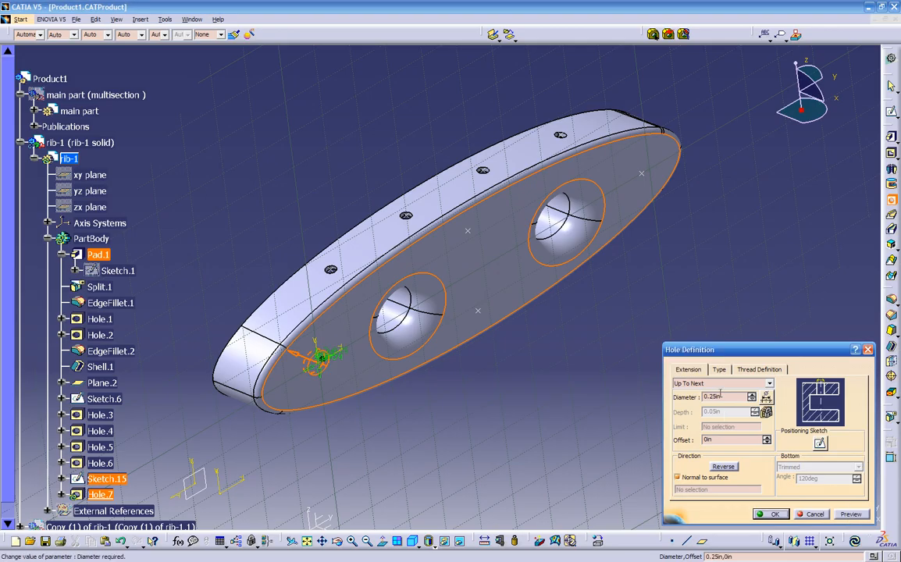
left_click(770, 514)
middle_click_drag(520, 447, 489, 328)
middle_click_drag(524, 400, 510, 379, "ctrl")
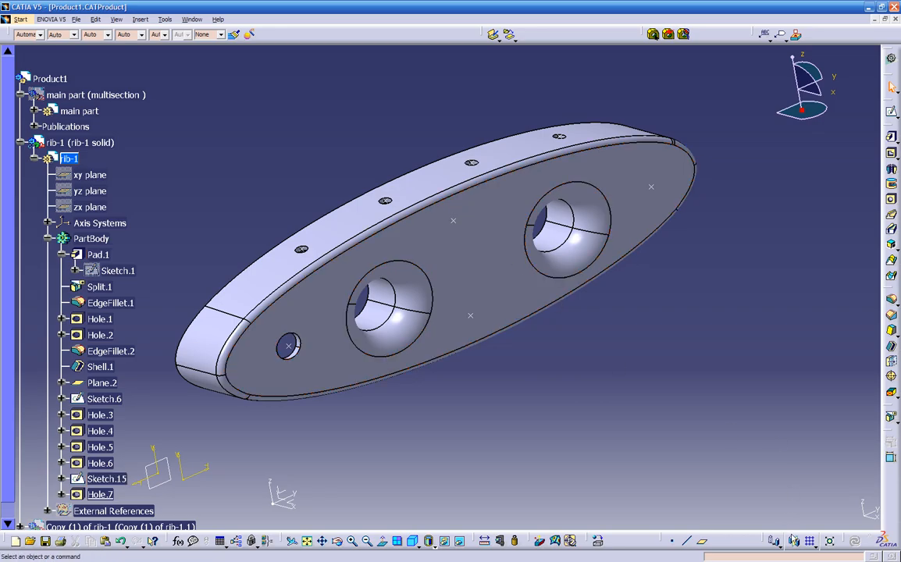
left_click(815, 548)
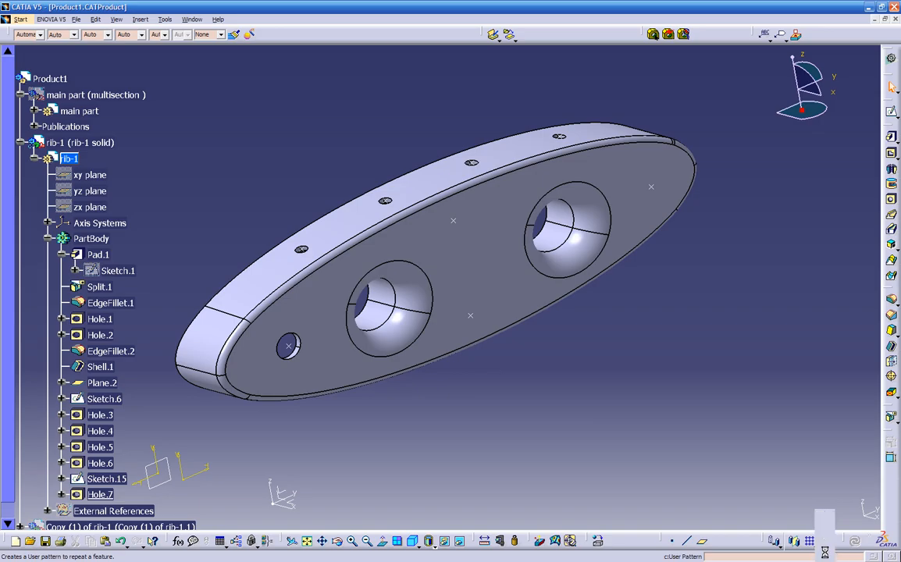
left_click(825, 555)
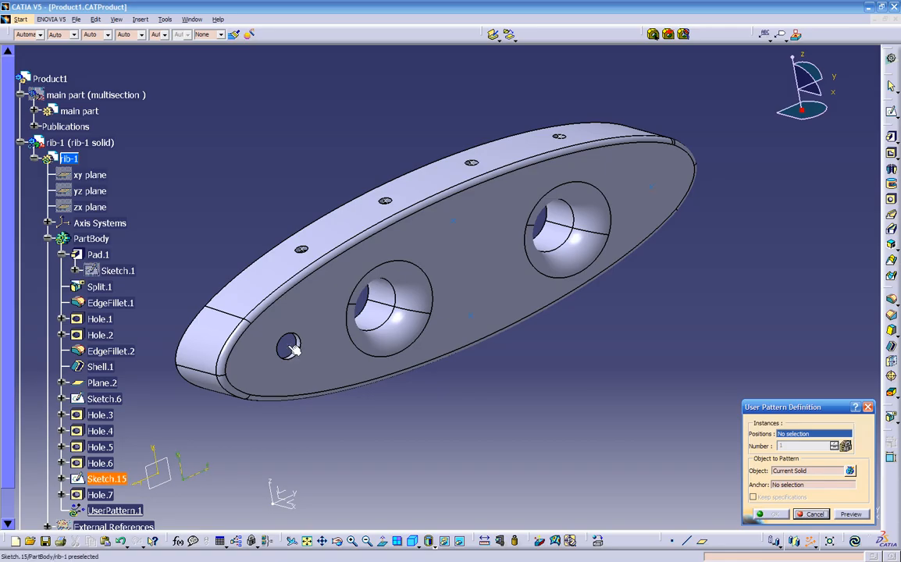
left_click(288, 346)
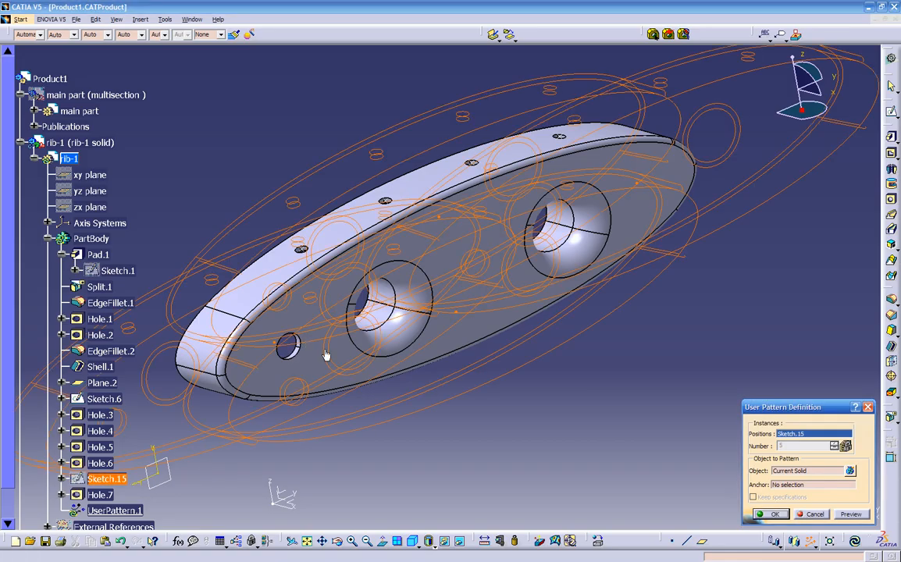
left_click(811, 514)
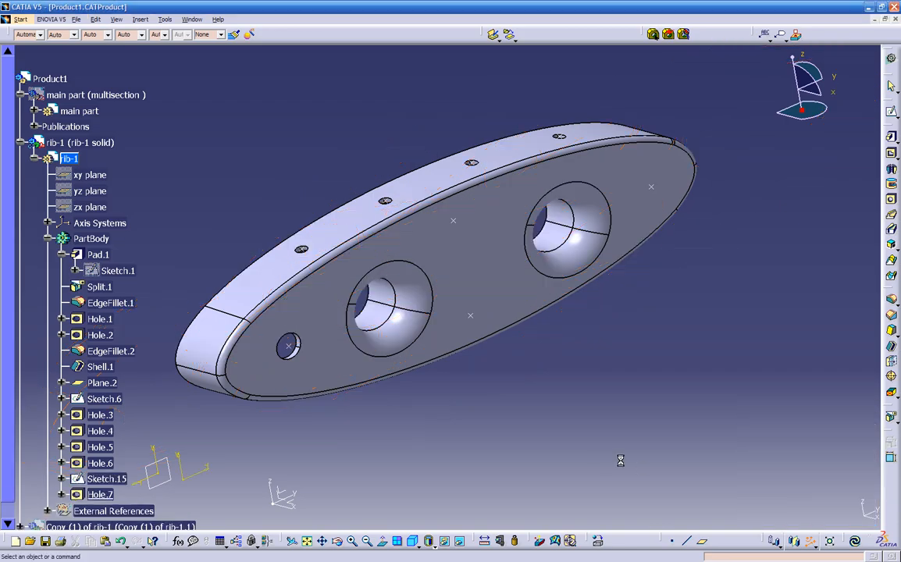
Step: Try a user pattern of the 0.25 in web hole with Sketch.15's points as positions, preview it and cancel
middle_click_drag(455, 439, 464, 420)
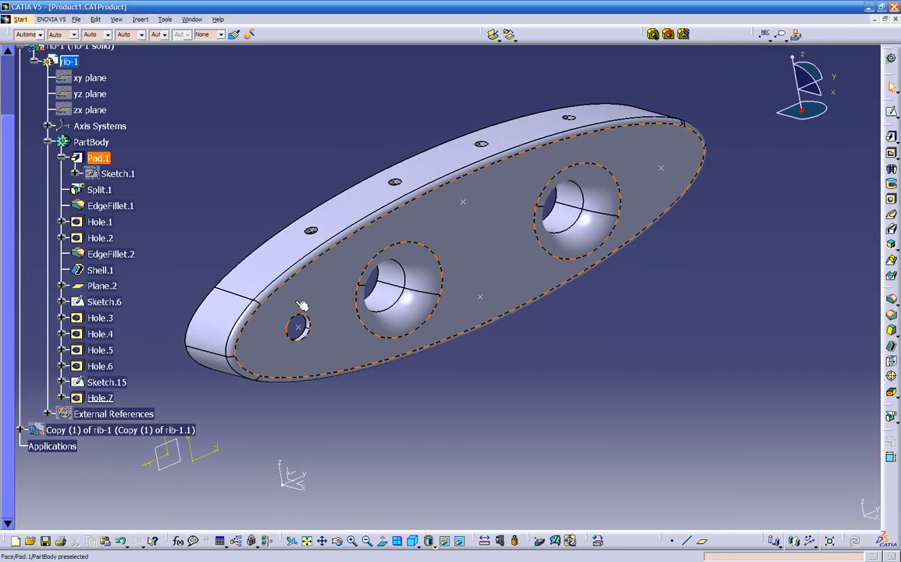
middle_click_drag(314, 352, 283, 298)
middle_click_drag(44, 375, 538, 336)
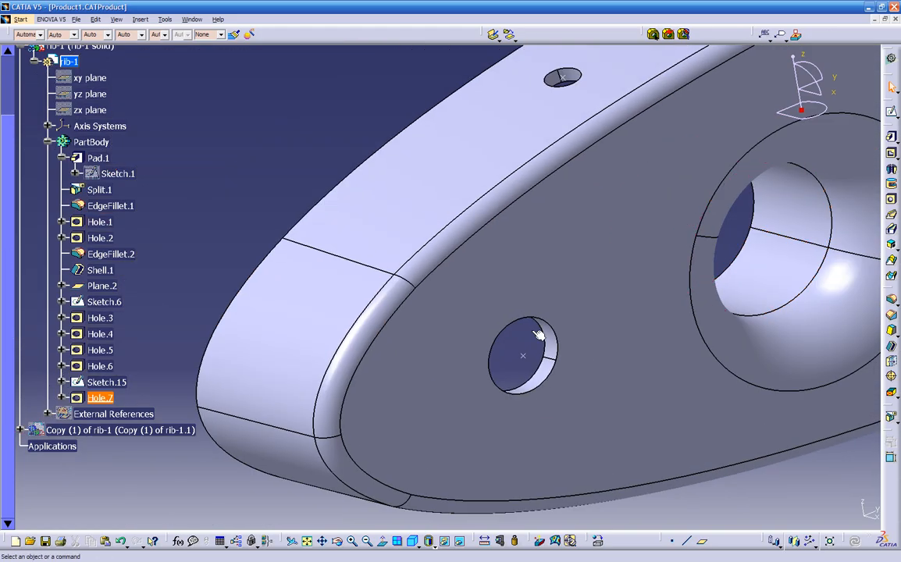
left_click(534, 389)
middle_click_drag(604, 353, 582, 433)
middle_click_drag(656, 396, 471, 411)
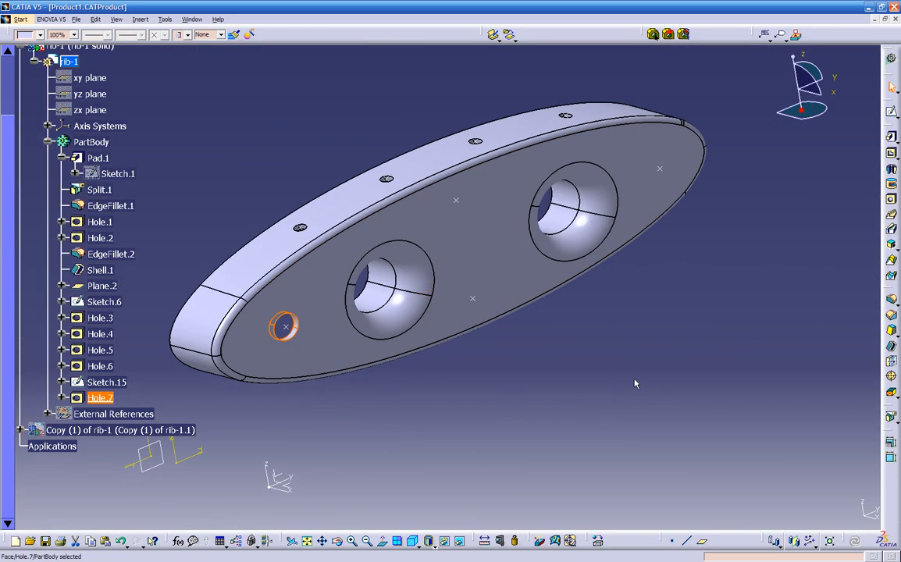
left_click(791, 538)
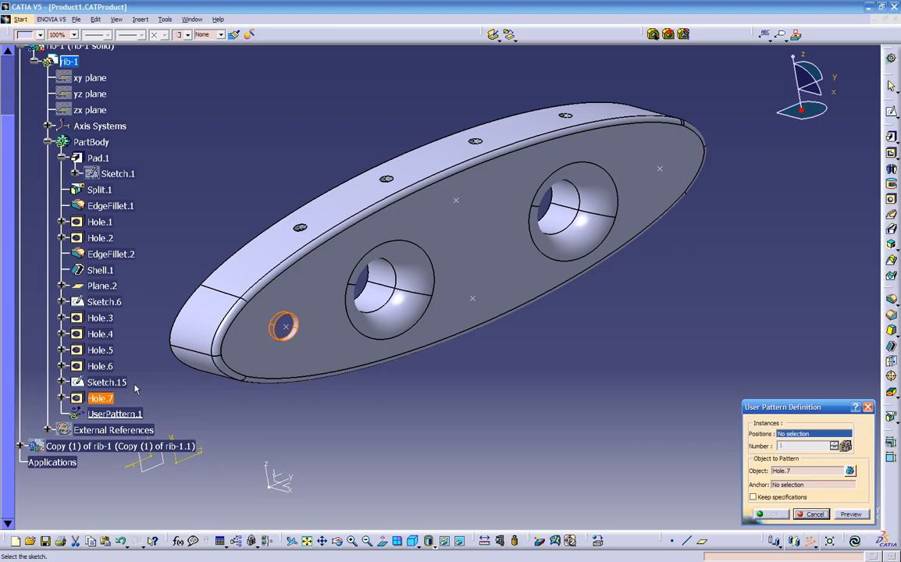
left_click(110, 382)
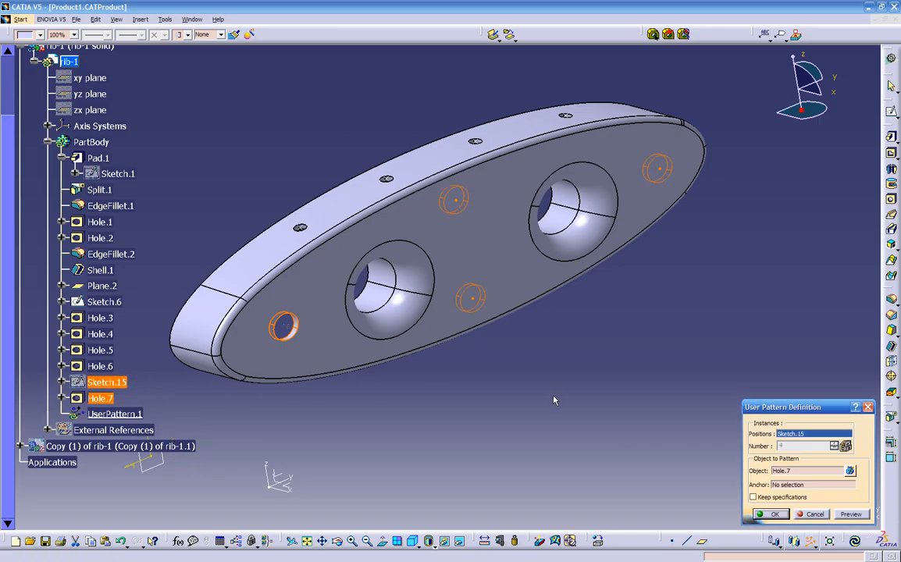
left_click(852, 516)
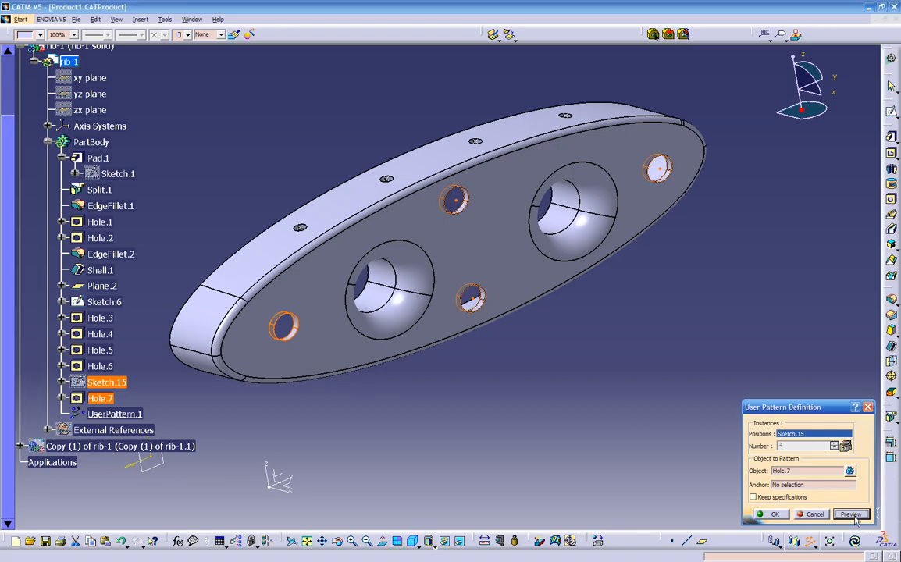
middle_click_drag(529, 435, 434, 445)
left_click(809, 516)
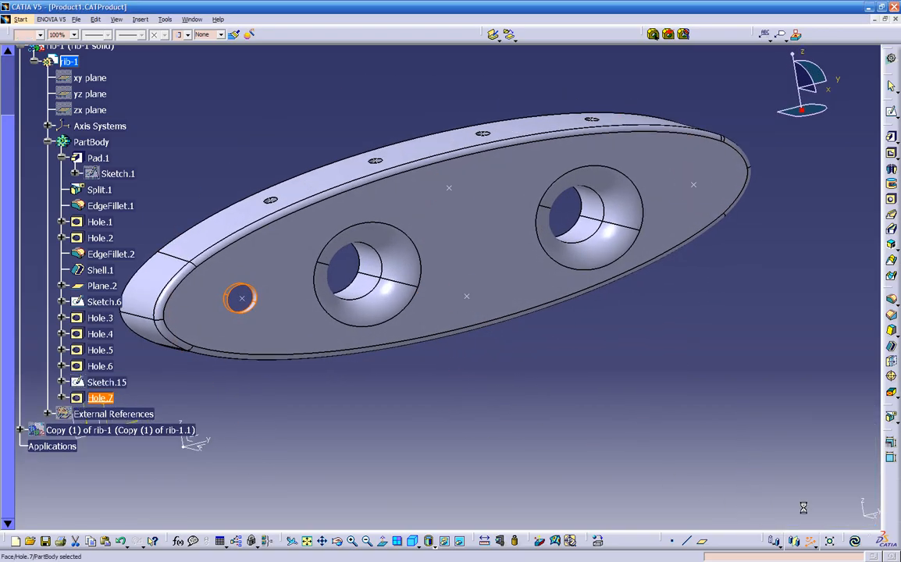
Step: Create a user pattern of the 0.25 in web hole using the points of Sketch.15 as positions
middle_click_drag(566, 408, 712, 405)
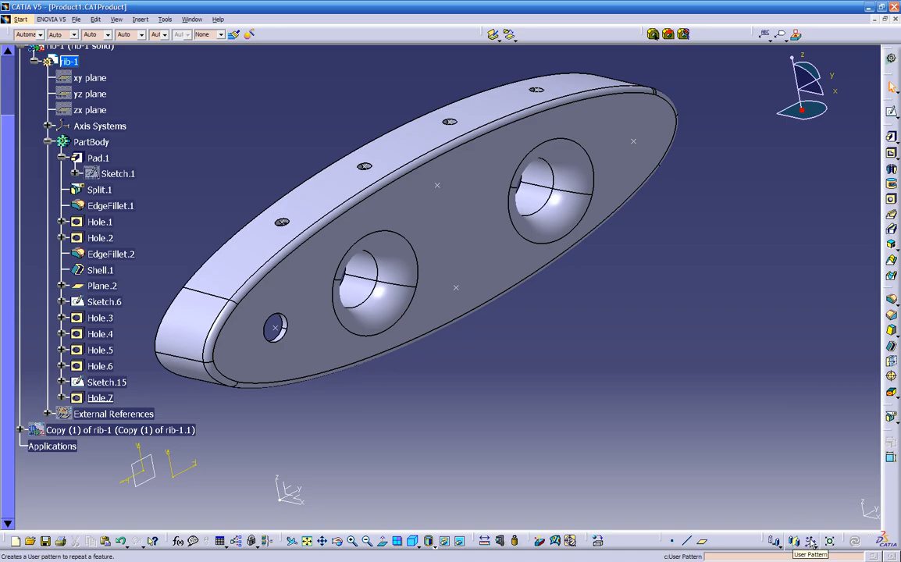
left_click(434, 362)
middle_click_drag(410, 399, 392, 345)
middle_click_drag(289, 323, 391, 320)
left_click(391, 321)
middle_click_drag(391, 320, 389, 312)
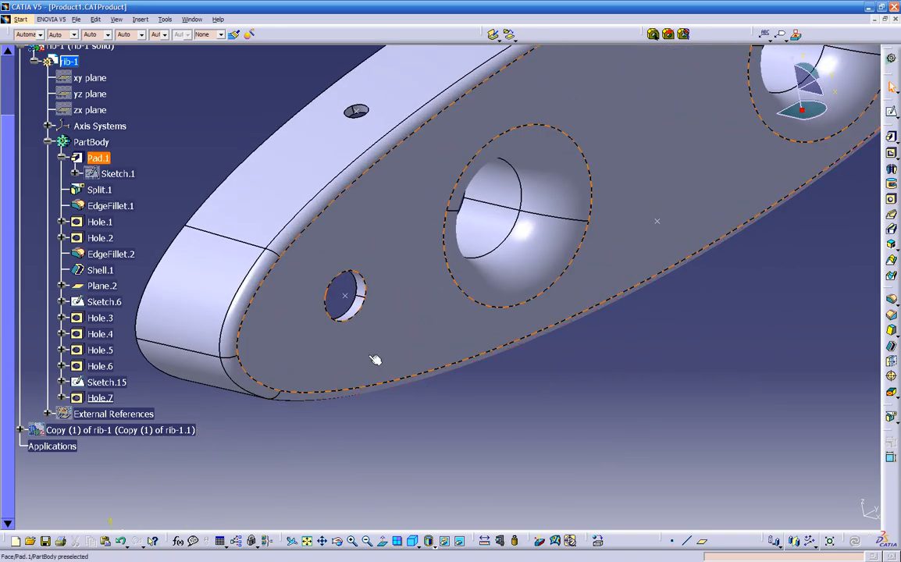
left_click(365, 290)
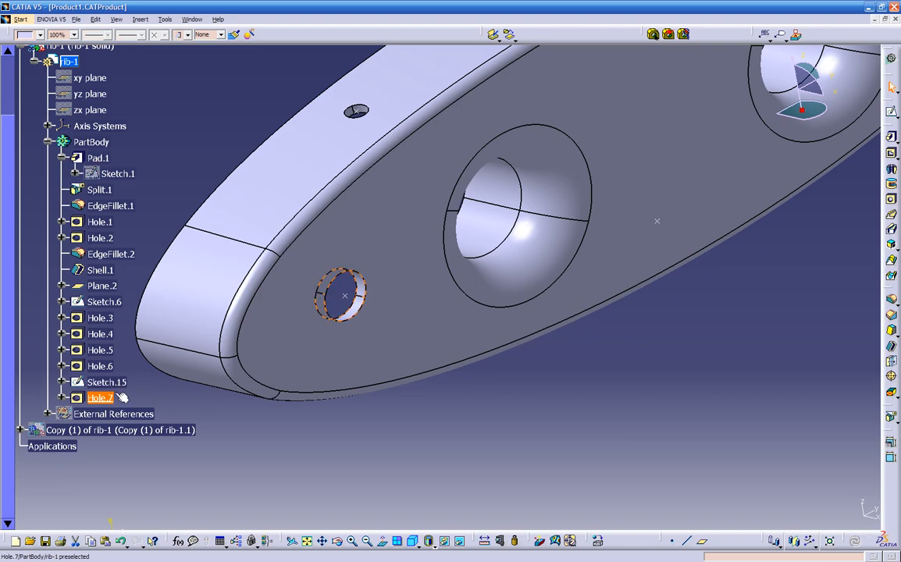
left_click(807, 541)
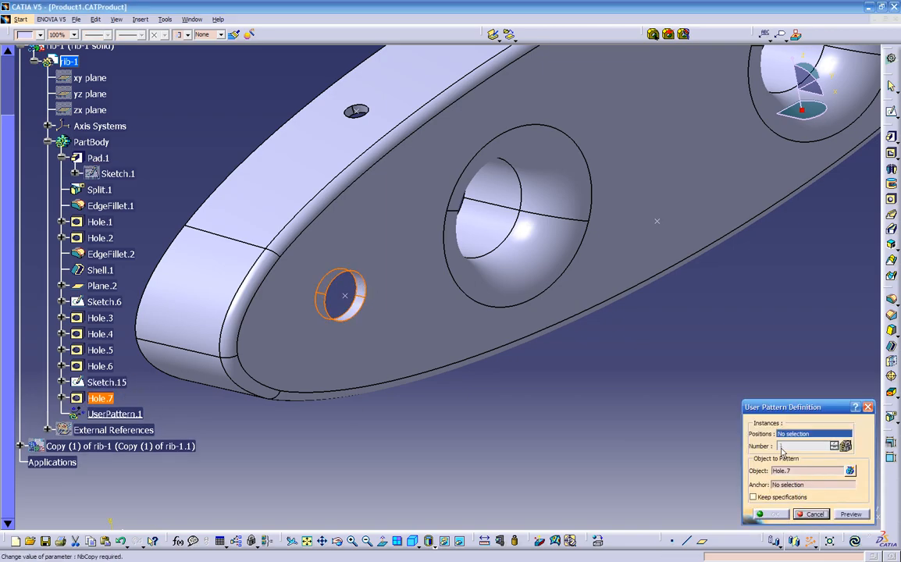
middle_click_drag(621, 419, 476, 431)
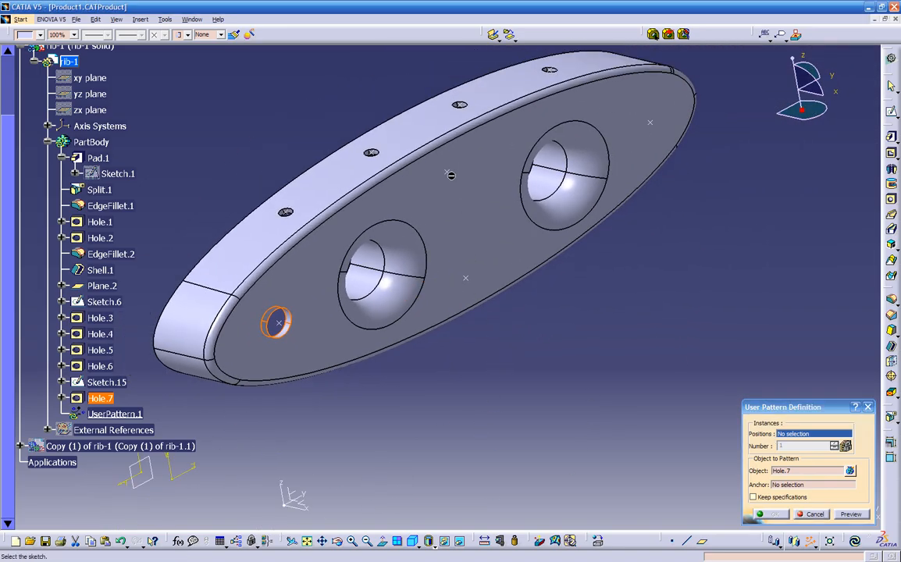
left_click(107, 382)
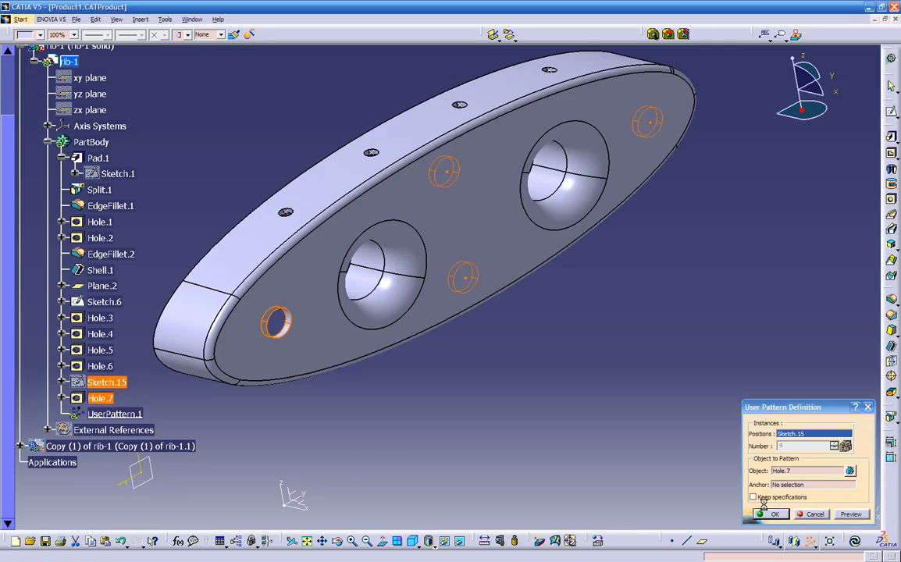
left_click(776, 515)
Step: Activate Product1 and switch the hide/show state of the main part and Copy (1) of rib-1 to shown
middle_click_drag(438, 383, 571, 411)
scroll(528, 390, "up", 2)
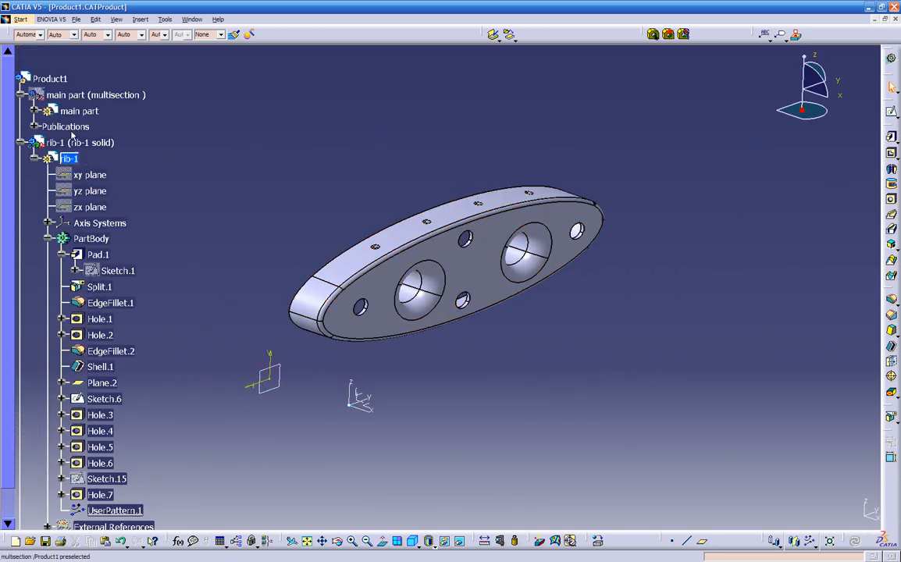
double_click(54, 79)
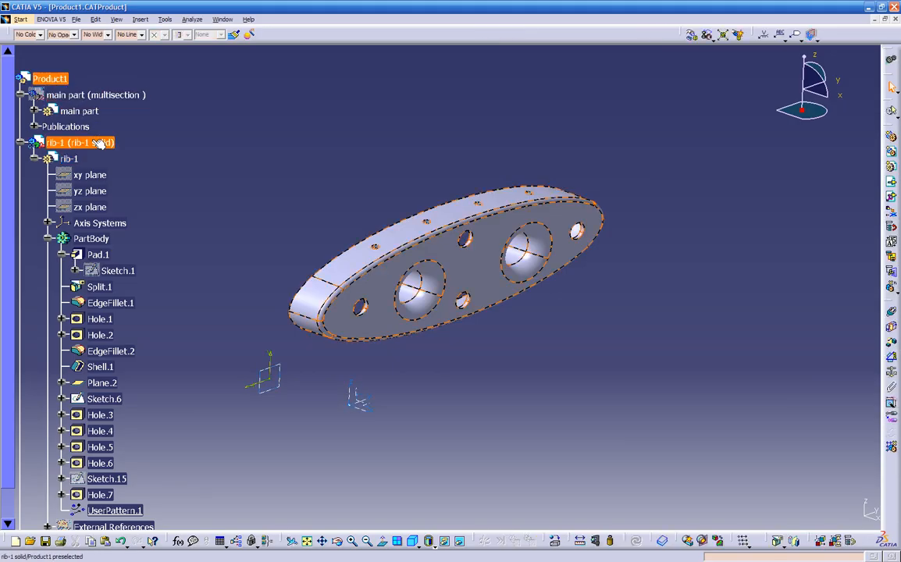
right_click(58, 97)
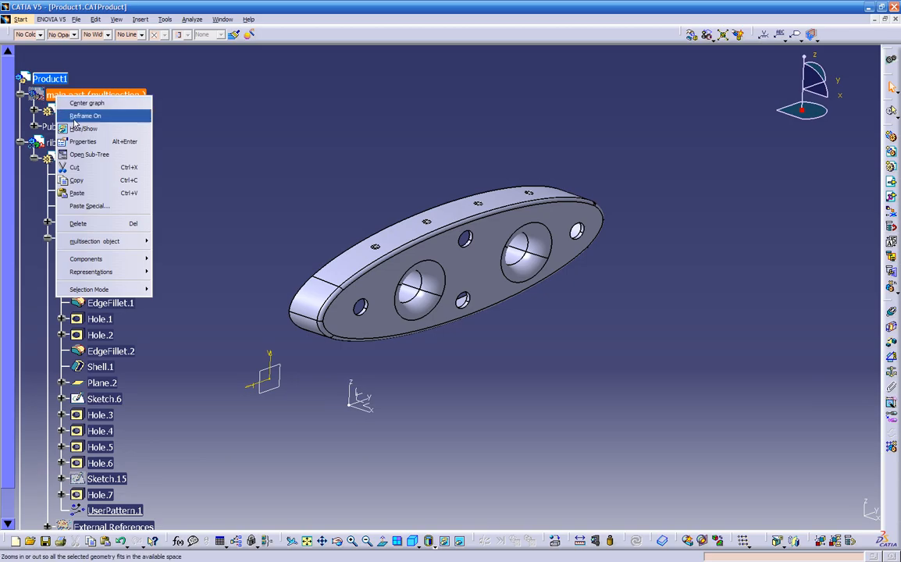
left_click(75, 127)
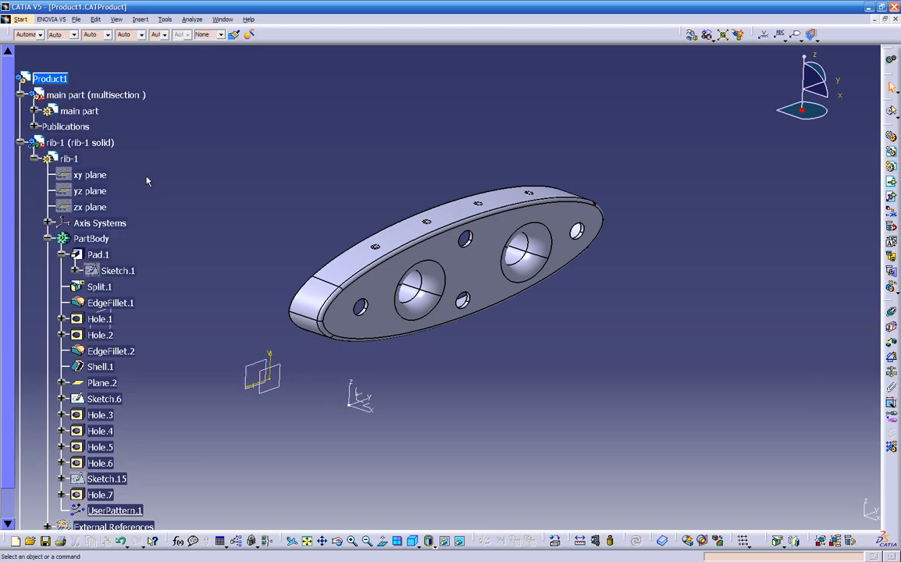
left_click(48, 239)
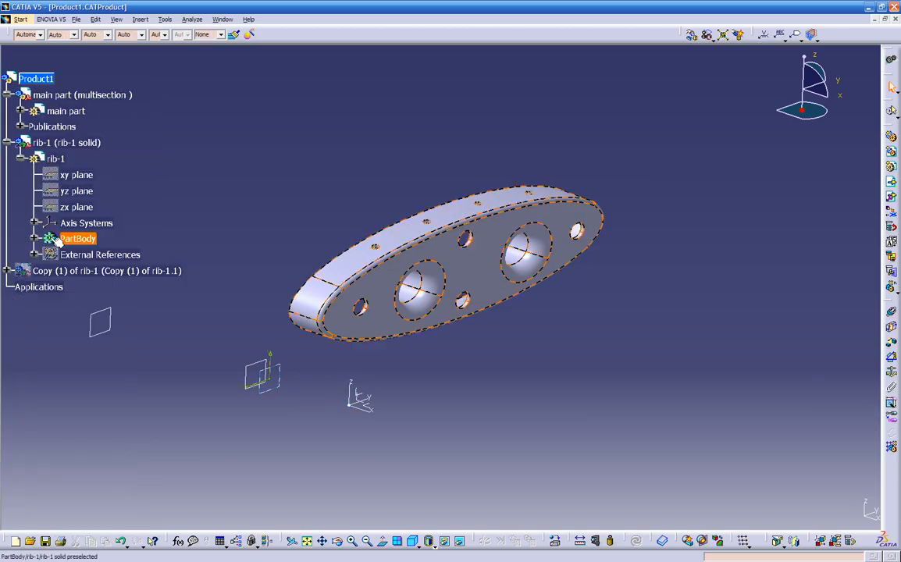
right_click(23, 271)
left_click(51, 302)
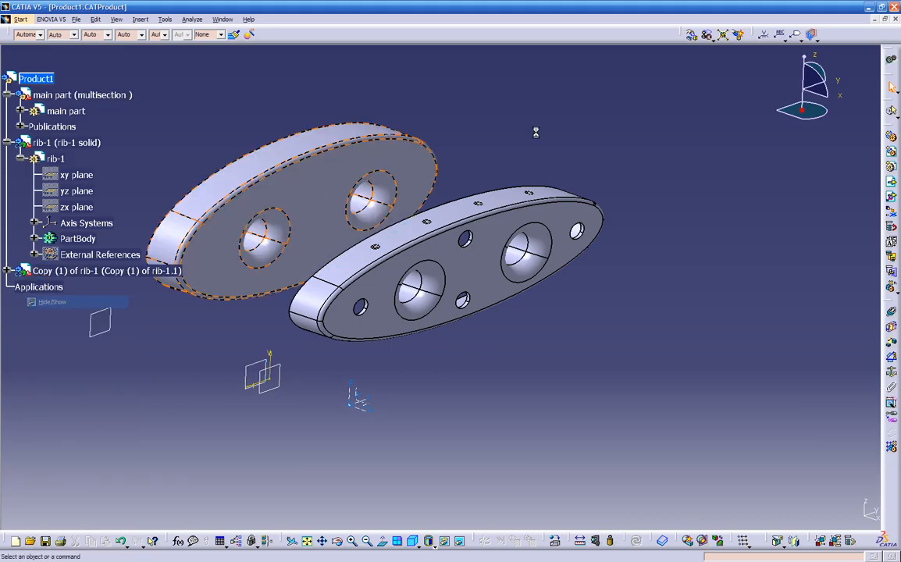
mouse_move(588, 168)
middle_mouse_down()
mouse_move(639, 182)
mouse_move(581, 181)
mouse_move(597, 179)
middle_mouse_up()
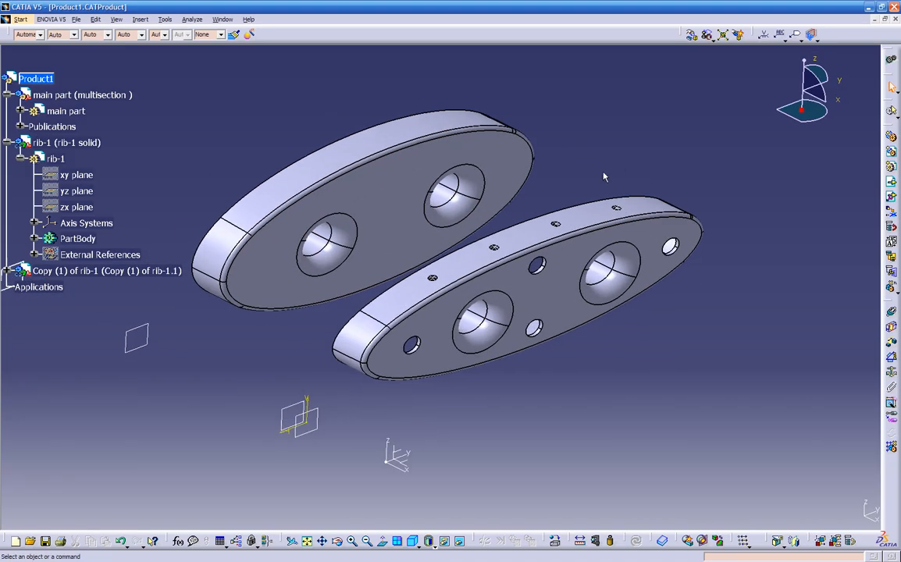
Step: Save Product1 and all its modified and new parts through Save Management
left_click(79, 20)
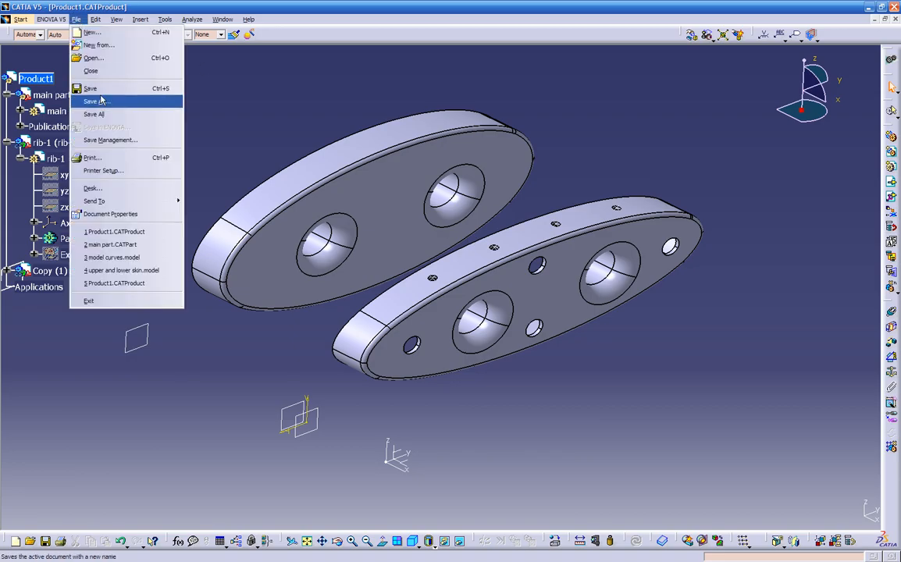
left_click(101, 139)
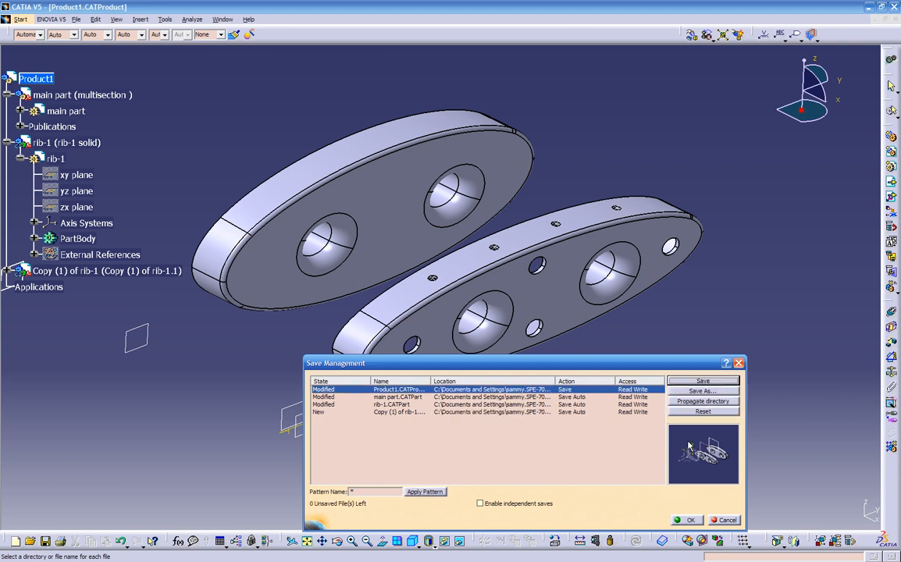
left_click(689, 522)
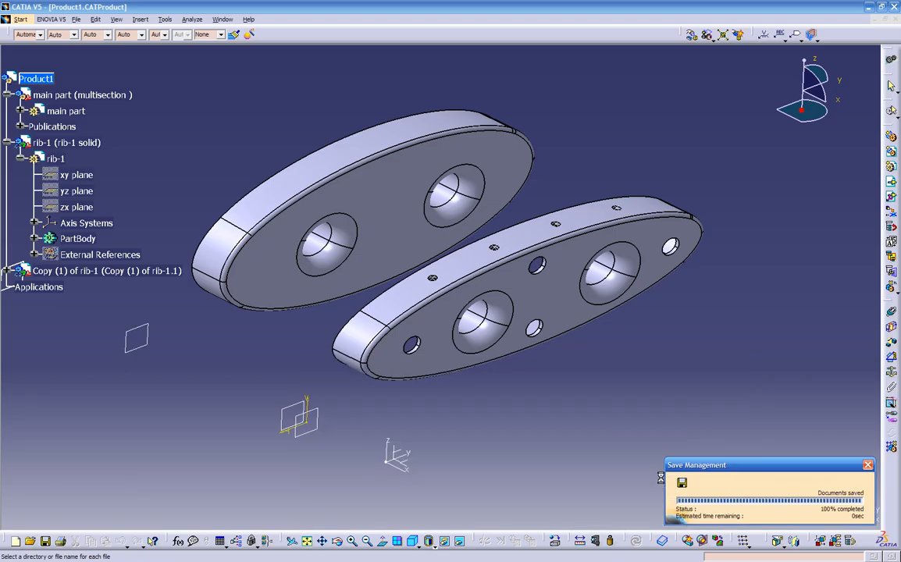
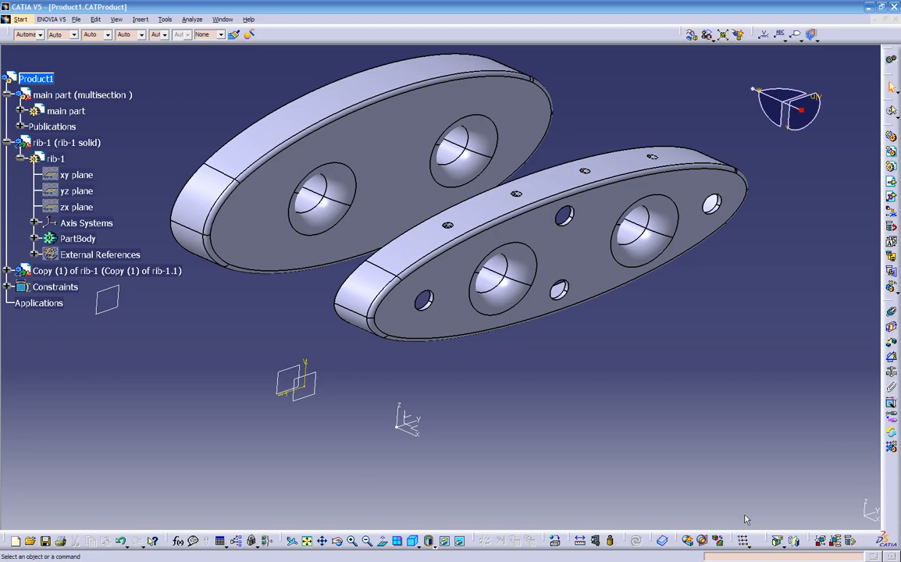
Step: Open the catalog browser with the ISO Standards, preview its hardware families and open the Screws family
right_click(888, 477)
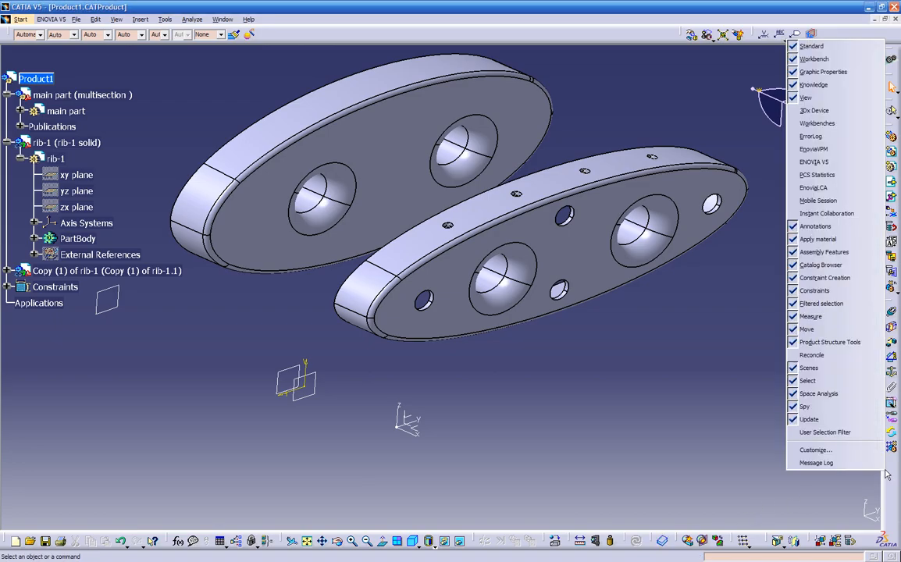
left_click(799, 268)
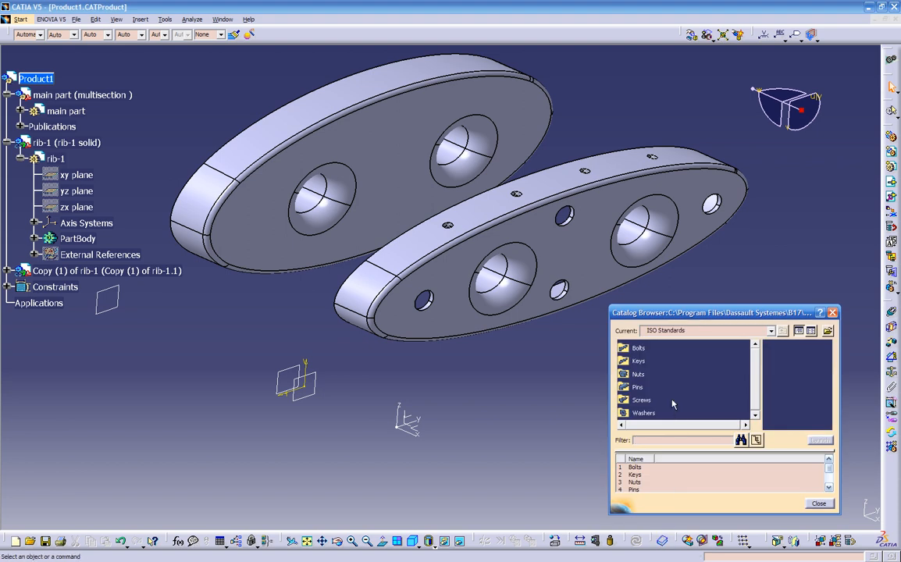
left_click(638, 361)
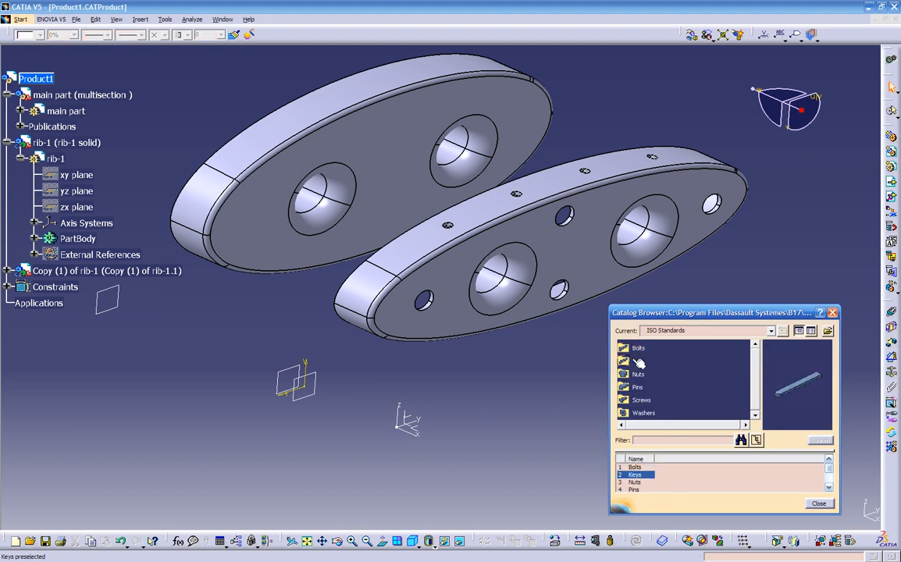
left_click(639, 374)
left_click(638, 387)
left_click(641, 400)
left_click(642, 413)
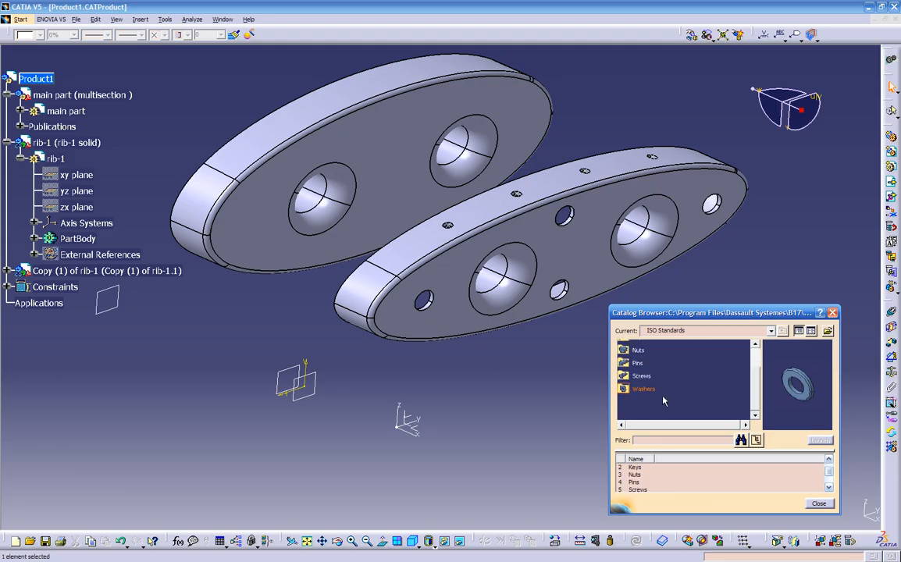
left_click(638, 378)
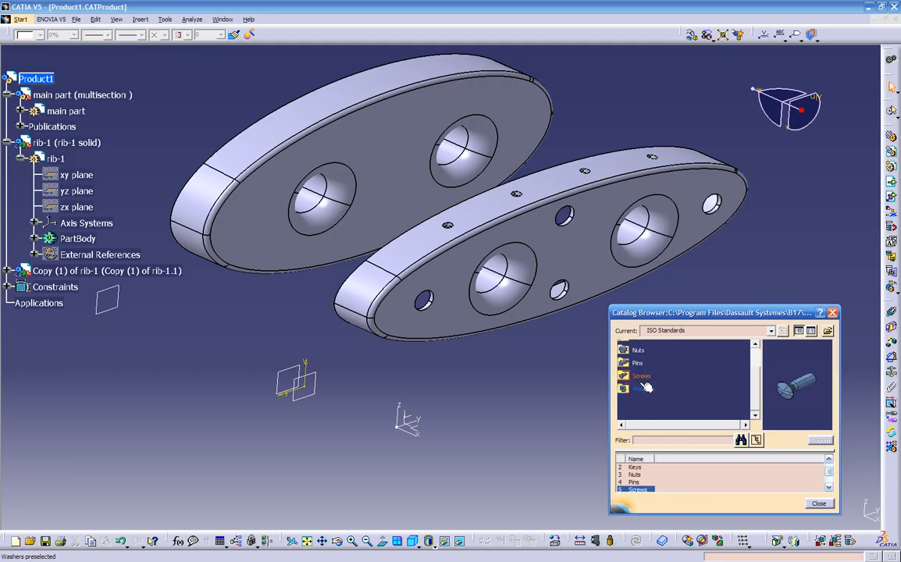
double_click(640, 376)
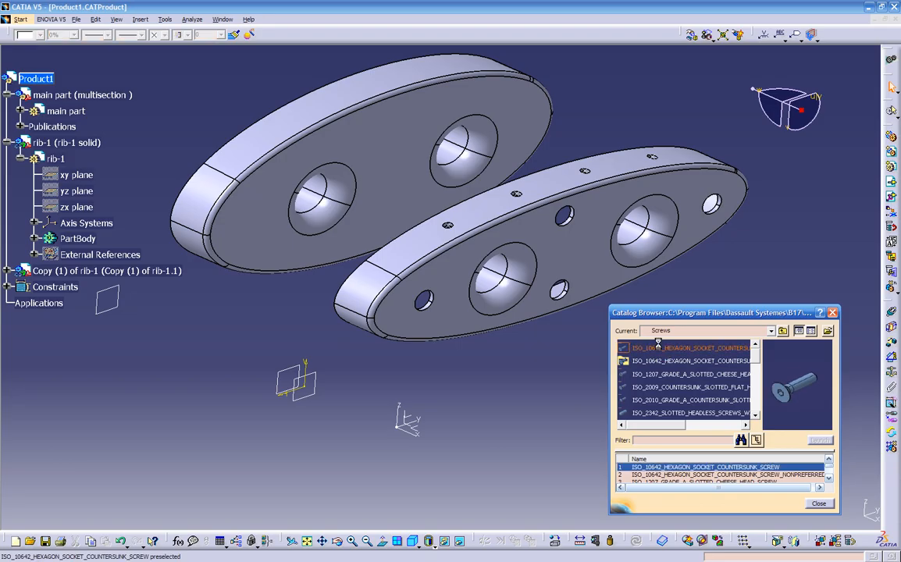
Step: Preview the available ISO screw types and open the ISO_2009_COUNTERSUNK_SLOTTED_FLAT_HEAD_SCREW family
left_click(660, 361)
left_click(664, 375)
left_click(661, 387)
left_click(660, 400)
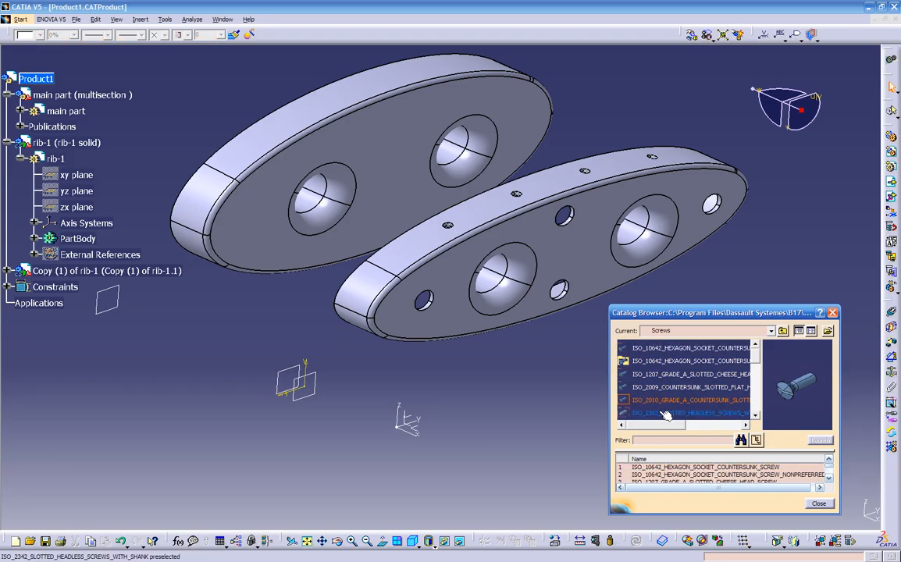
left_click(660, 387)
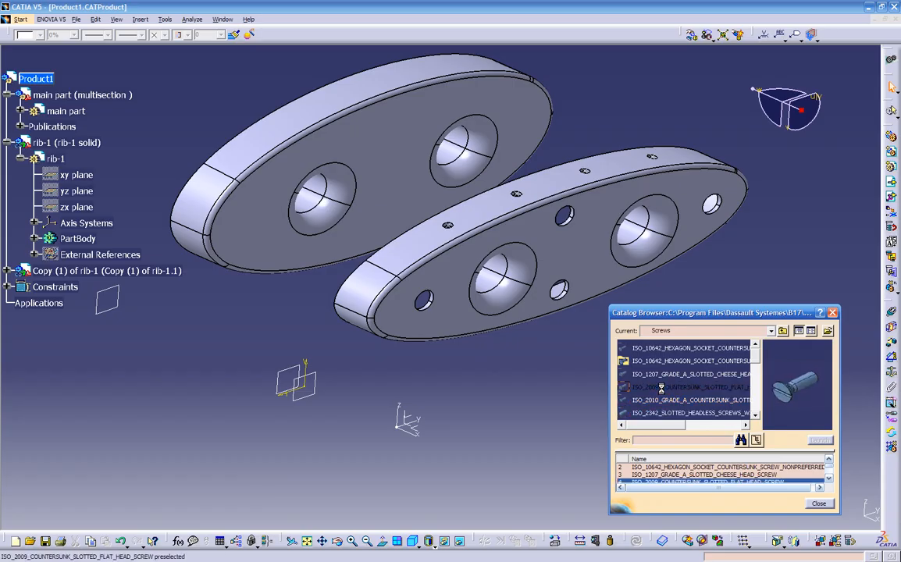
left_click(660, 375)
scroll(668, 378, "up", 2)
left_click(659, 365)
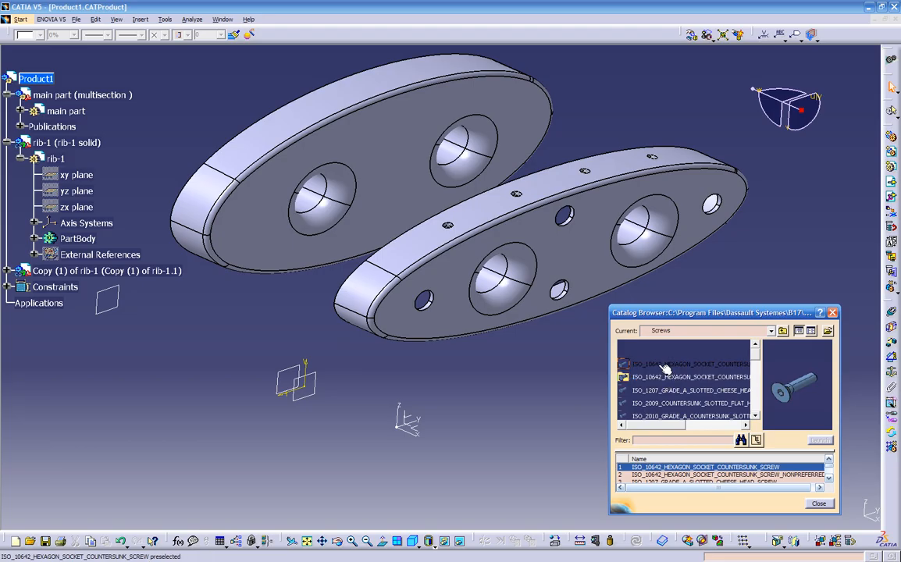
left_click(662, 390)
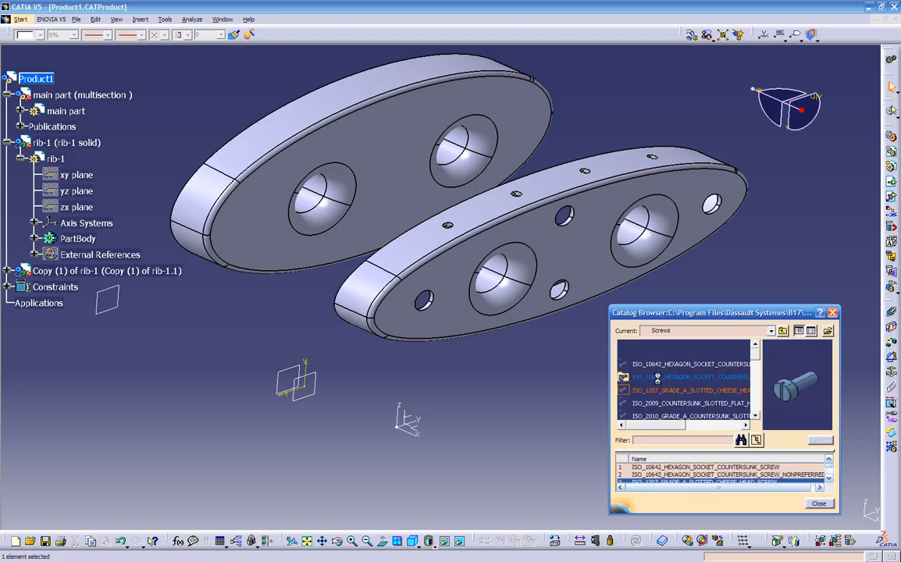
left_click(665, 380)
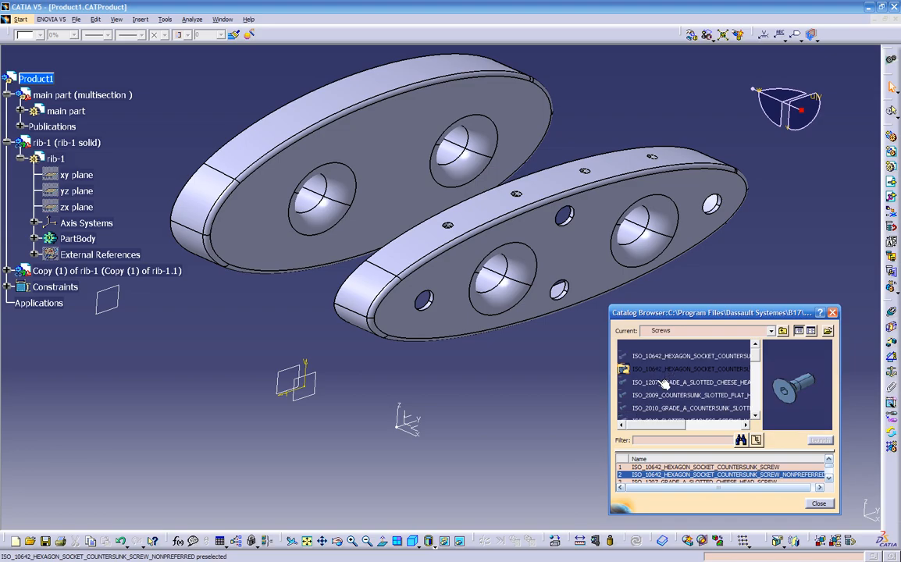
left_click(663, 389)
left_click(663, 399)
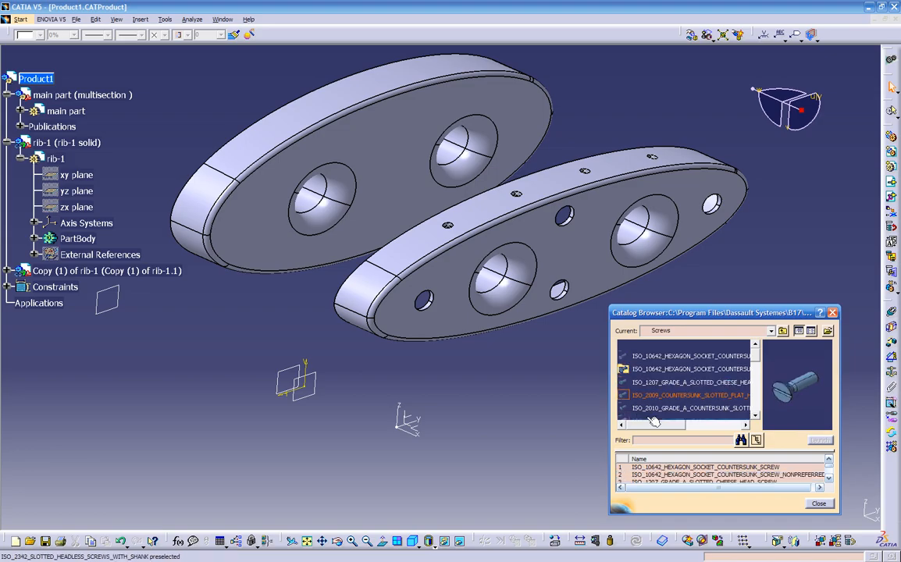
left_click(650, 408)
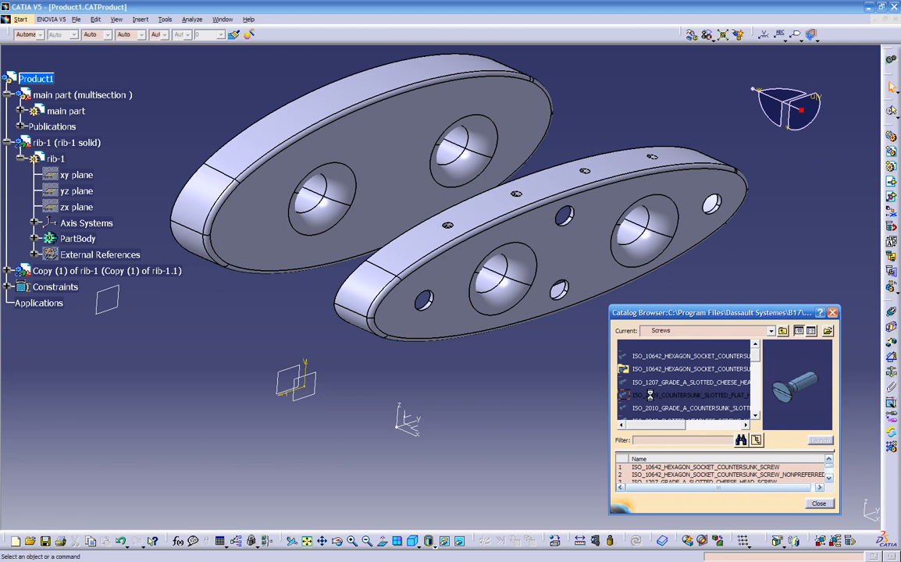
double_click(656, 397)
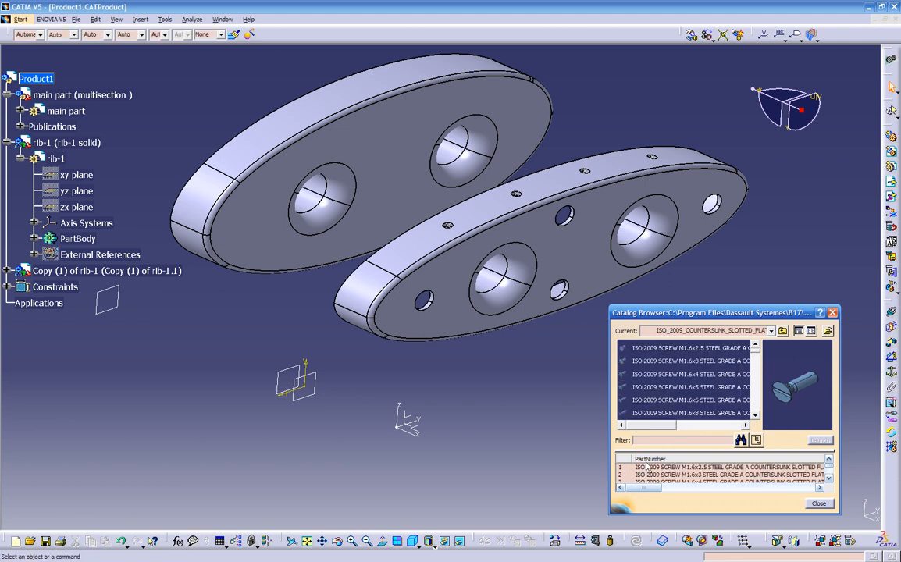
Step: Enlarge the catalog browser to show the full size table and browse the countersunk screws down to the M6 sizes
left_click_drag(610, 306, 75, 166)
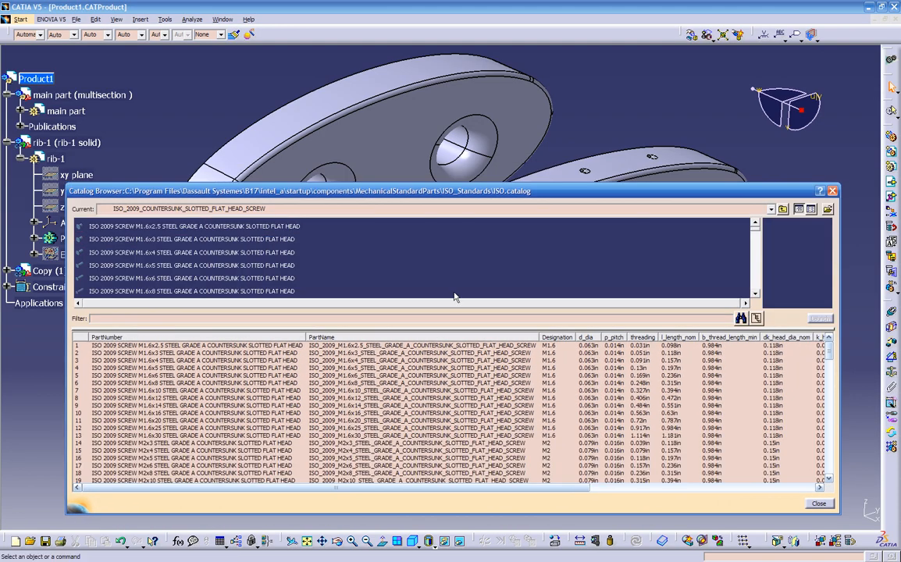
left_click(596, 374)
scroll(595, 376, "down", 9)
scroll(595, 378, "down", 5)
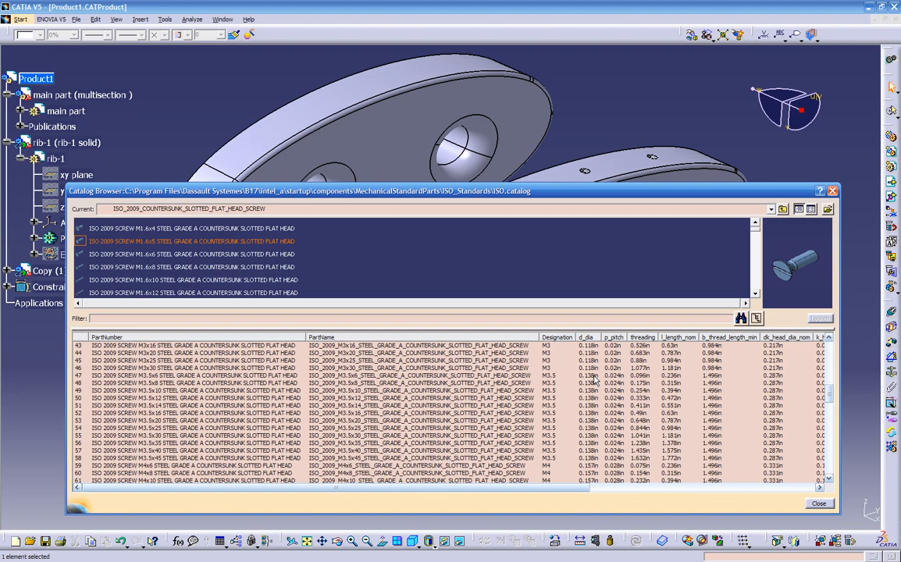
scroll(594, 404, "down", 10)
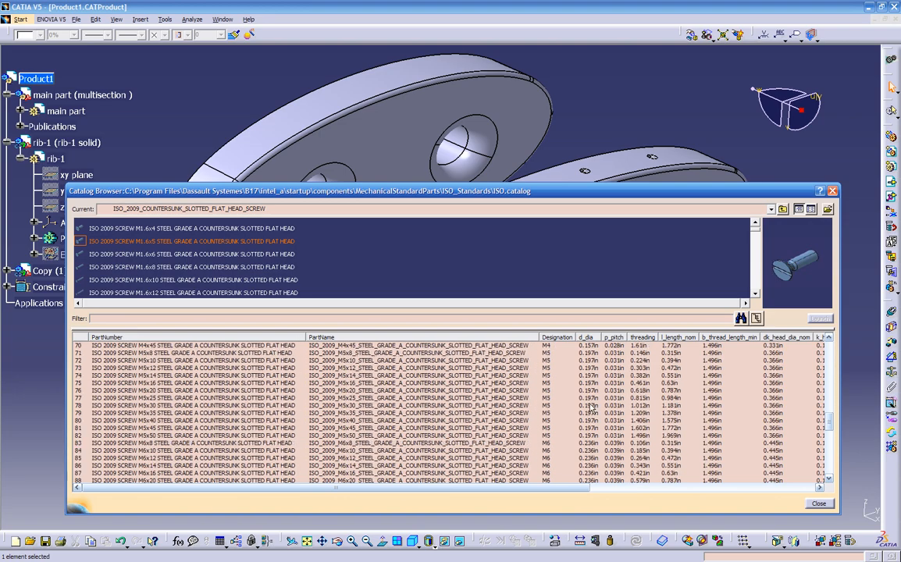
scroll(593, 406, "down", 2)
left_click_drag(641, 191, 605, 177)
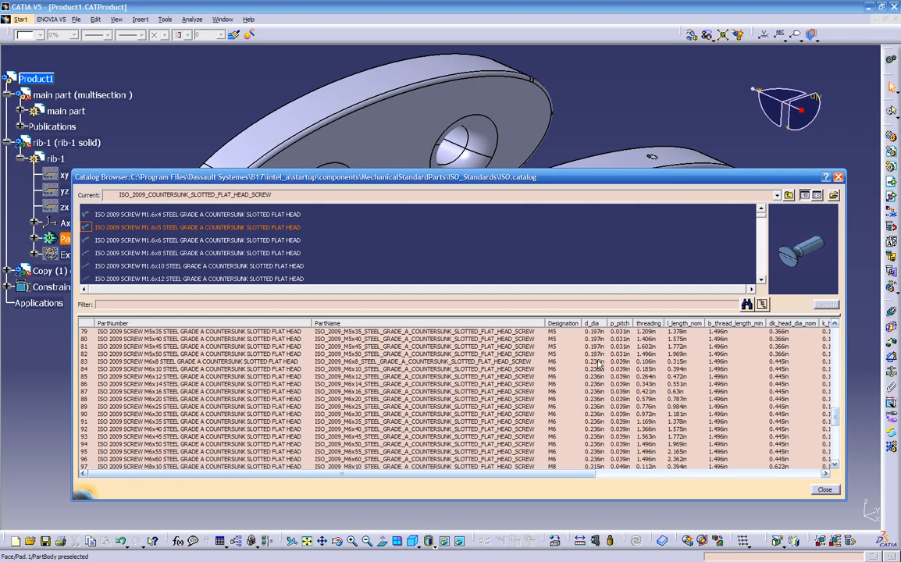
Step: Preview the shortest M6 countersunk screws, insert the ISO 2009 SCREW M6x8 into Product1 and close the catalog
left_click(599, 362)
left_click(598, 370)
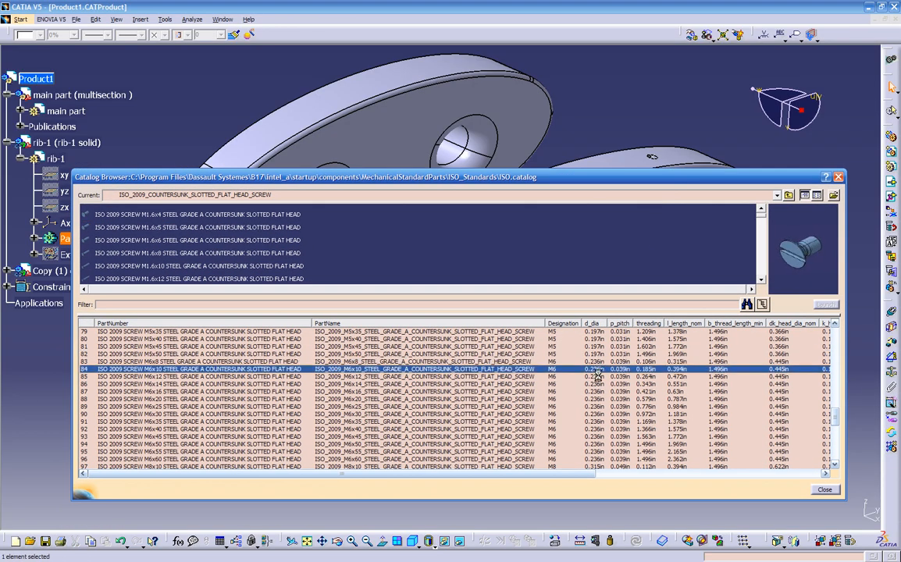
left_click(599, 377)
left_click(596, 363)
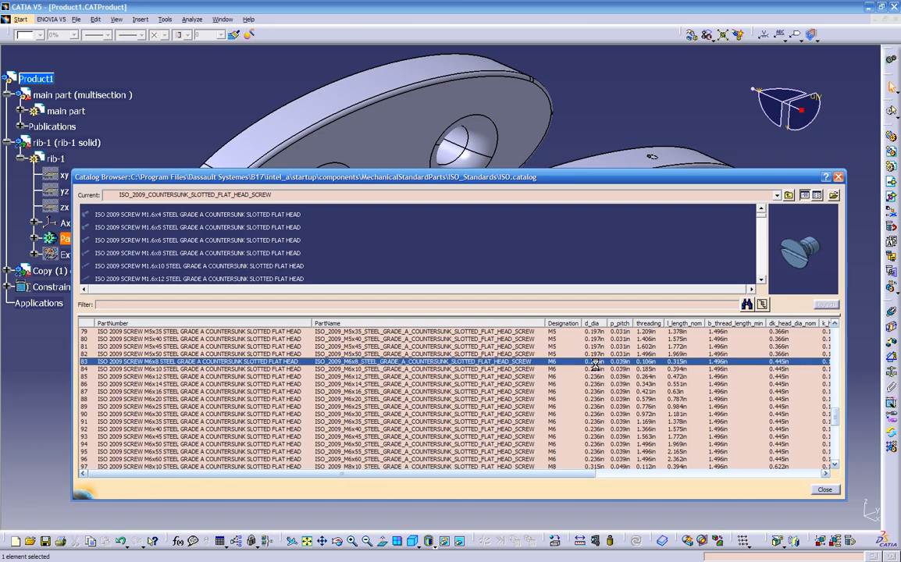
double_click(596, 363)
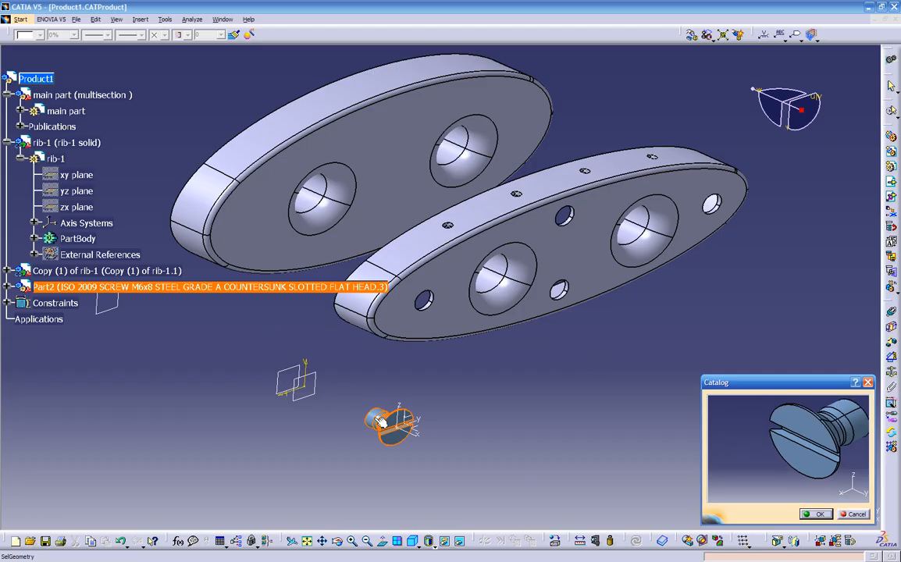
middle_click_drag(418, 425, 311, 307)
middle_click_drag(507, 350, 505, 353)
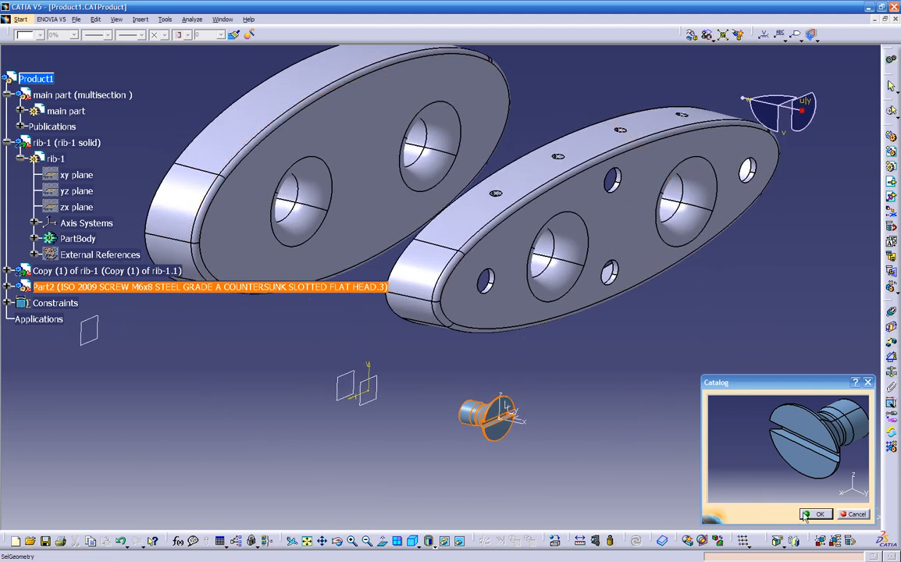
left_click(806, 516)
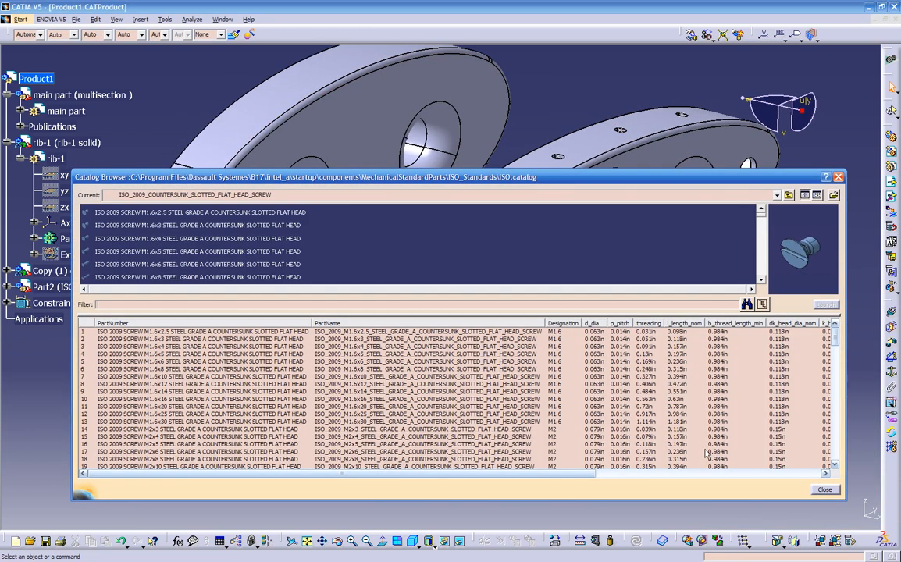
left_click(823, 490)
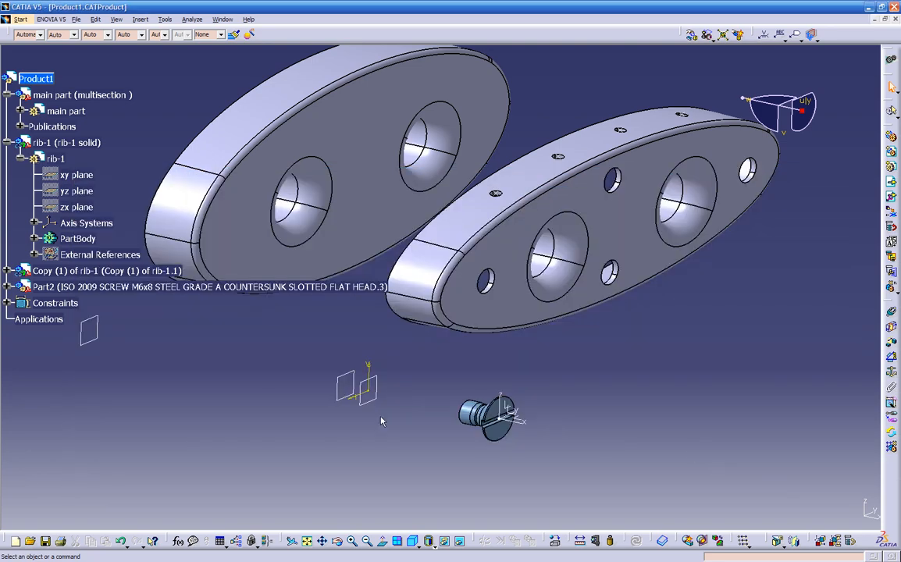
Step: Collapse the rib-1 and main part branches in the specification tree
middle_click_drag(211, 356, 317, 364)
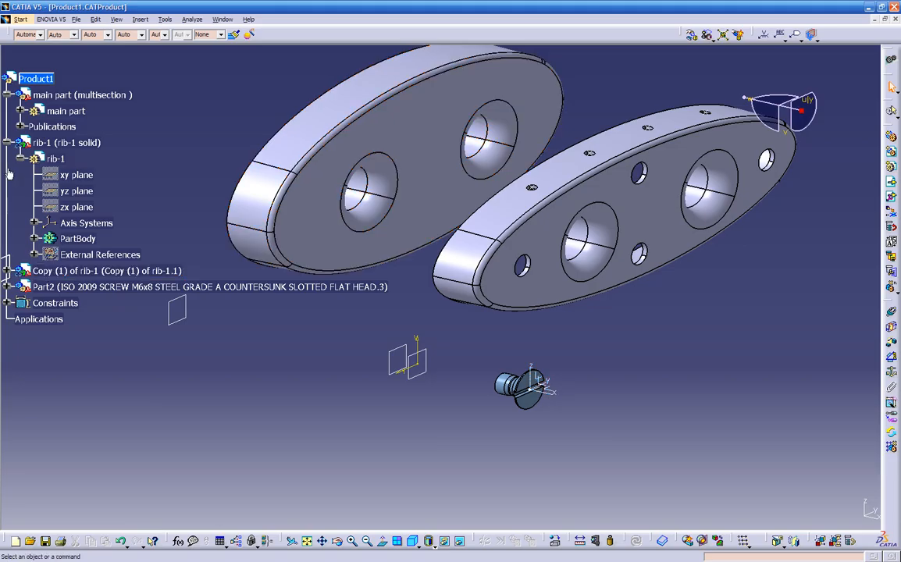
scroll(13, 164, "down", 2)
scroll(16, 158, "up", 1)
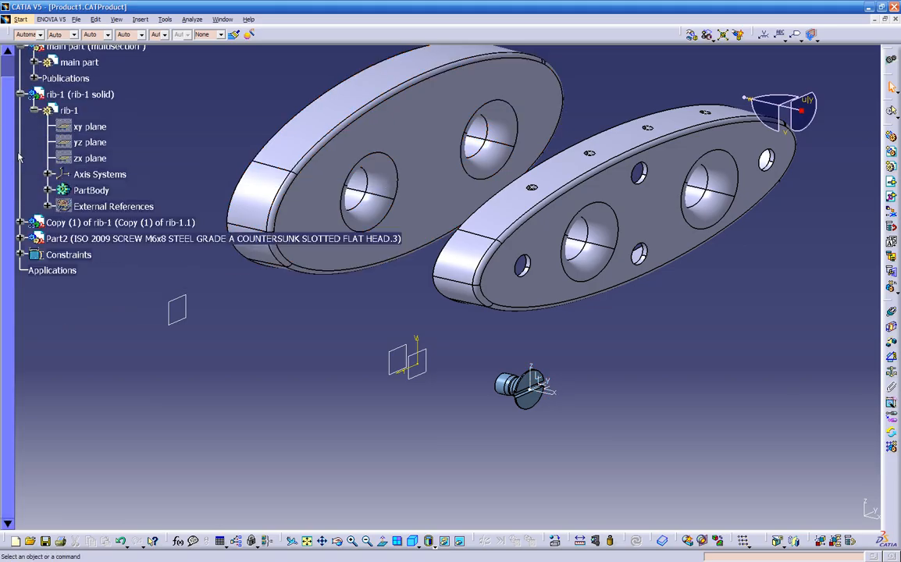
left_click(21, 94)
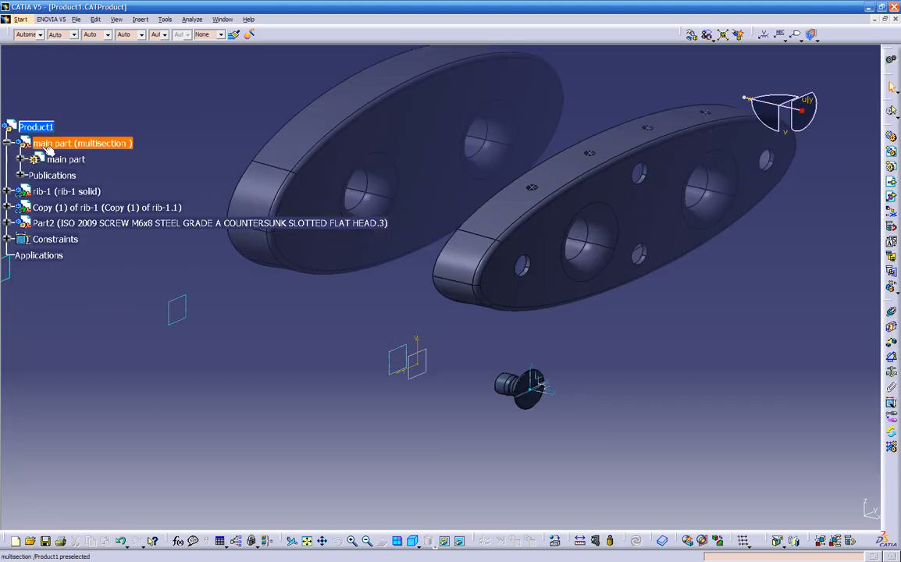
left_click(9, 143)
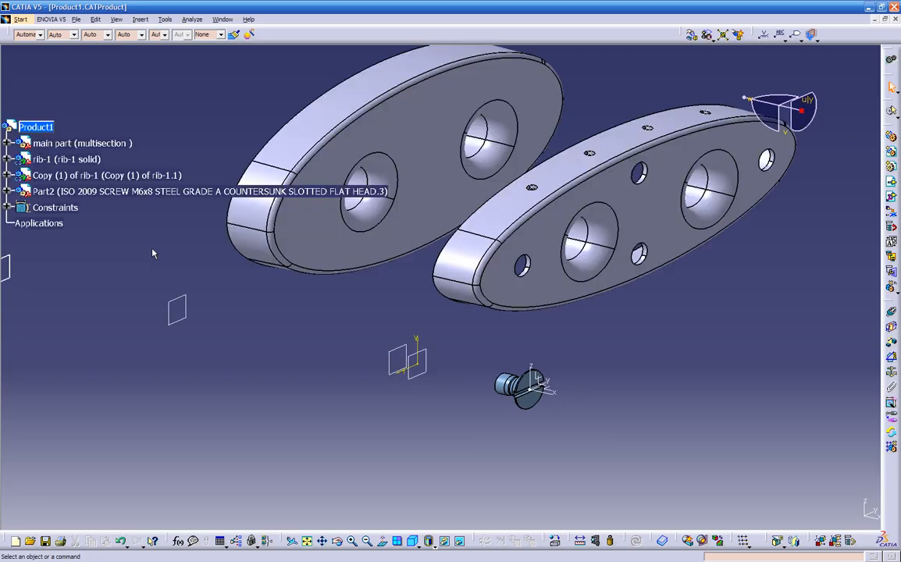
Step: Attach the compass to the M6x8 screw and hide the specification tree
middle_click_drag(197, 267, 515, 373)
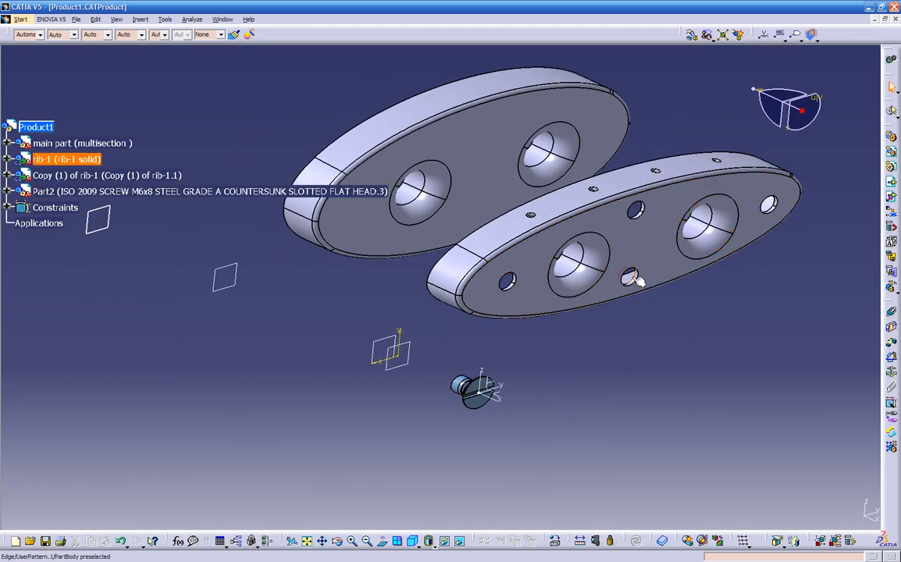
middle_click_drag(569, 304, 524, 308)
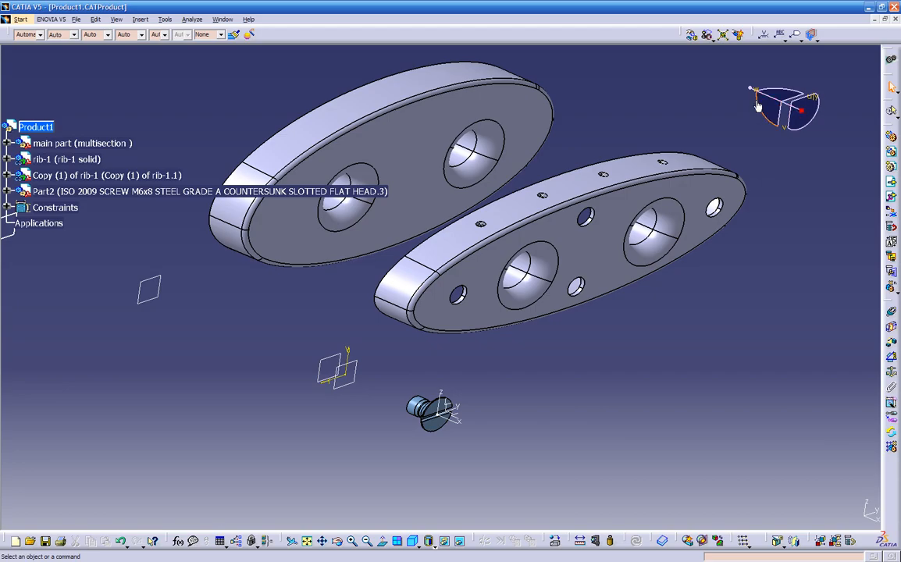
mouse_move(765, 102)
left_mouse_down()
mouse_move(764, 114)
mouse_move(755, 90)
left_mouse_up()
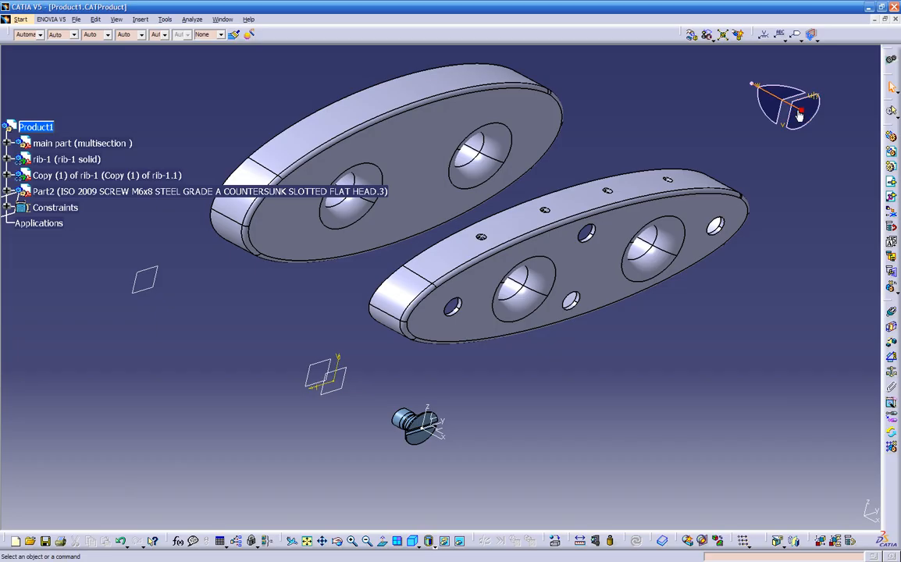
left_click_drag(802, 109, 703, 250)
left_click_drag(510, 364, 409, 413)
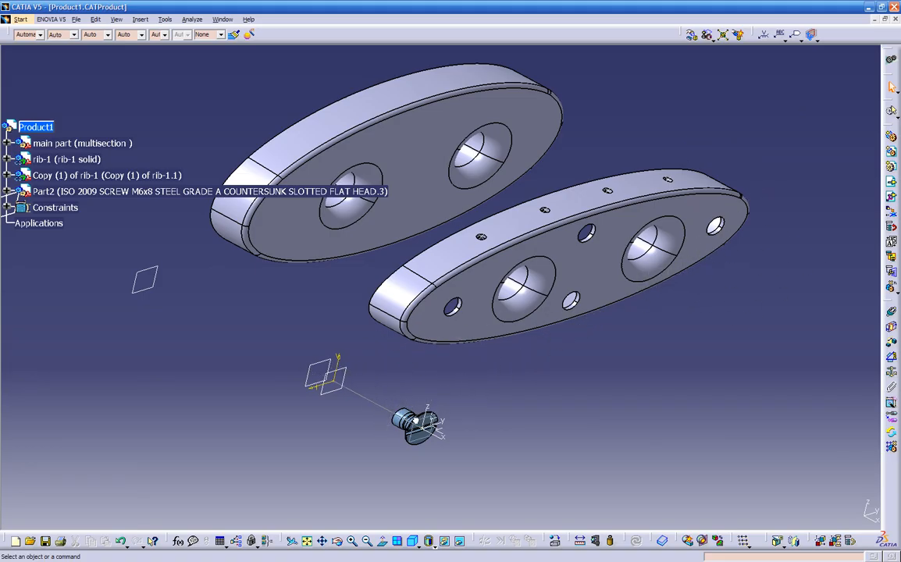
left_click(412, 424)
mouse_move(411, 425)
middle_mouse_down()
mouse_move(405, 413)
mouse_move(517, 377)
mouse_move(731, 340)
mouse_move(792, 290)
mouse_move(372, 296)
mouse_move(489, 247)
mouse_move(539, 244)
mouse_move(549, 215)
mouse_move(396, 304)
mouse_move(232, 331)
mouse_move(449, 342)
mouse_move(306, 381)
mouse_move(459, 384)
mouse_move(350, 410)
middle_mouse_up()
key("F3")
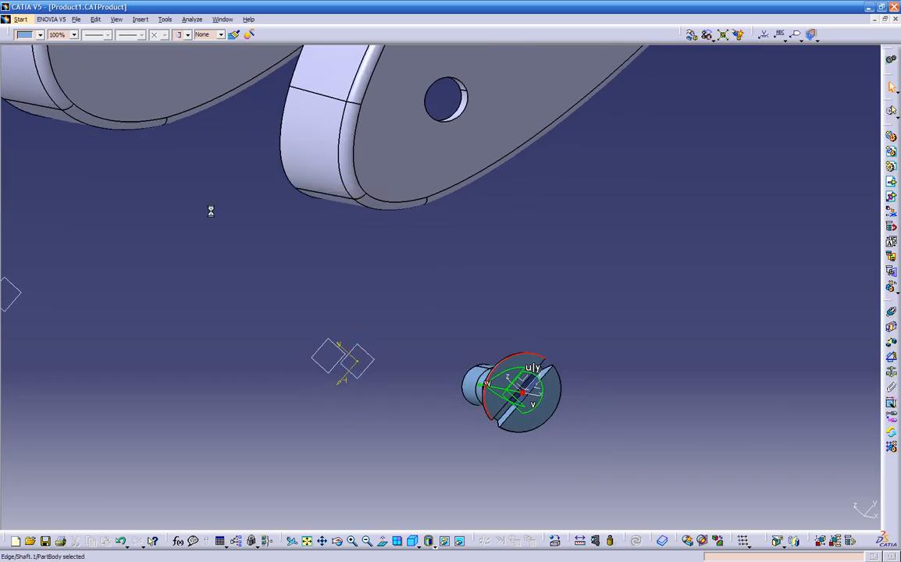
Step: Move the M6x8 screw with the compass to the open space in front of rib-1's web holes, and release the compass
mouse_move(263, 260)
middle_mouse_down()
mouse_move(479, 248)
mouse_move(455, 373)
mouse_move(426, 312)
middle_mouse_up()
key("F3")
key("F3")
middle_click_drag(337, 289, 366, 178)
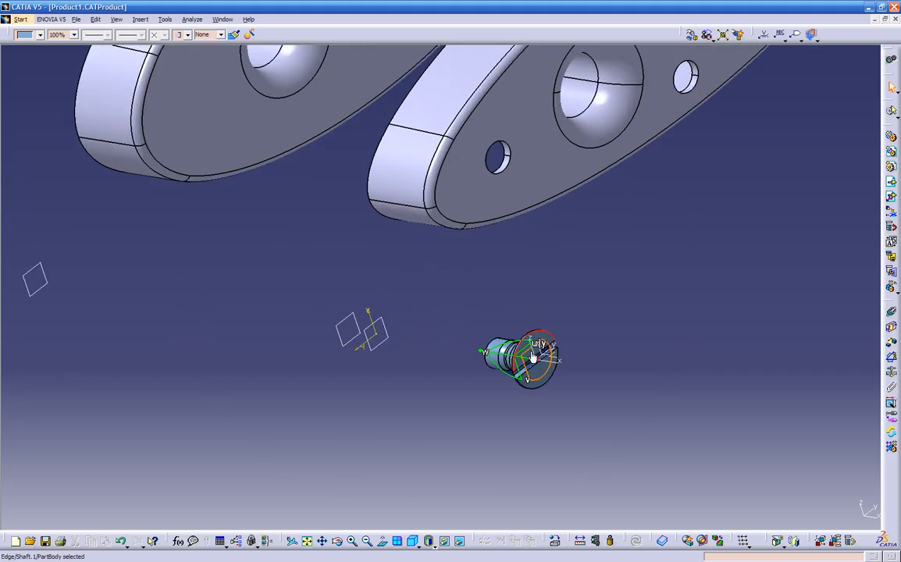
left_click_drag(528, 351, 761, 188)
middle_click_drag(580, 201, 471, 272)
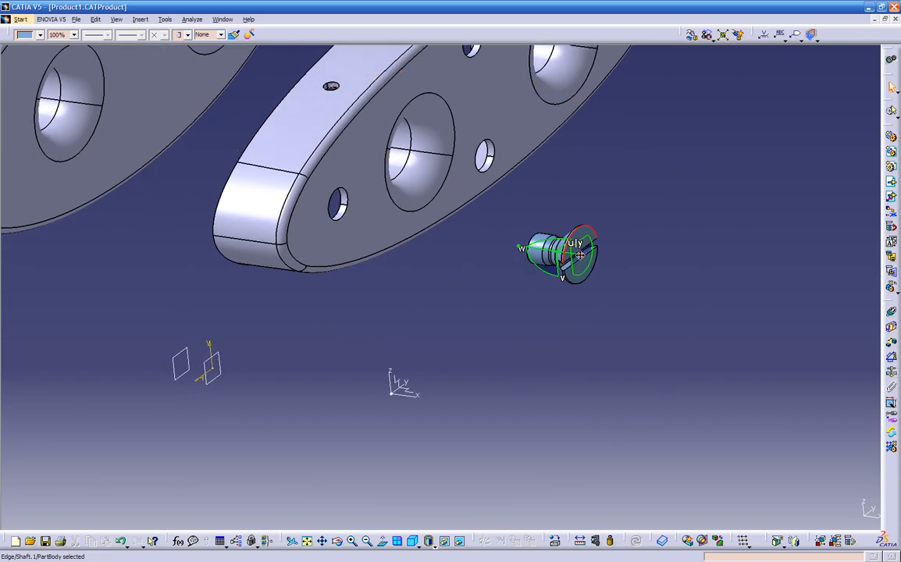
left_click_drag(581, 255, 740, 95)
middle_click_drag(664, 218, 660, 314)
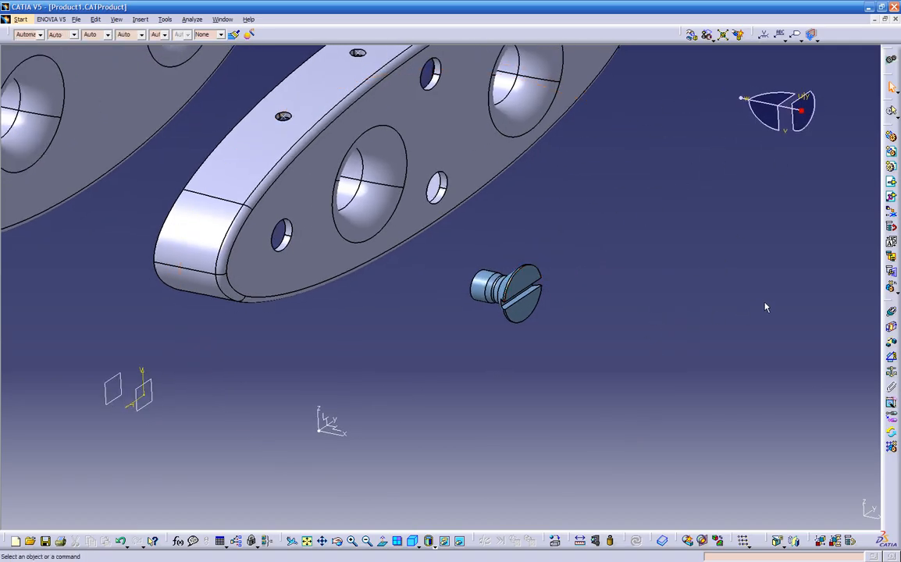
Step: Add a coincidence constraint between the screw's axis and the axis of rib-1's lower small web hole, and update the assembly
left_click(891, 312)
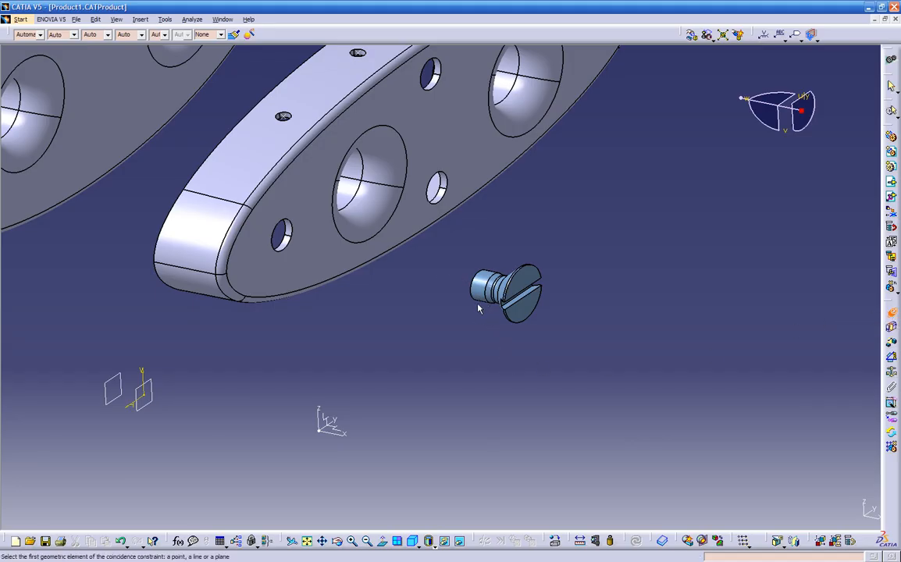
middle_click_drag(468, 328, 573, 183)
middle_click_drag(567, 292, 419, 300)
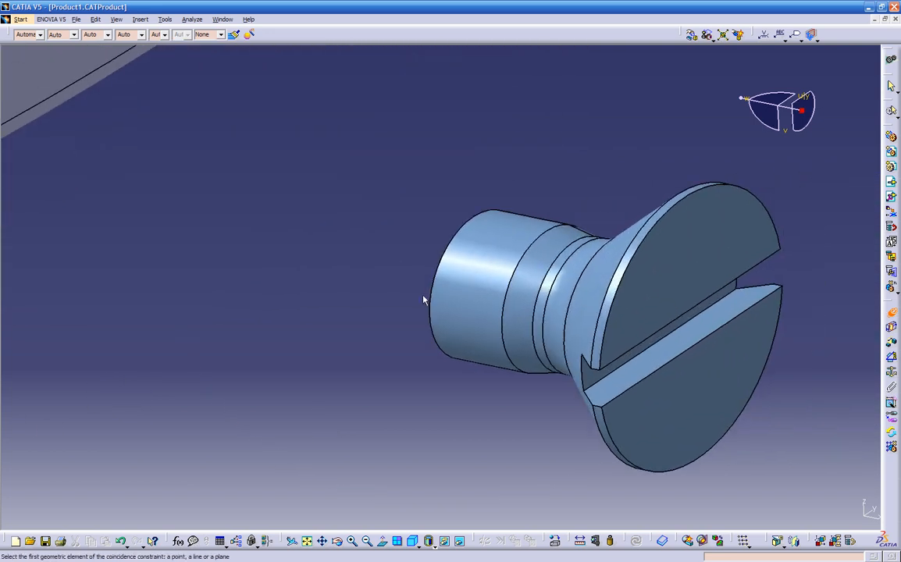
left_click(457, 320)
middle_click_drag(377, 329, 350, 396)
middle_click_drag(406, 295, 386, 395)
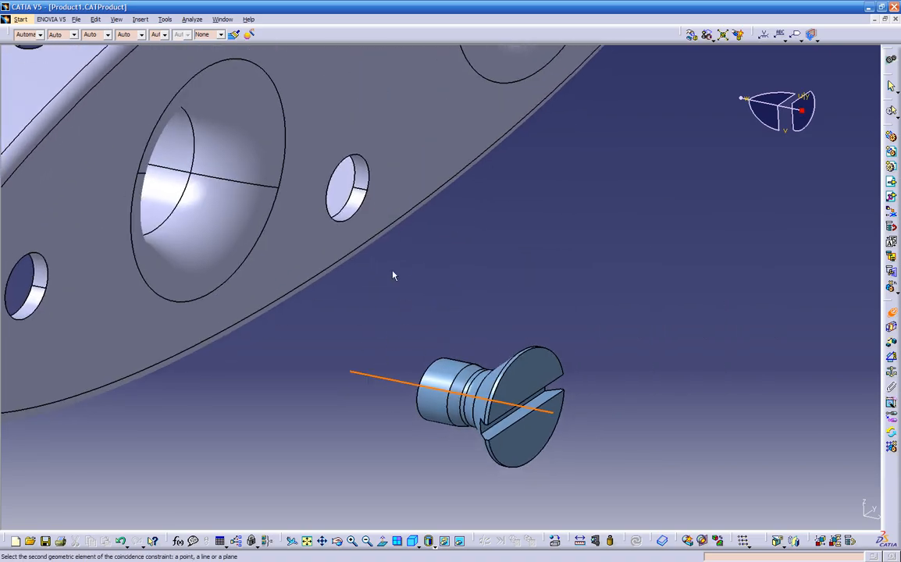
left_click(350, 209)
middle_click_drag(370, 375, 399, 323)
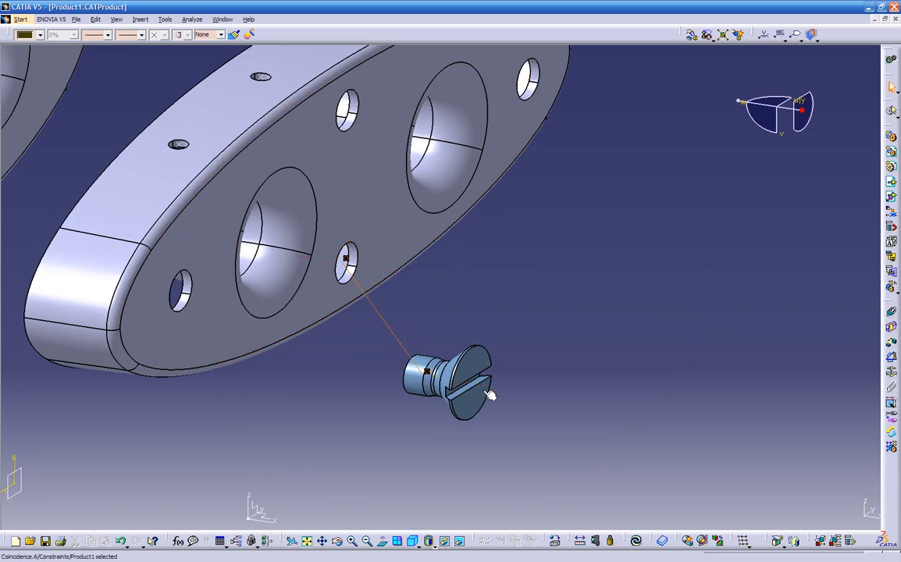
left_click(637, 542)
middle_click_drag(431, 418, 539, 342)
middle_click_drag(272, 346, 312, 361)
middle_click_drag(491, 374, 593, 359)
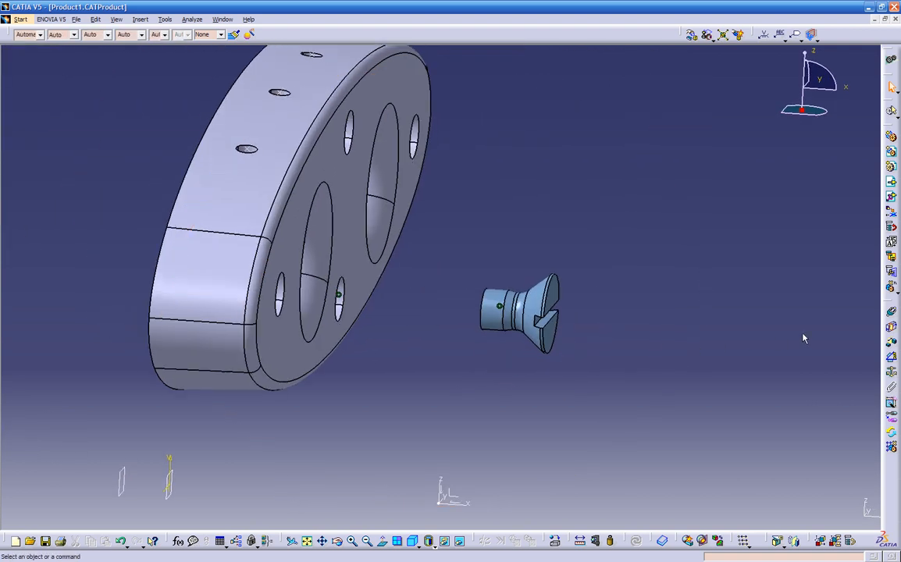
Step: Add an offset constraint of -0.315 in between the screw's shank end face and rib-1's web face, and update the assembly
left_click(892, 343)
middle_click_drag(772, 366, 538, 334)
left_click(399, 317)
middle_click_drag(440, 362, 279, 352)
left_click(361, 230)
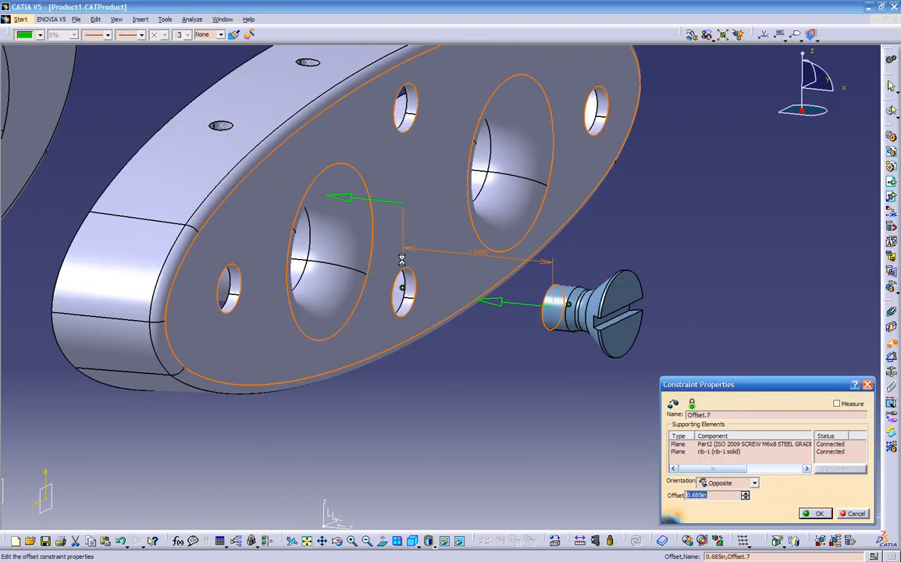
middle_click_drag(468, 339, 467, 383)
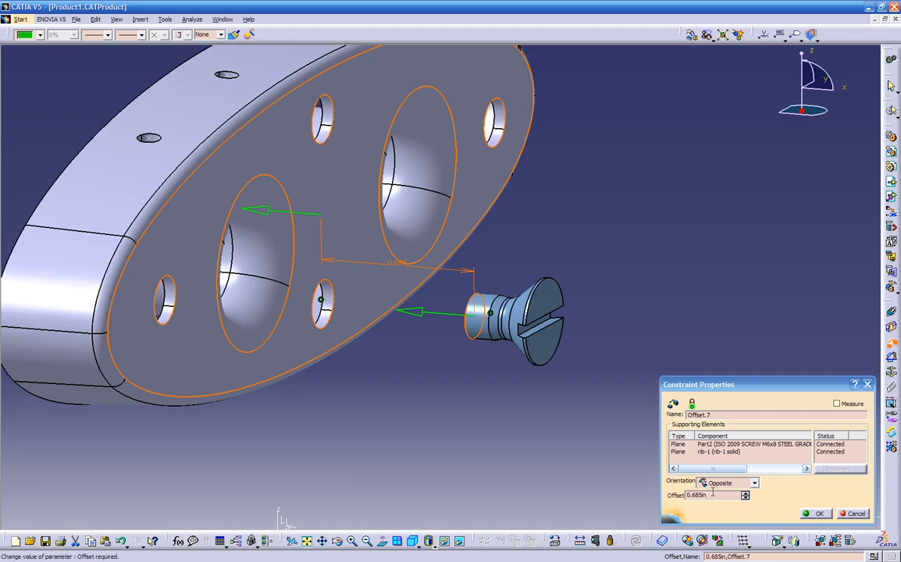
left_click(745, 497)
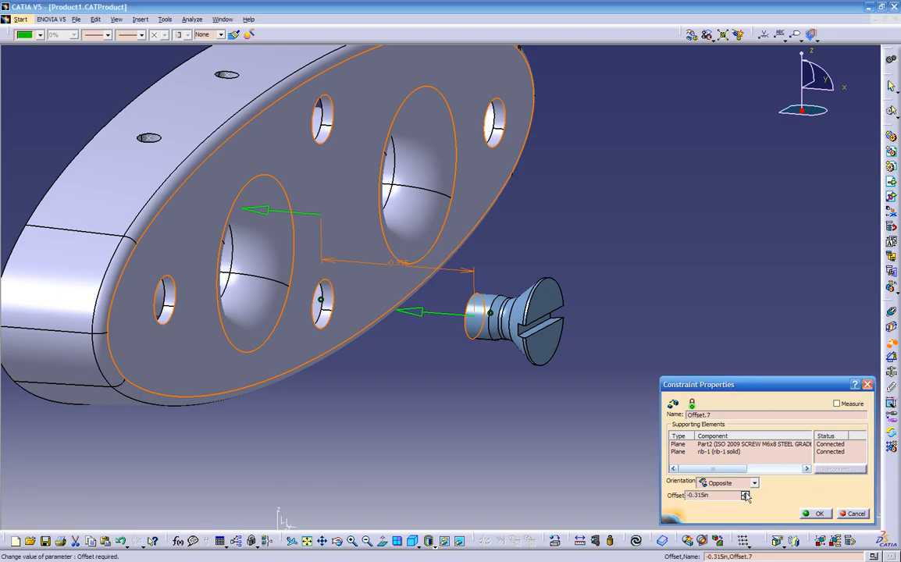
left_click(812, 514)
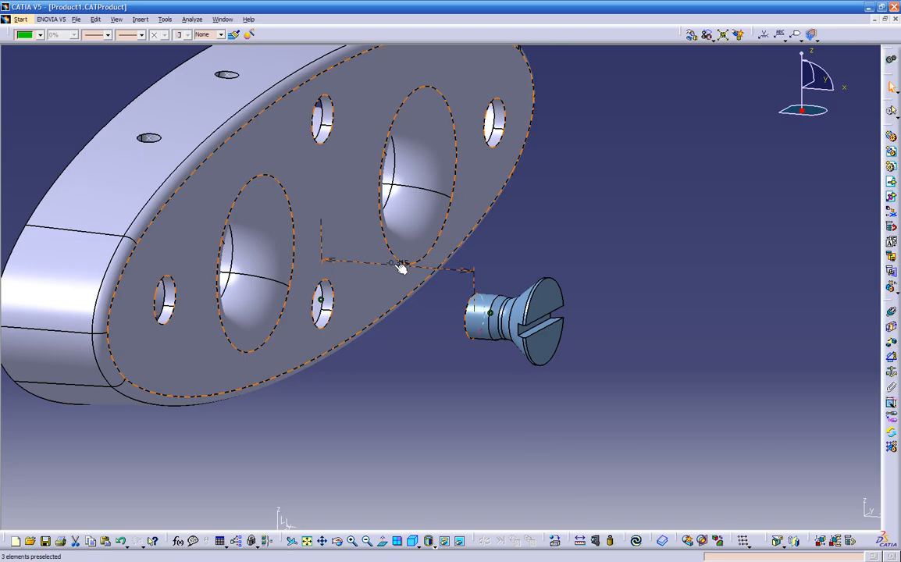
left_click(638, 541)
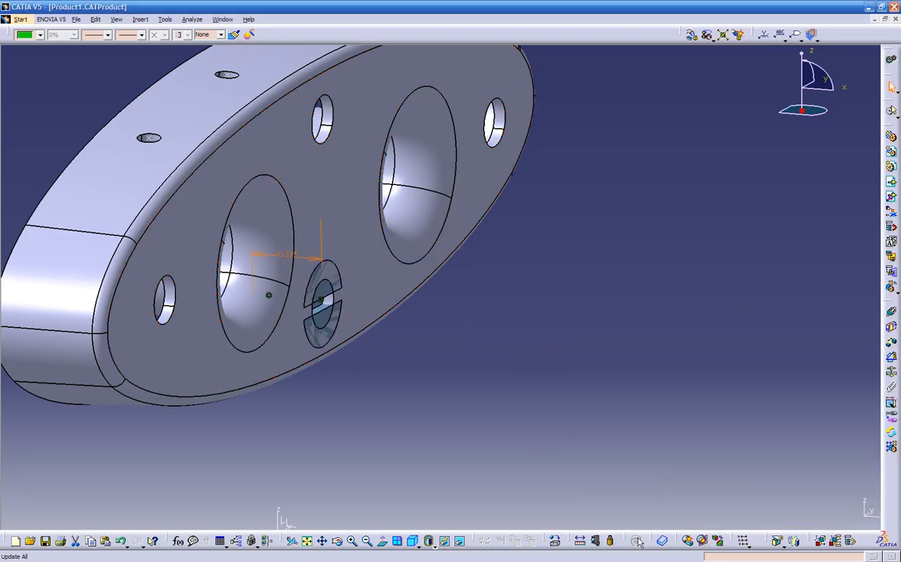
Step: Change the screw's offset constraint to a smaller negative value and update the assembly
mouse_move(432, 420)
middle_mouse_down()
mouse_move(402, 377)
mouse_move(335, 392)
mouse_move(398, 352)
mouse_move(371, 351)
mouse_move(343, 328)
middle_mouse_up()
double_click(307, 246)
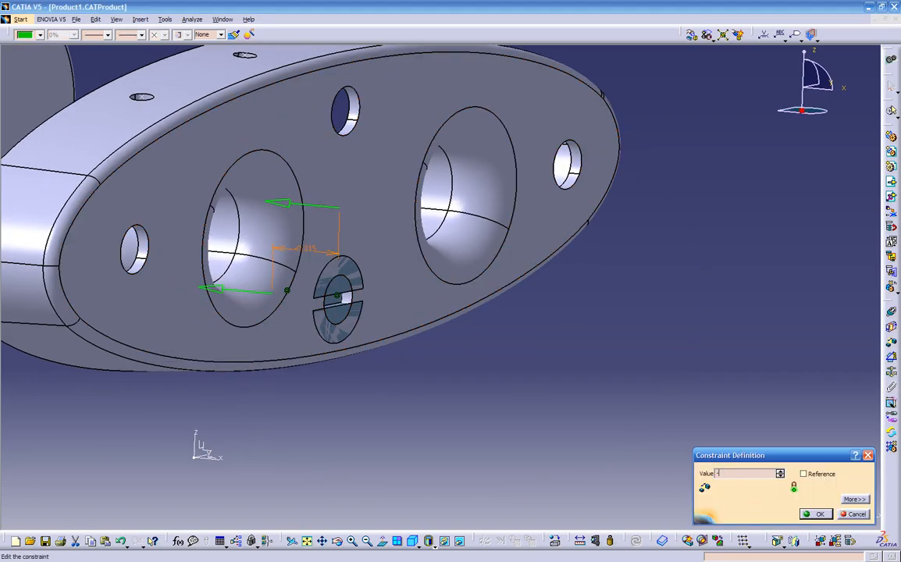
key("Return")
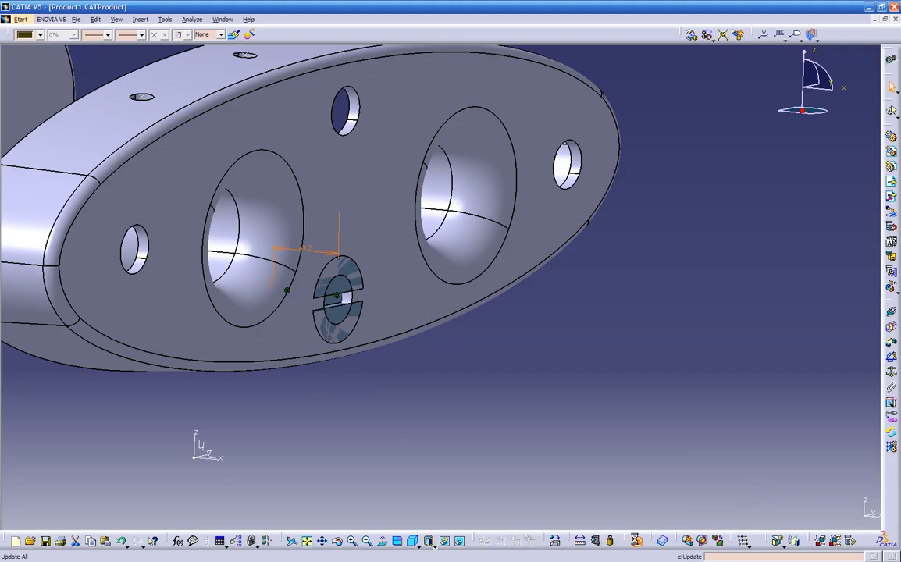
left_click(637, 540)
middle_click_drag(534, 458, 401, 400)
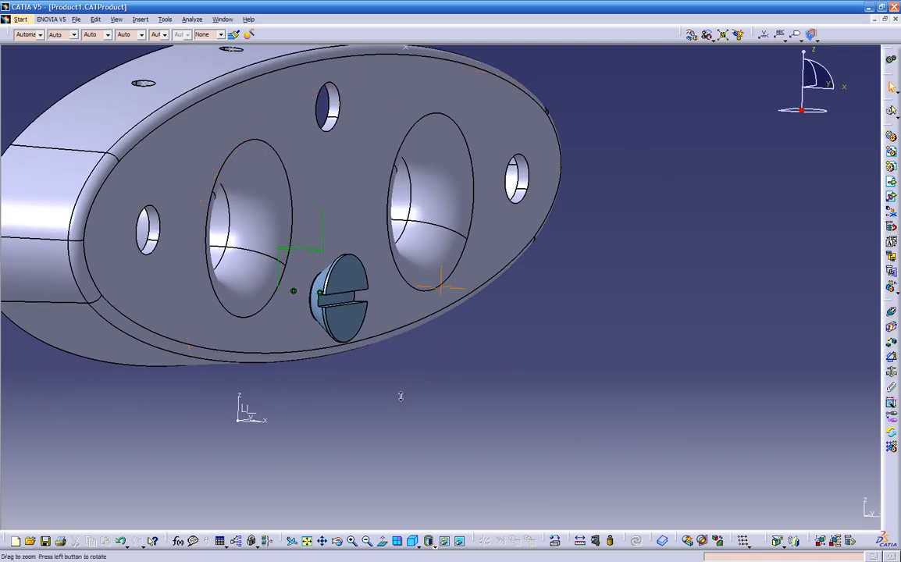
Step: Delete the screw's offset constraint and slide the screw along the X axis into rib-1's lower small web hole
left_click(305, 253)
key("Delete")
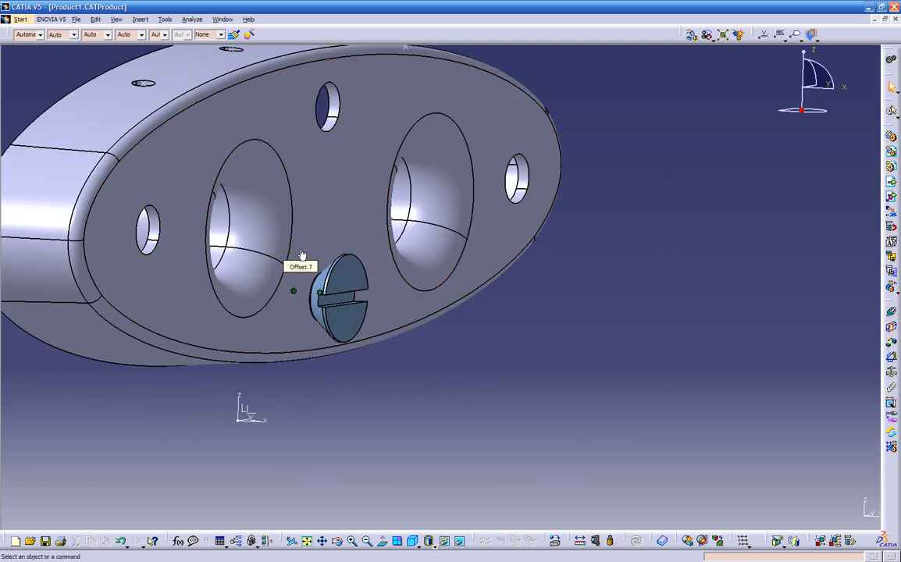
left_click(692, 36)
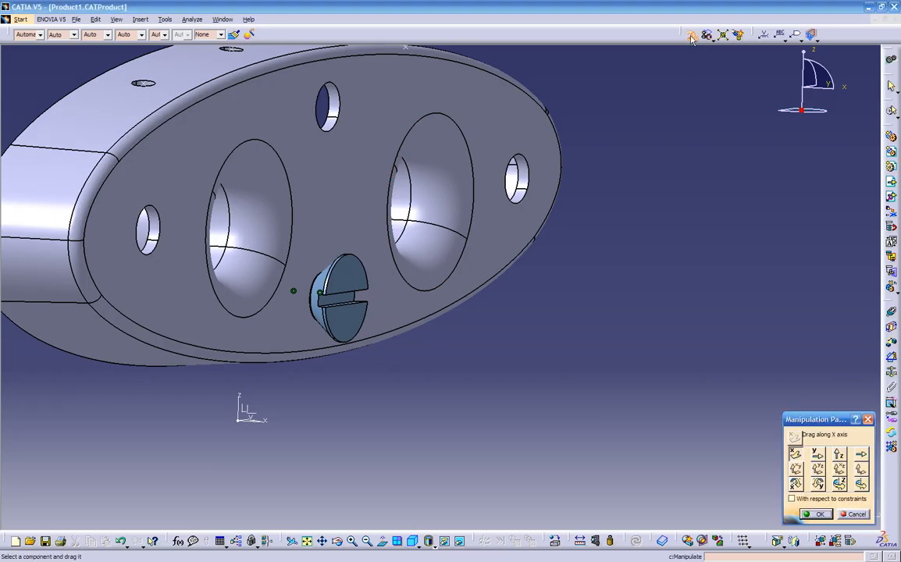
middle_click_drag(527, 328, 417, 402)
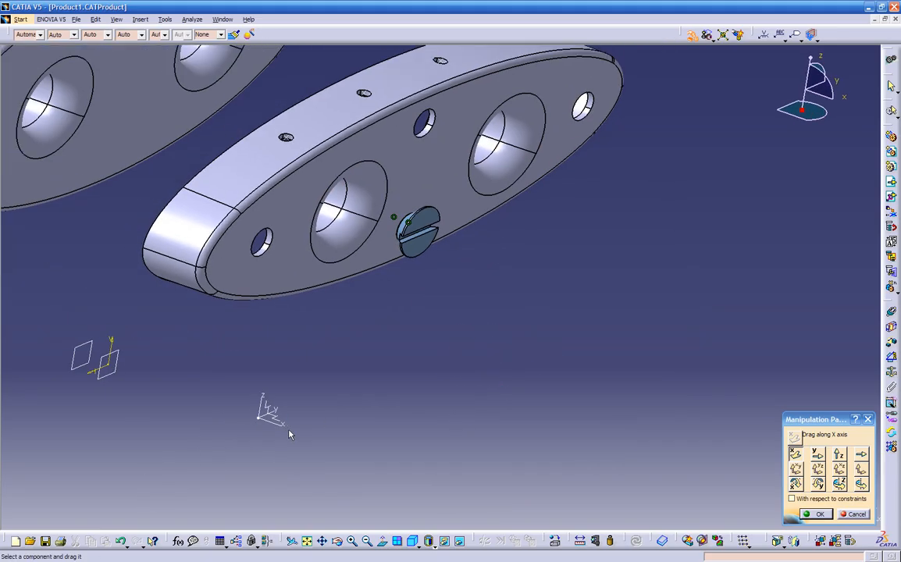
middle_click_drag(315, 298, 422, 449)
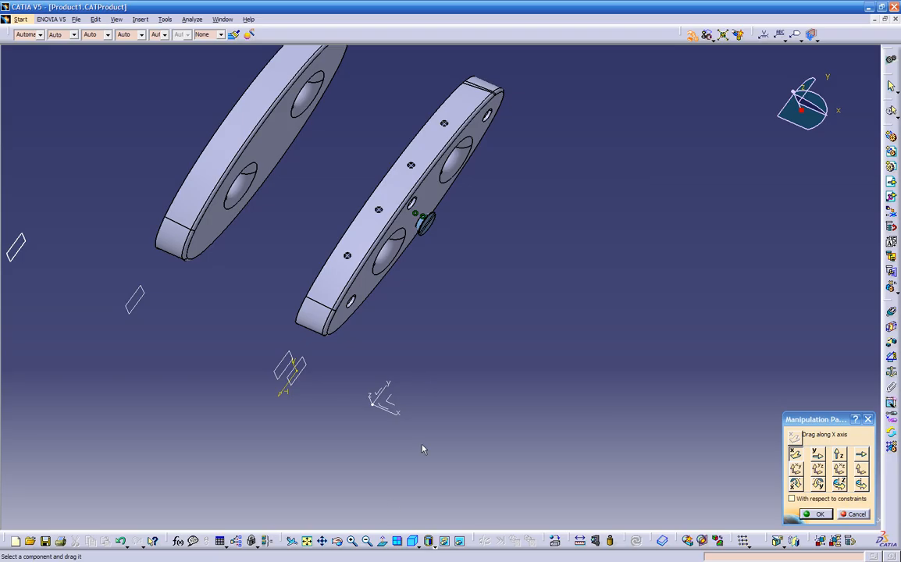
left_click(417, 546)
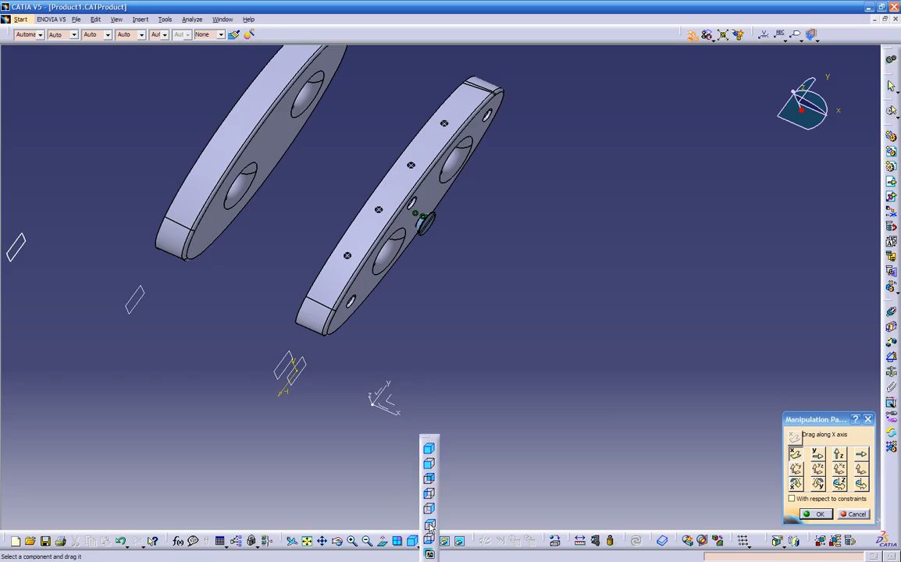
left_click(429, 527)
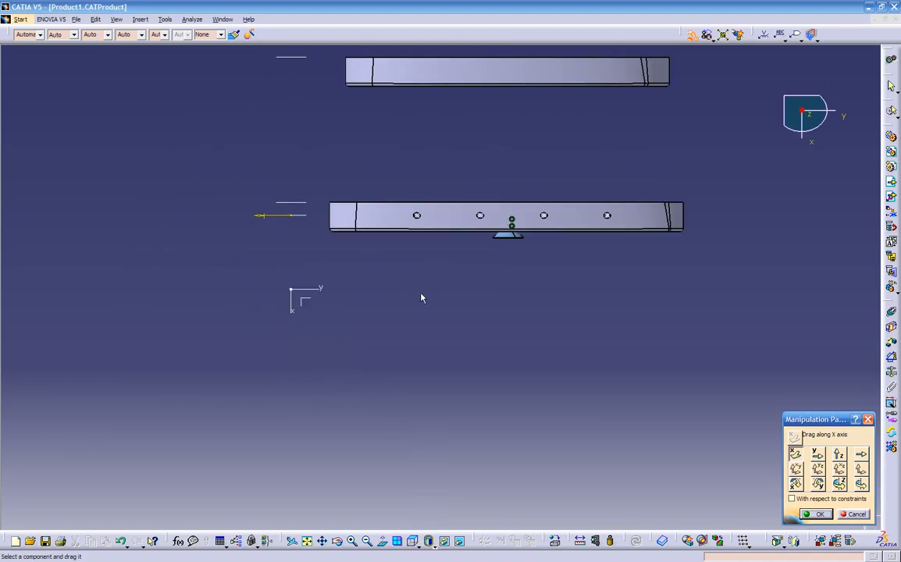
left_click(795, 454)
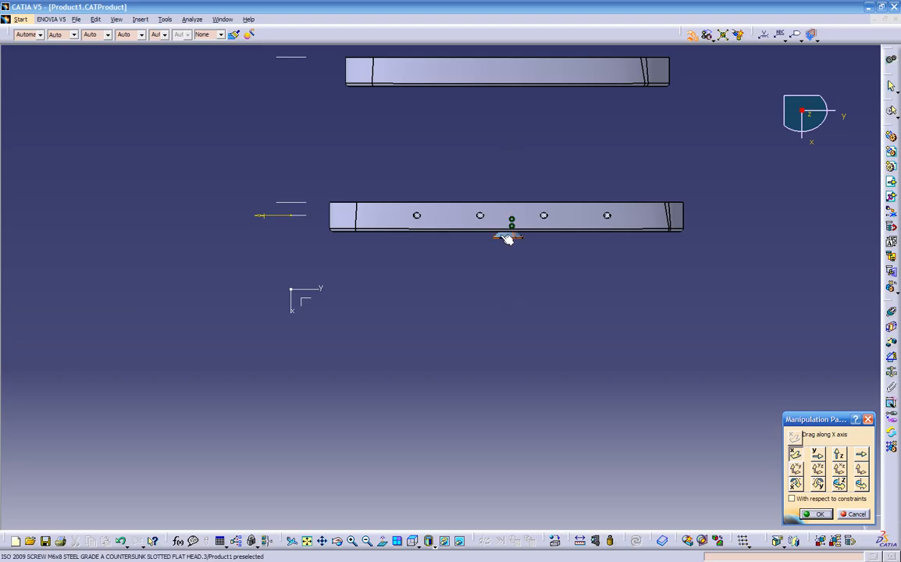
left_click_drag(511, 241, 559, 245)
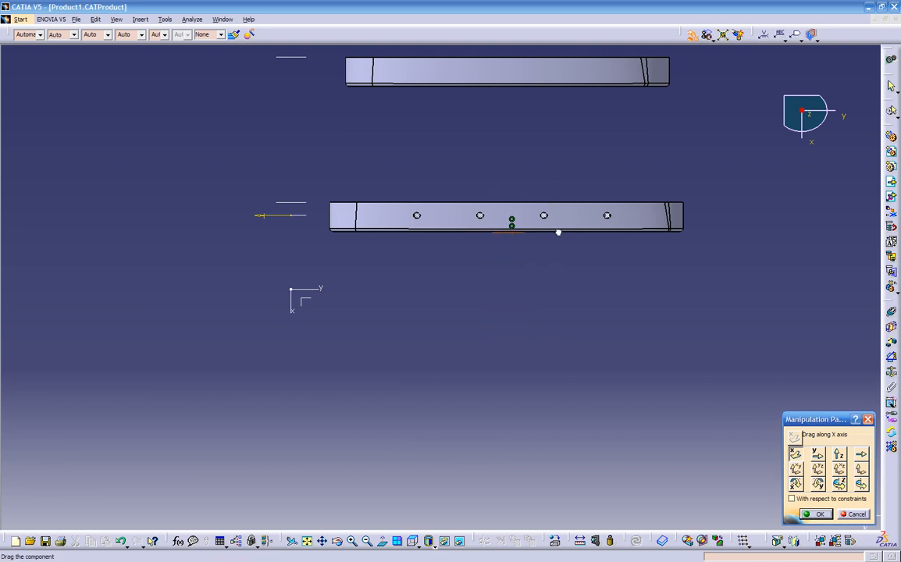
Step: Readjust the screw along the X axis until its head seats against rib-1's web face, and finish the manipulation
middle_click_drag(511, 317, 556, 141)
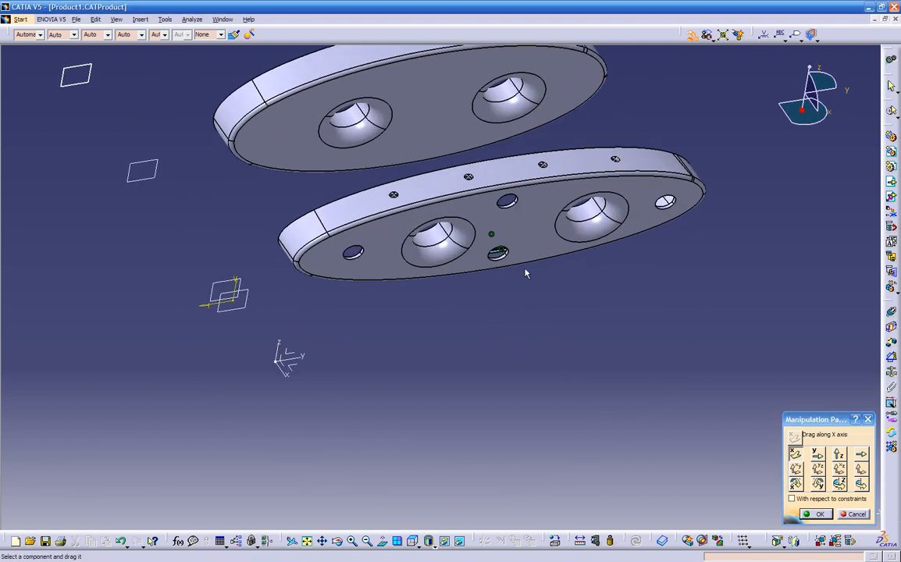
middle_click_drag(499, 254, 306, 236)
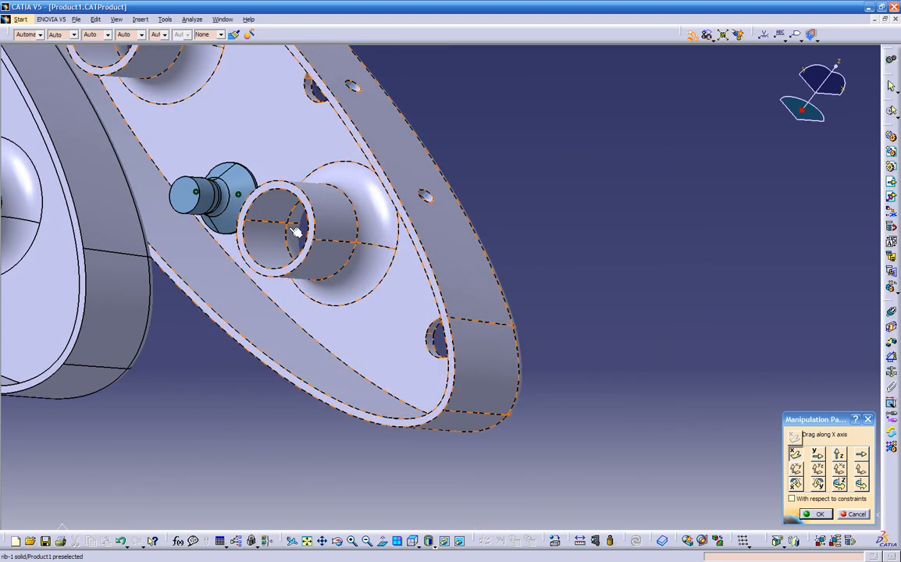
left_click_drag(221, 208, 595, 258)
middle_click_drag(595, 258, 479, 309)
left_click_drag(651, 319, 543, 211)
middle_click_drag(439, 357, 562, 368)
left_click(819, 515)
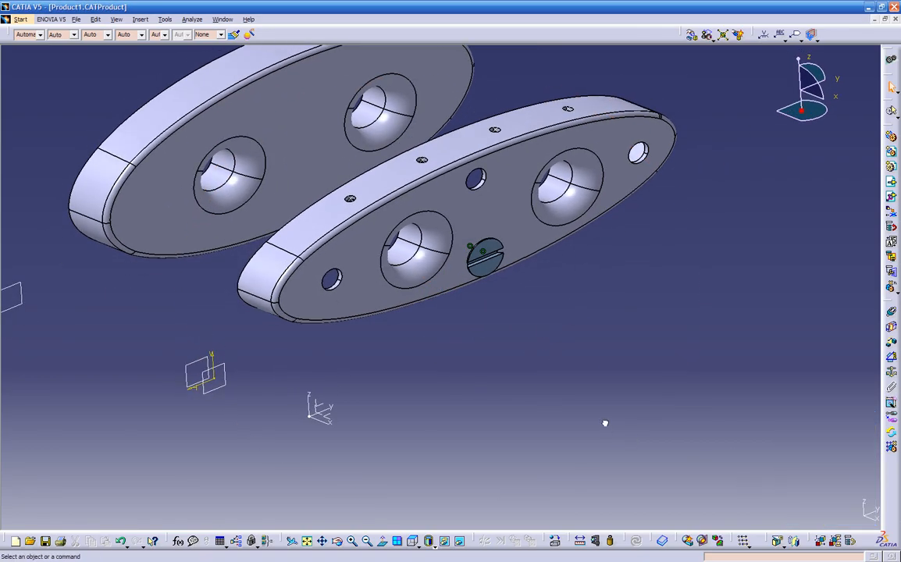
middle_click_drag(502, 359, 483, 394)
middle_click_drag(511, 353, 535, 329)
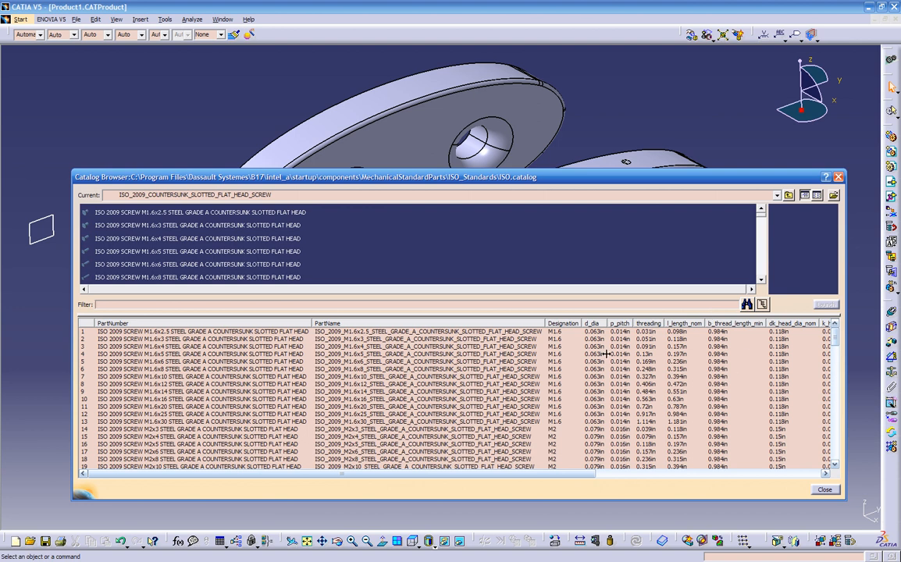
left_click(836, 178)
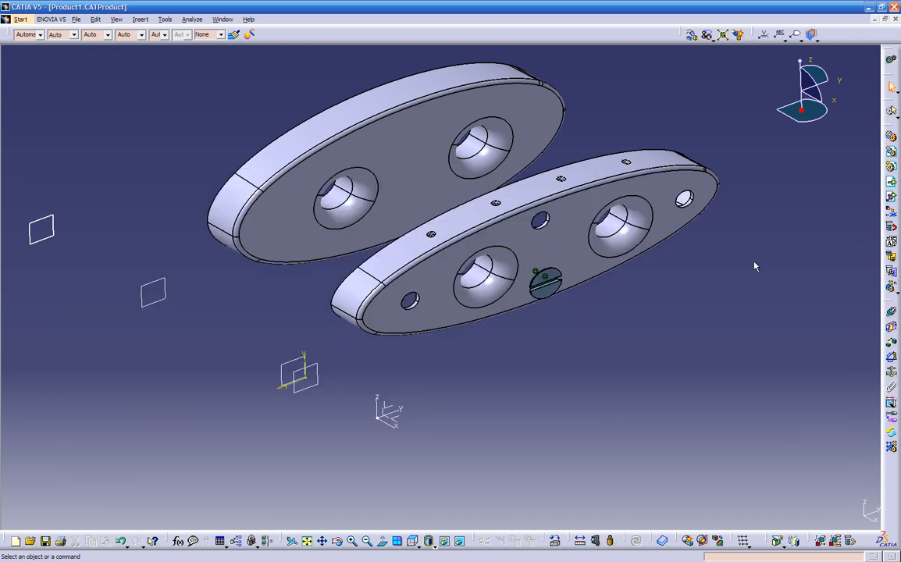
Step: Show the specification tree and duplicate the M6x8 countersunk screw with Fast Multi Instantiation
key("F3")
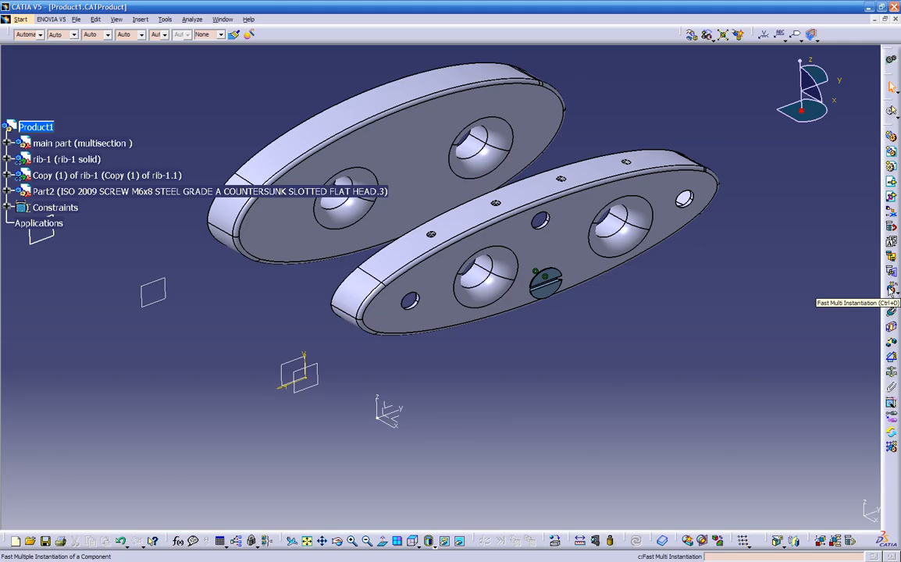
left_click(164, 191)
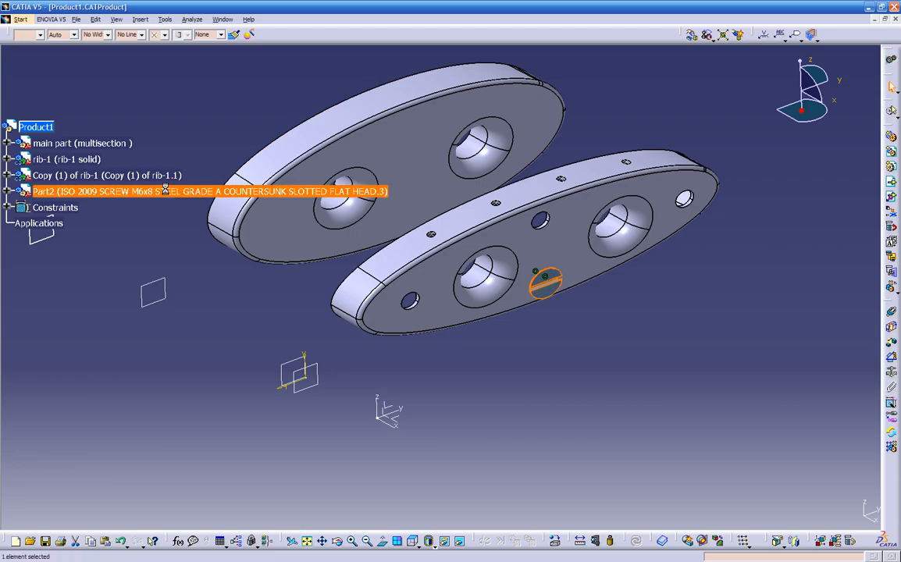
left_click(891, 290)
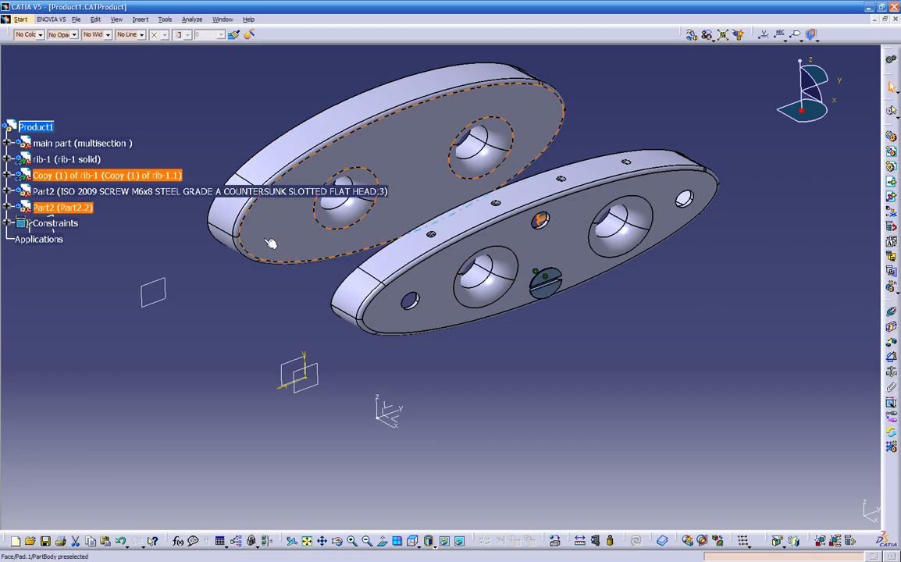
Step: Add a coincidence constraint between the duplicated screw's axis and the axis of rib-1's upper small web hole, and update the assembly
middle_click_drag(352, 338, 639, 312)
middle_click_drag(340, 272, 380, 336)
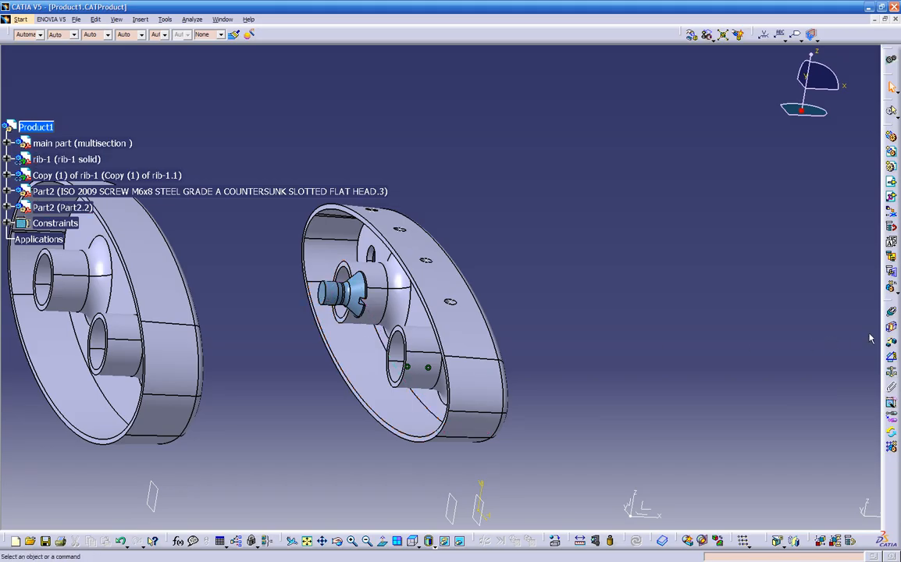
left_click(892, 314)
middle_click_drag(478, 352, 398, 286)
left_click(347, 269)
middle_click_drag(427, 356, 253, 339)
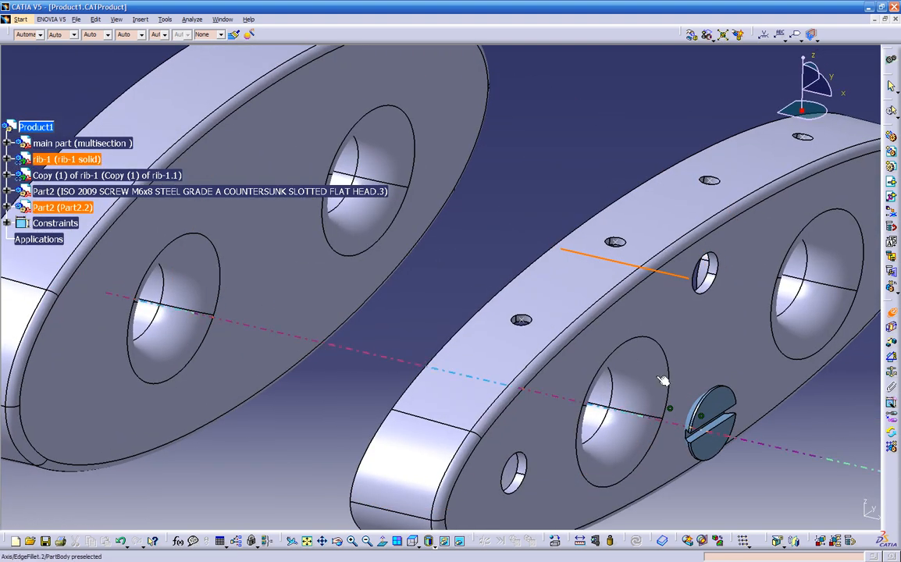
left_click(707, 274)
middle_click_drag(724, 353, 523, 348)
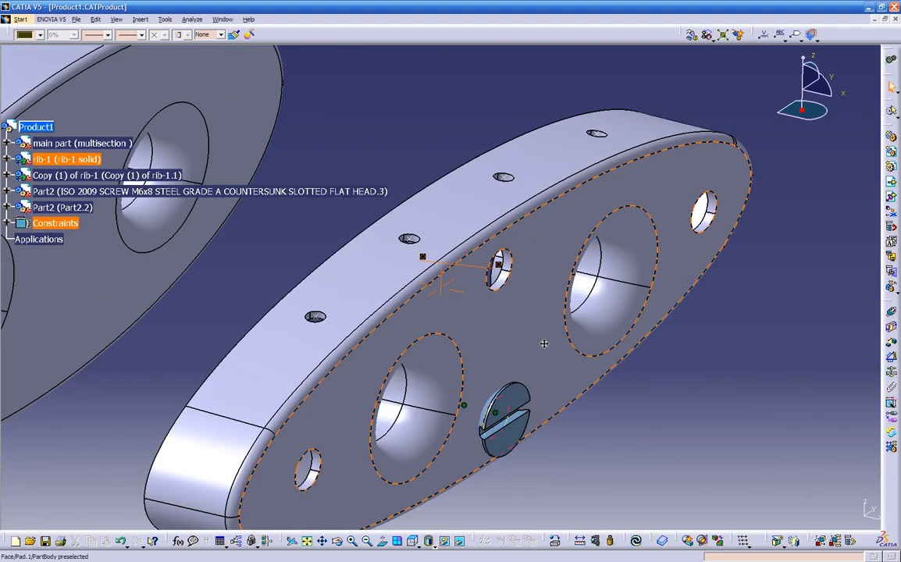
left_click(637, 540)
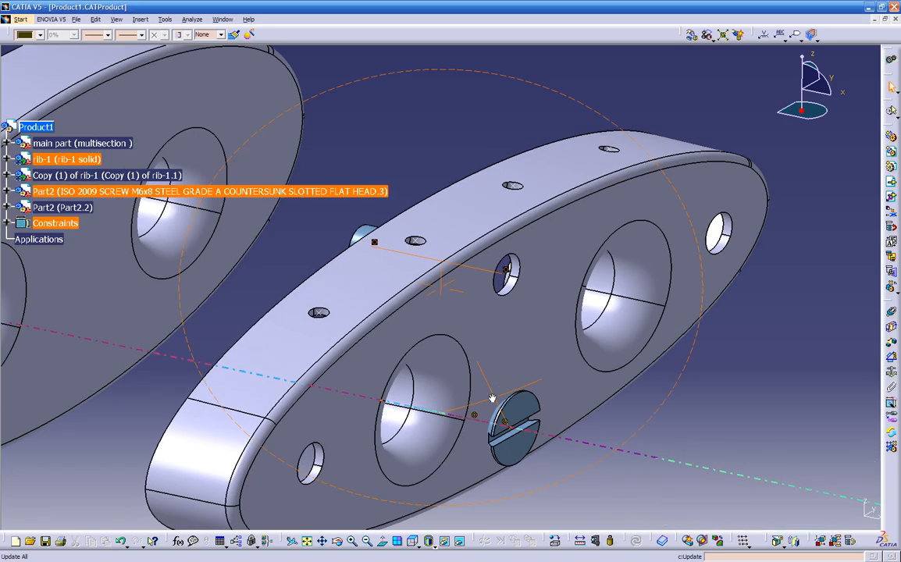
Step: Move the duplicated screw along the X axis until its head sits at rib-1's web face, and finish the manipulation
left_click(692, 36)
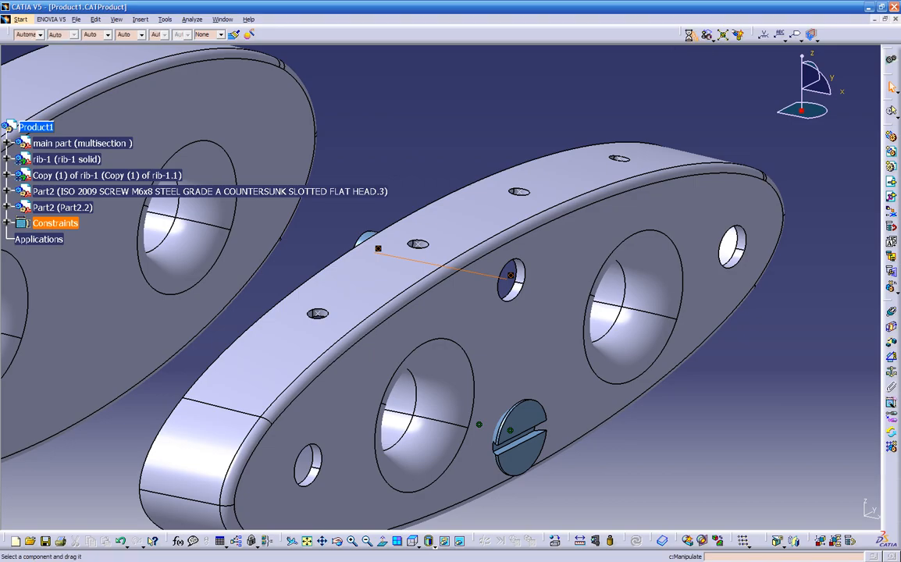
left_click_drag(365, 242, 455, 271)
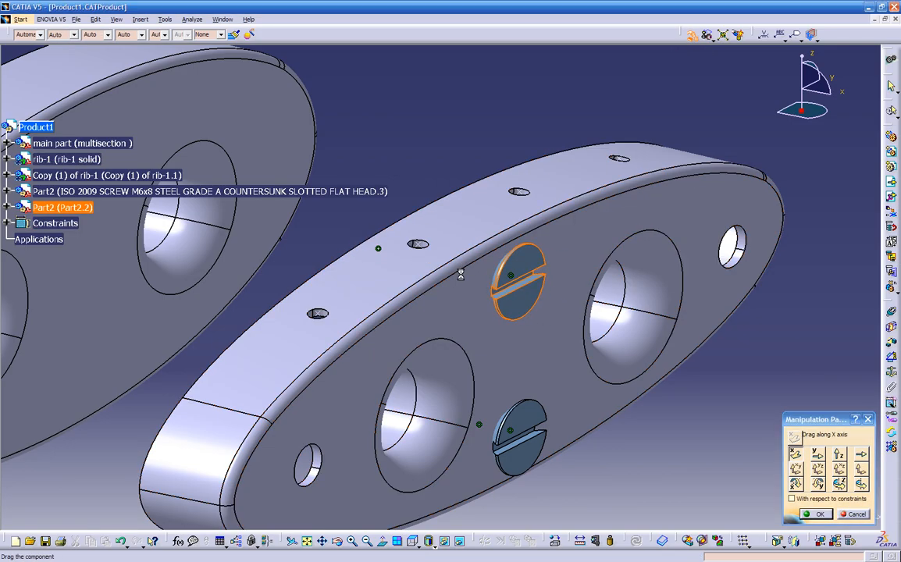
left_click(813, 515)
middle_click_drag(641, 439, 438, 258)
middle_click_drag(484, 364, 416, 381)
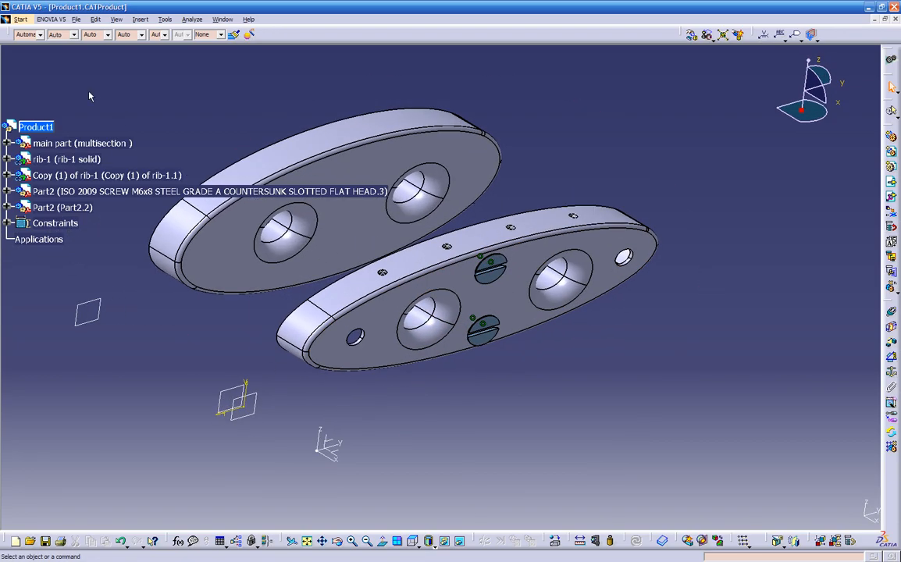
Step: Open Save Management and mark Product1.CATProduct for saving
left_click(78, 20)
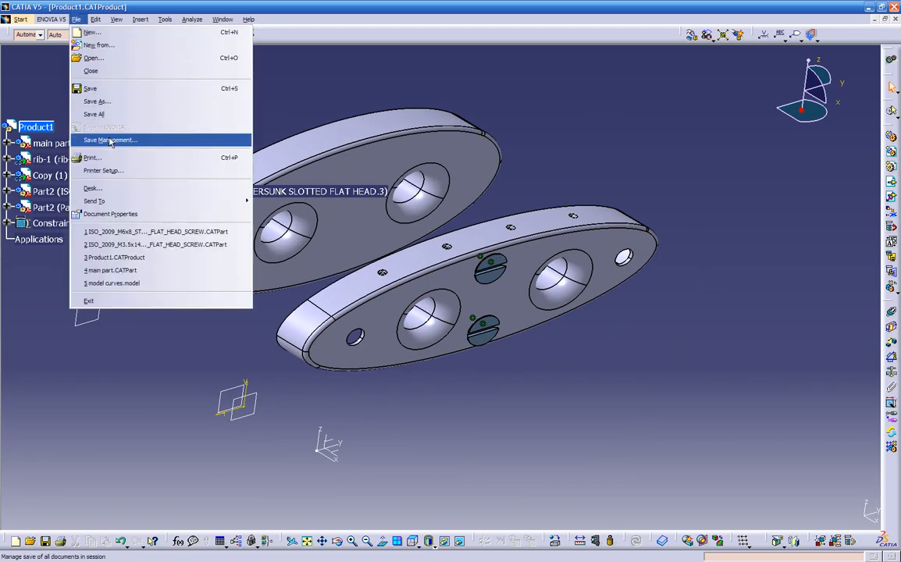
left_click(111, 138)
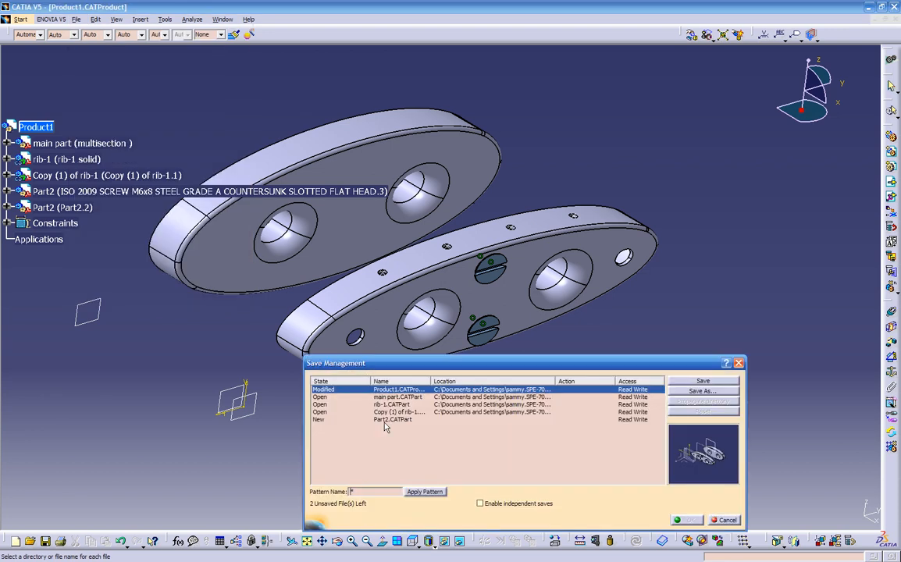
left_click(686, 386)
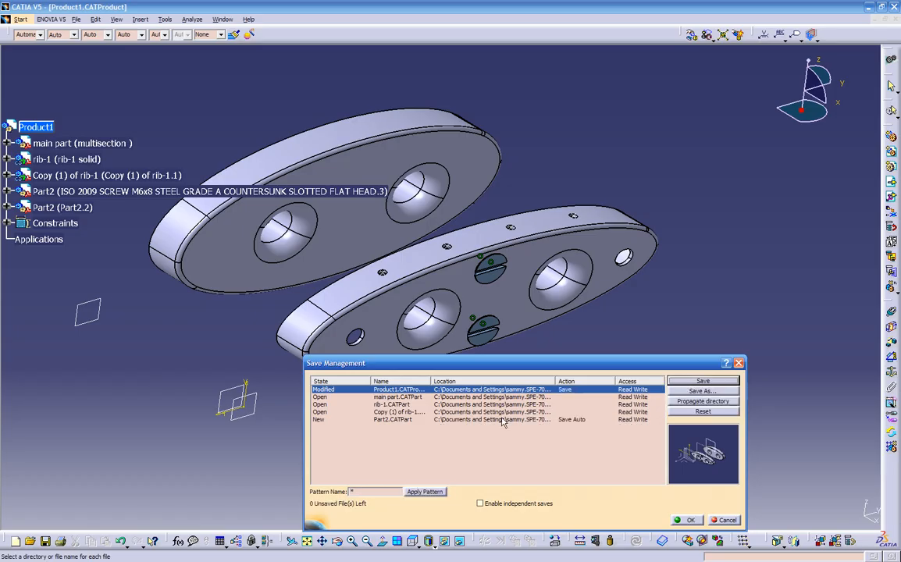
Step: Mark the Copy (1) of rib-1 part for saving over its existing file in the temp ribs folder
left_click(602, 410)
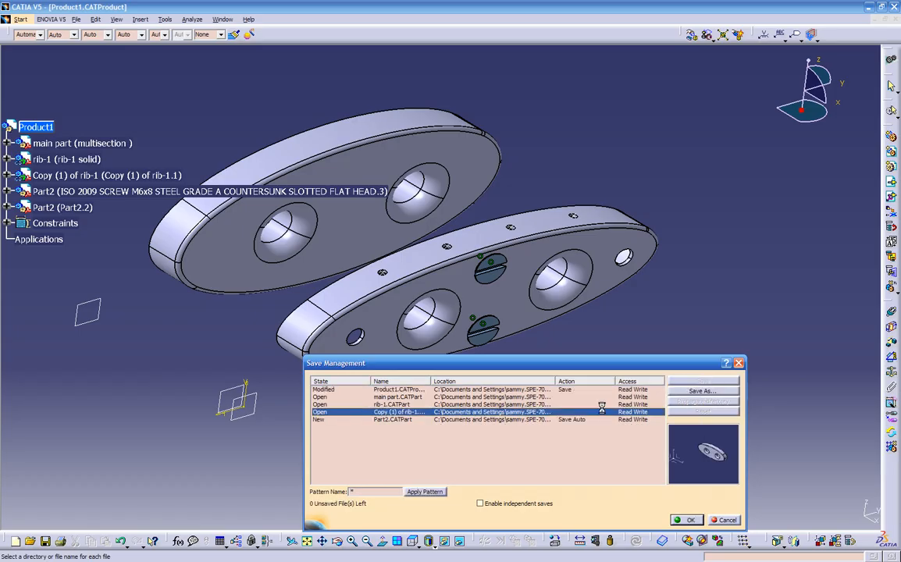
left_click(673, 395)
left_click(329, 266)
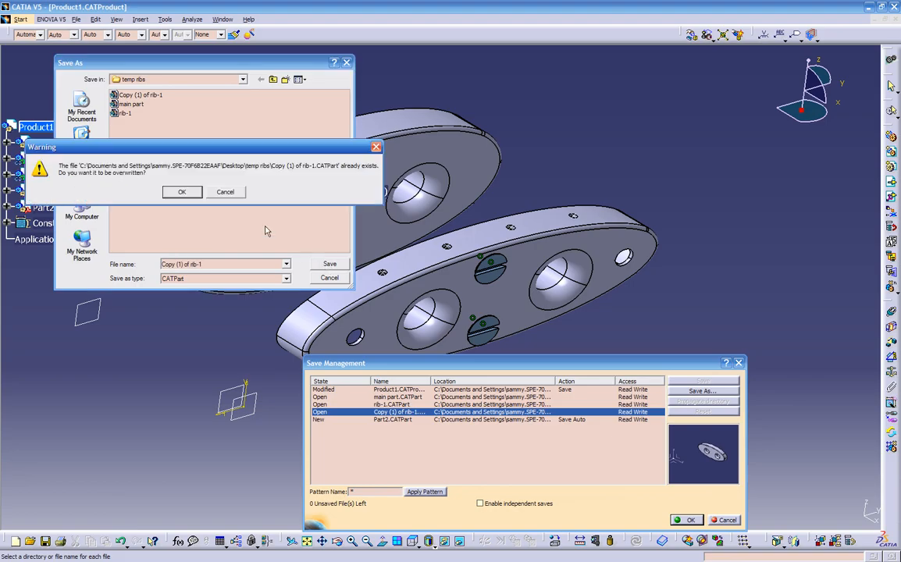
left_click(183, 193)
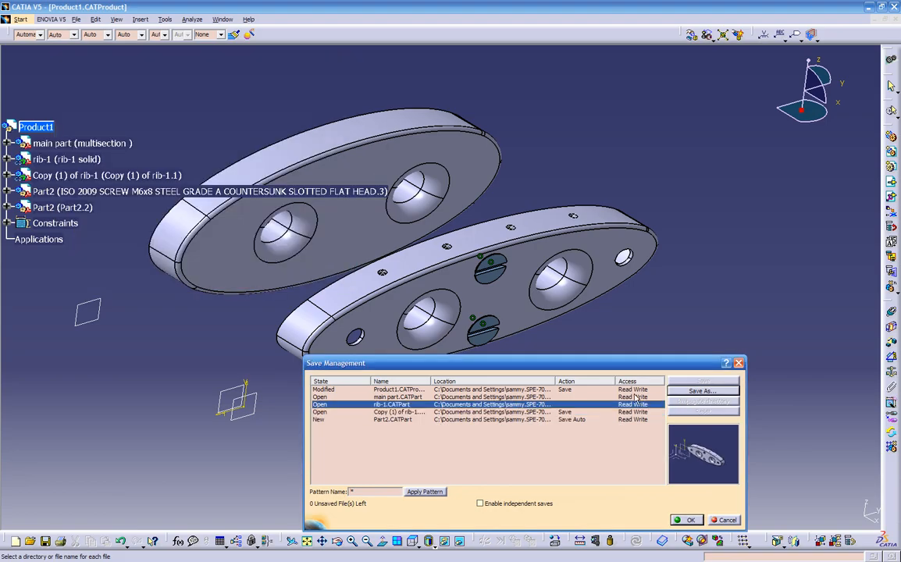
Step: Mark rib-1.CATPart for saving over its existing file in the temp ribs folder
left_click(680, 393)
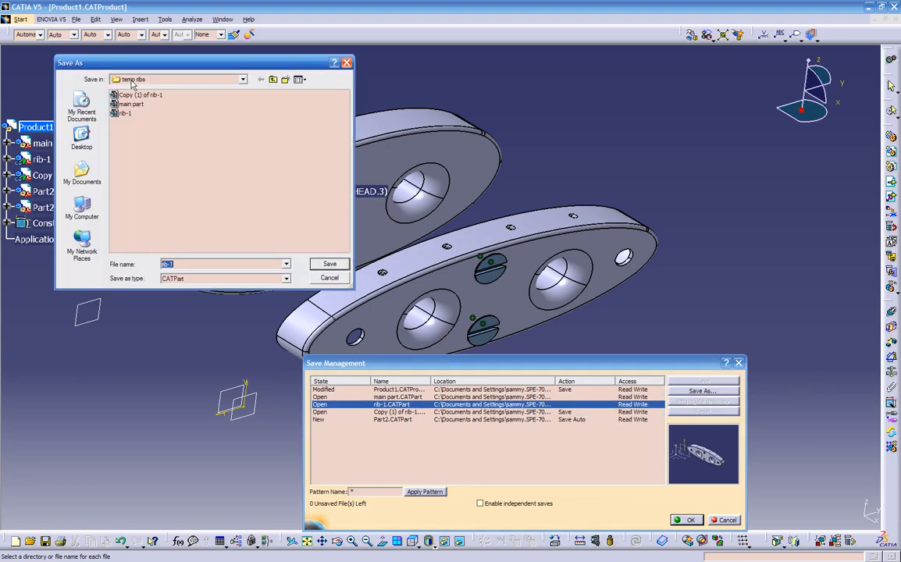
left_click(329, 265)
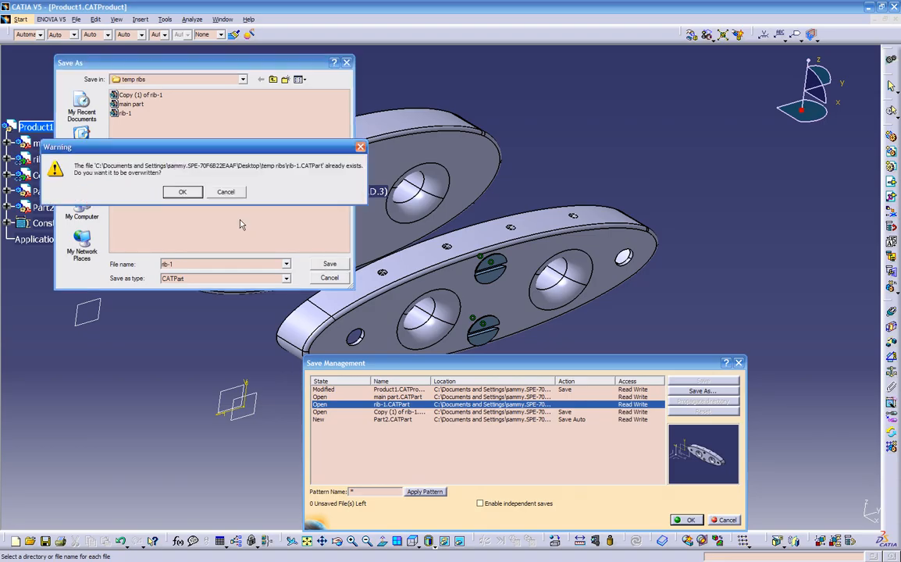
left_click(185, 194)
Step: Mark main part.CATPart for saving over its existing file in the temp ribs folder
left_click(598, 397)
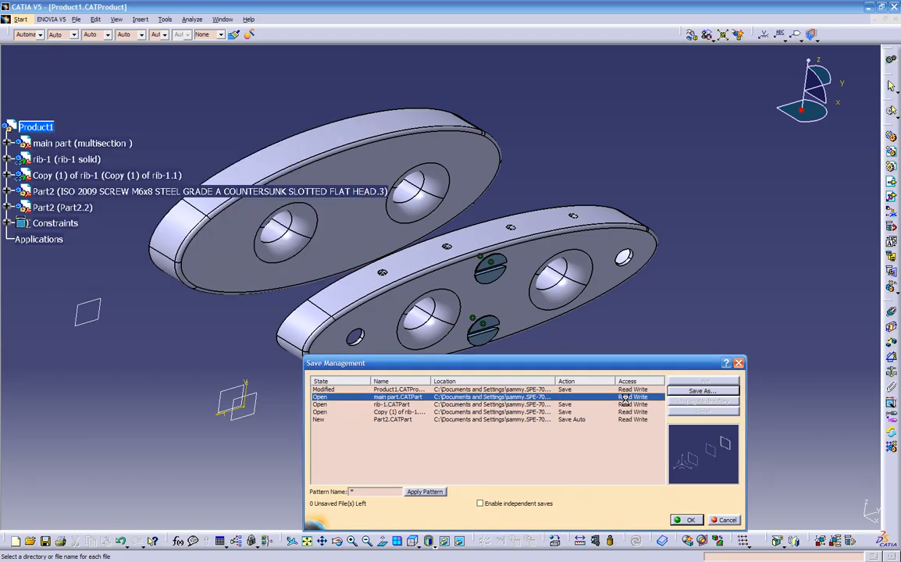
left_click(672, 392)
left_click(331, 265)
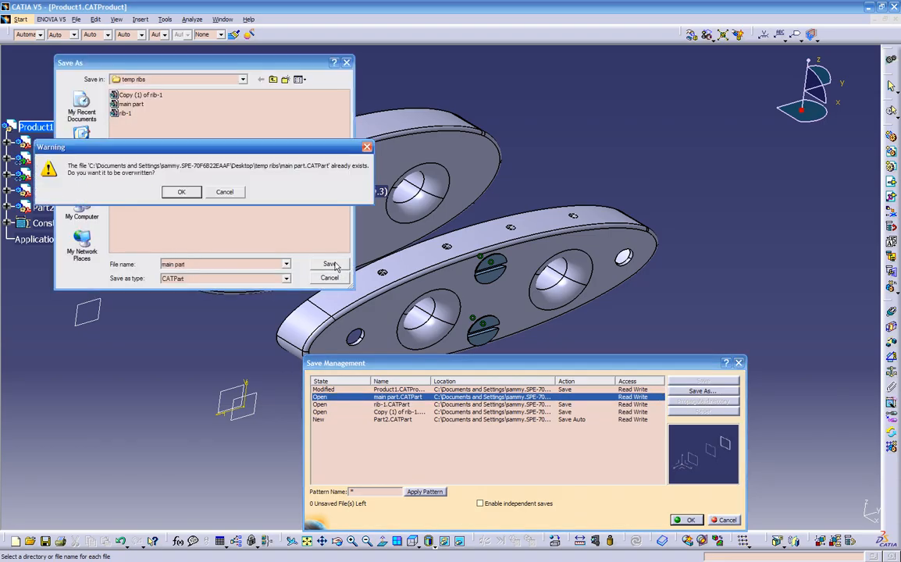
left_click(191, 192)
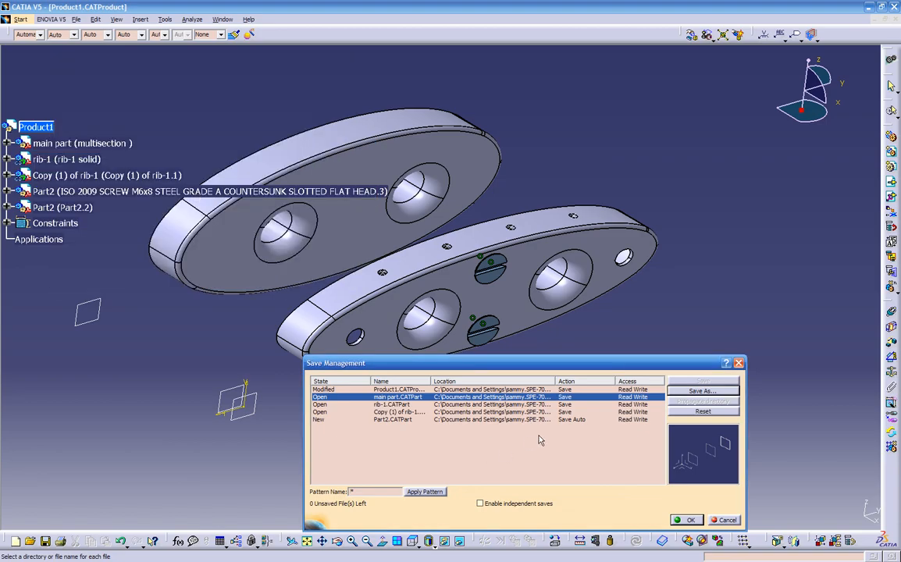
Step: Reposition and widen the Save Management dialog to show the full file locations, and run the save
left_click_drag(560, 364, 578, 363)
left_click_drag(222, 394, 86, 394)
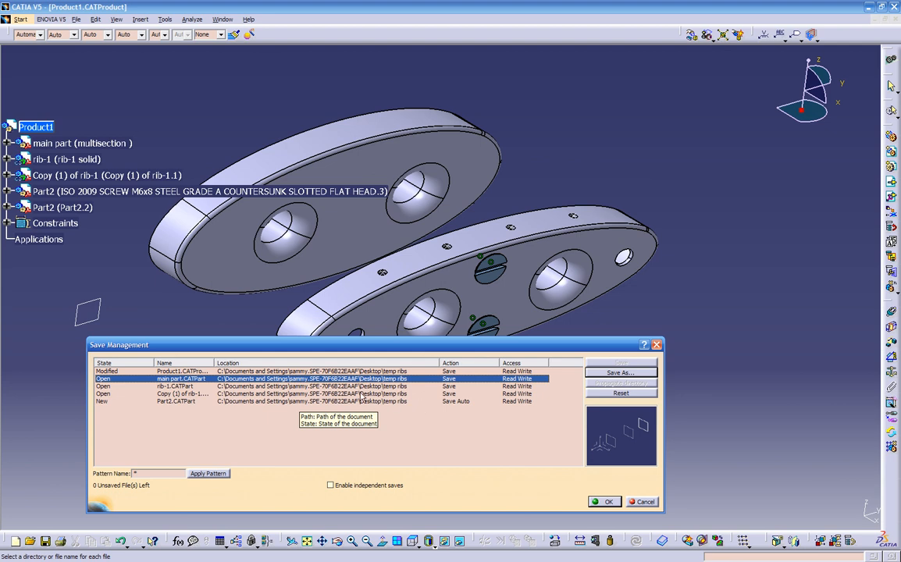
left_click(605, 501)
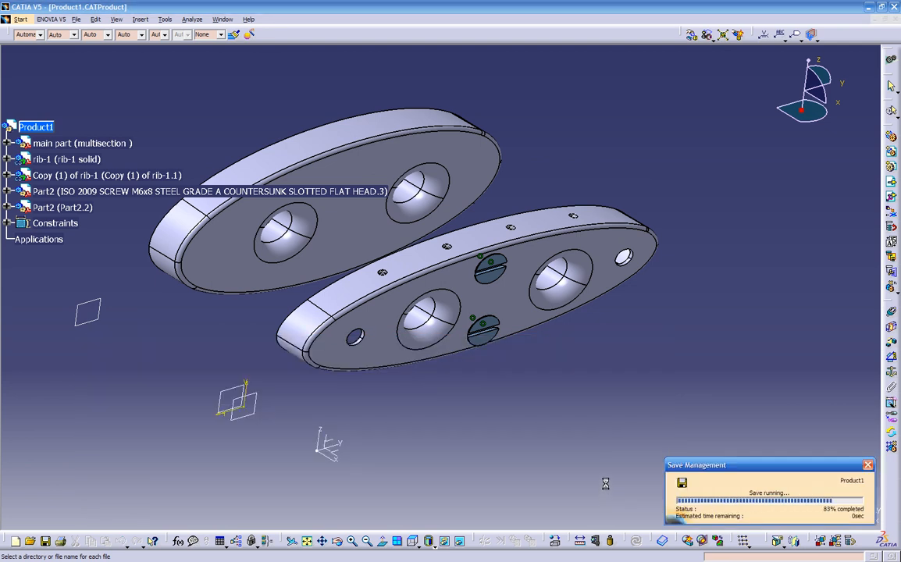